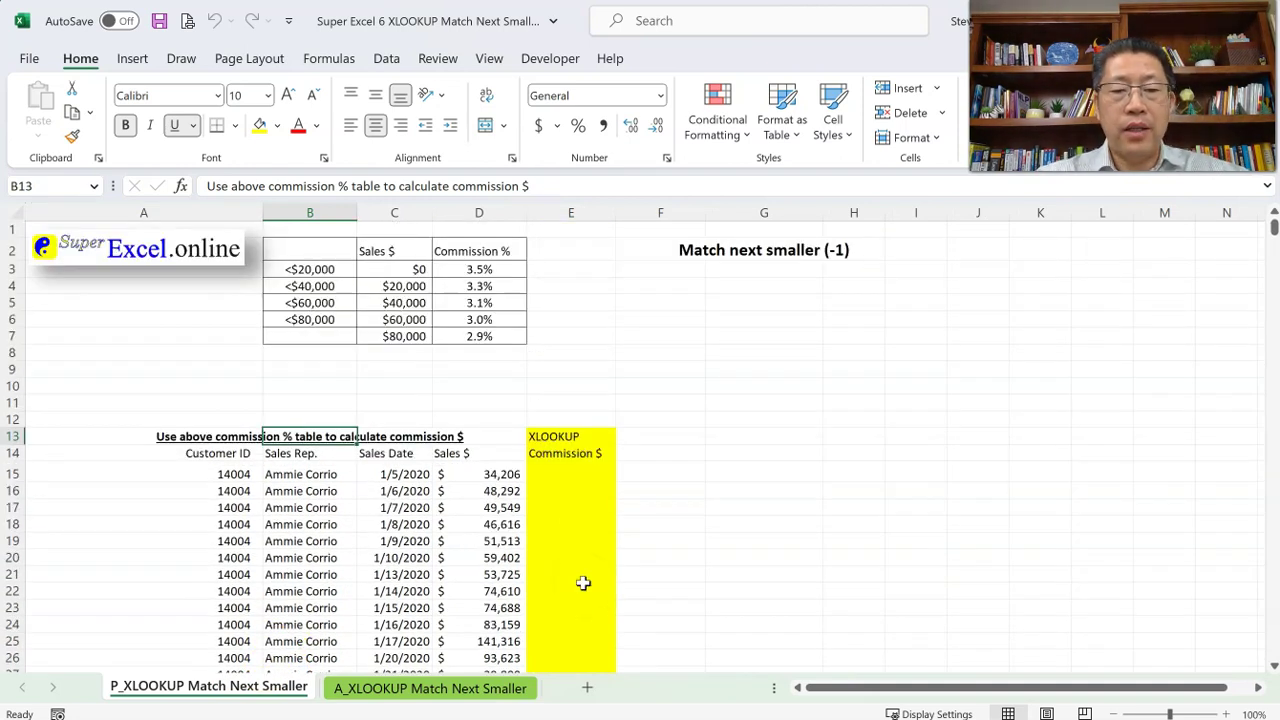
Step: Survey the empty Commission $ cells, the sales rep rows and the first sale in D15
drag(586, 471, 573, 610)
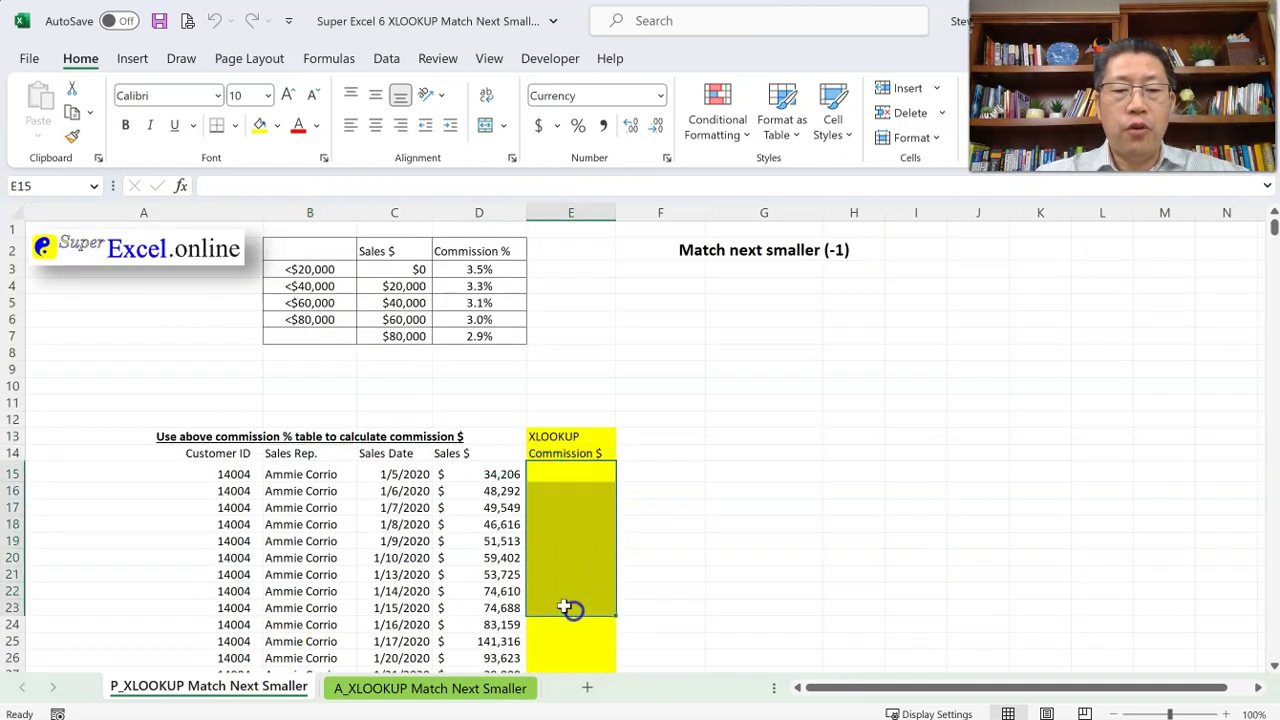
drag(323, 476, 318, 607)
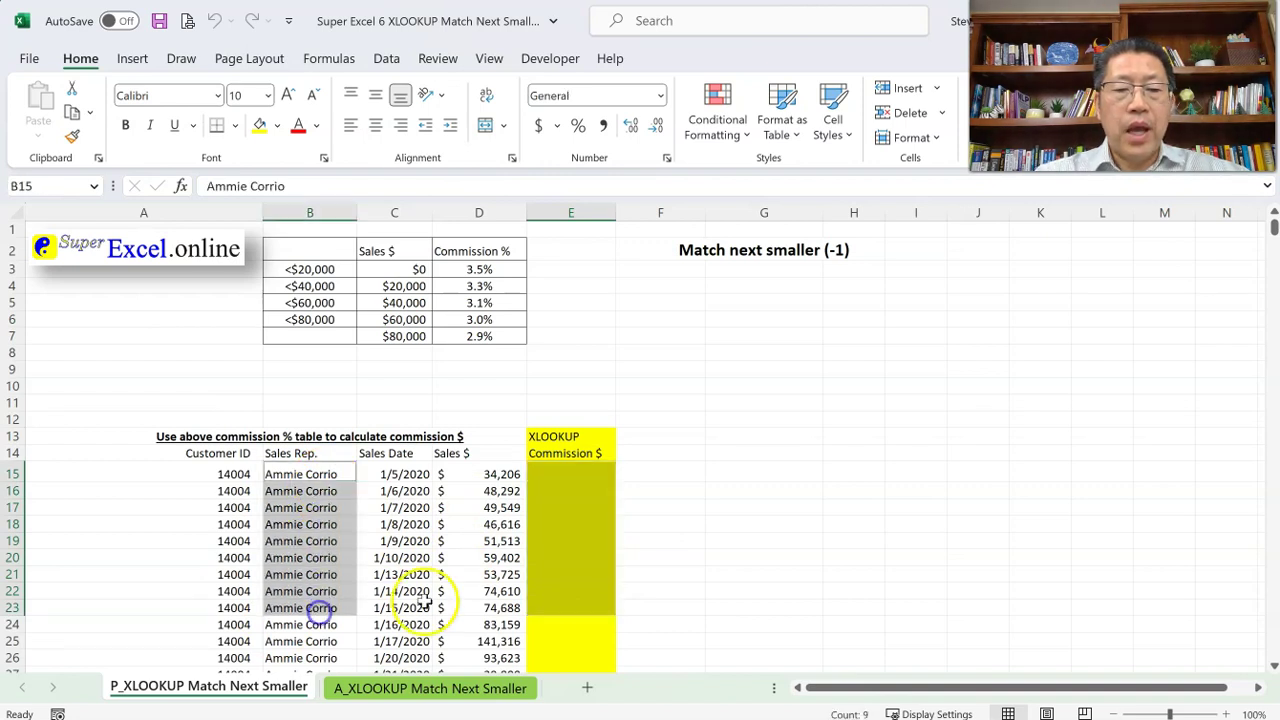
click(586, 474)
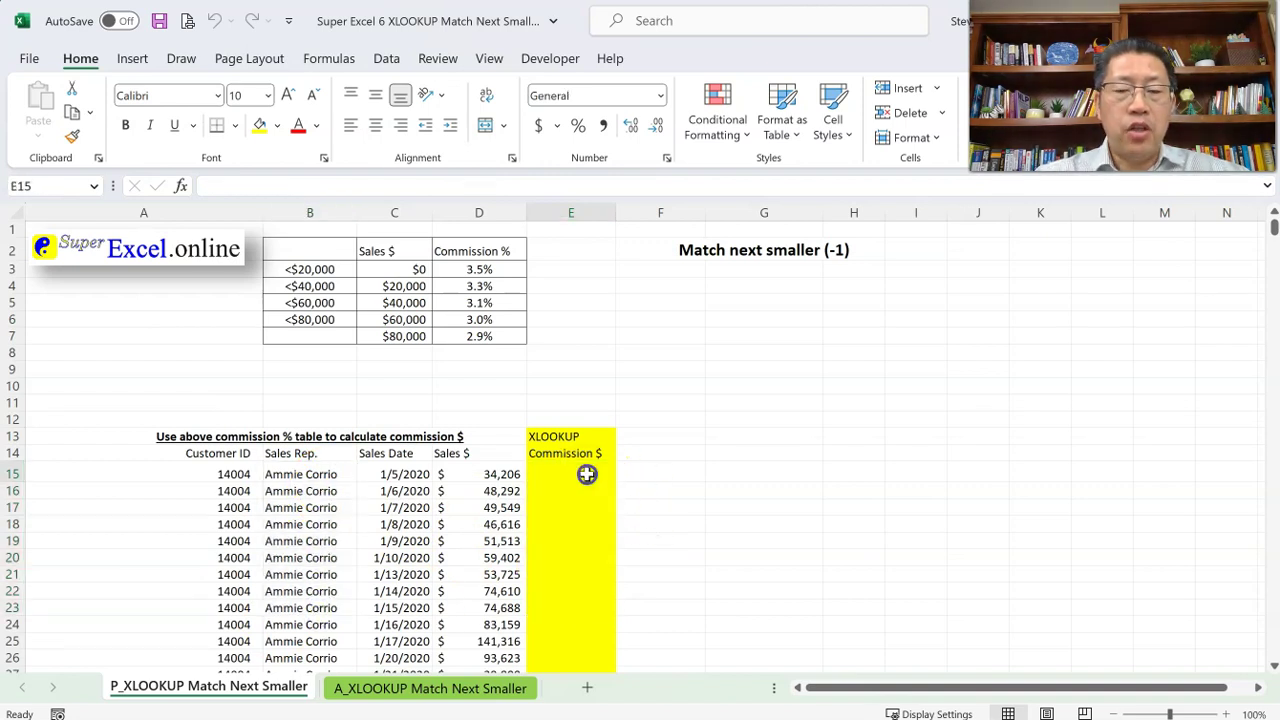
click(498, 474)
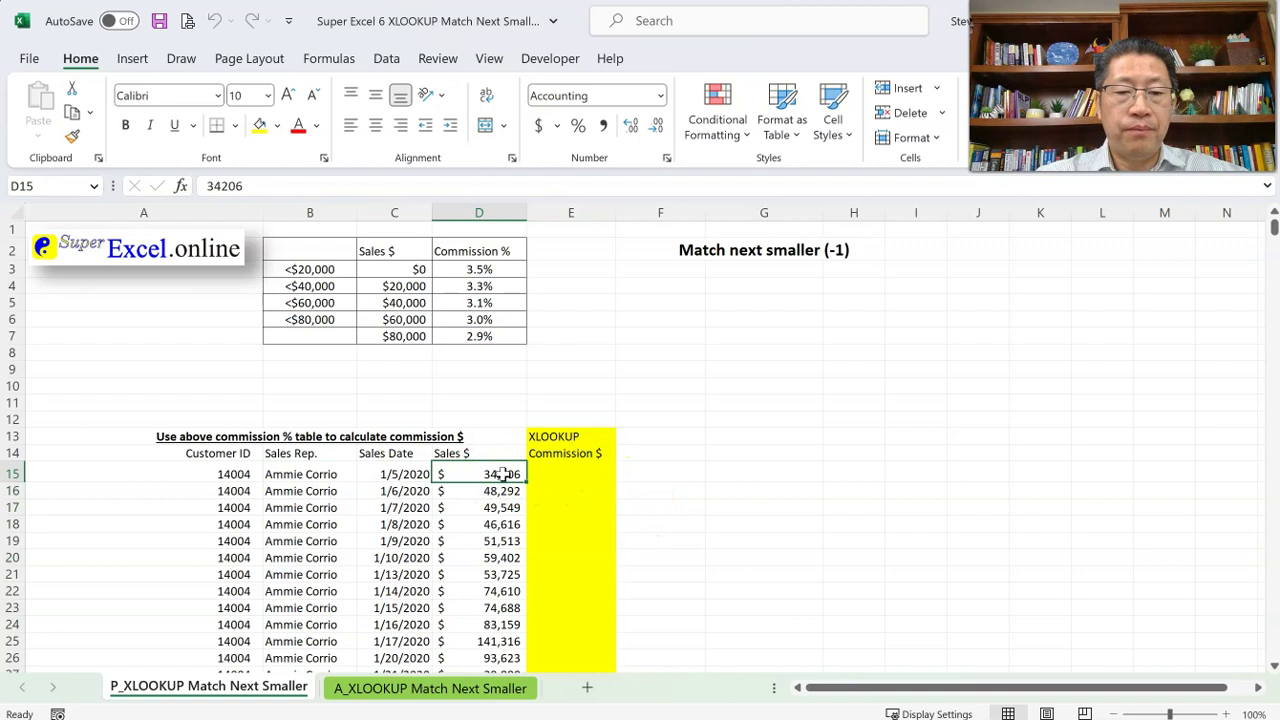
click(570, 471)
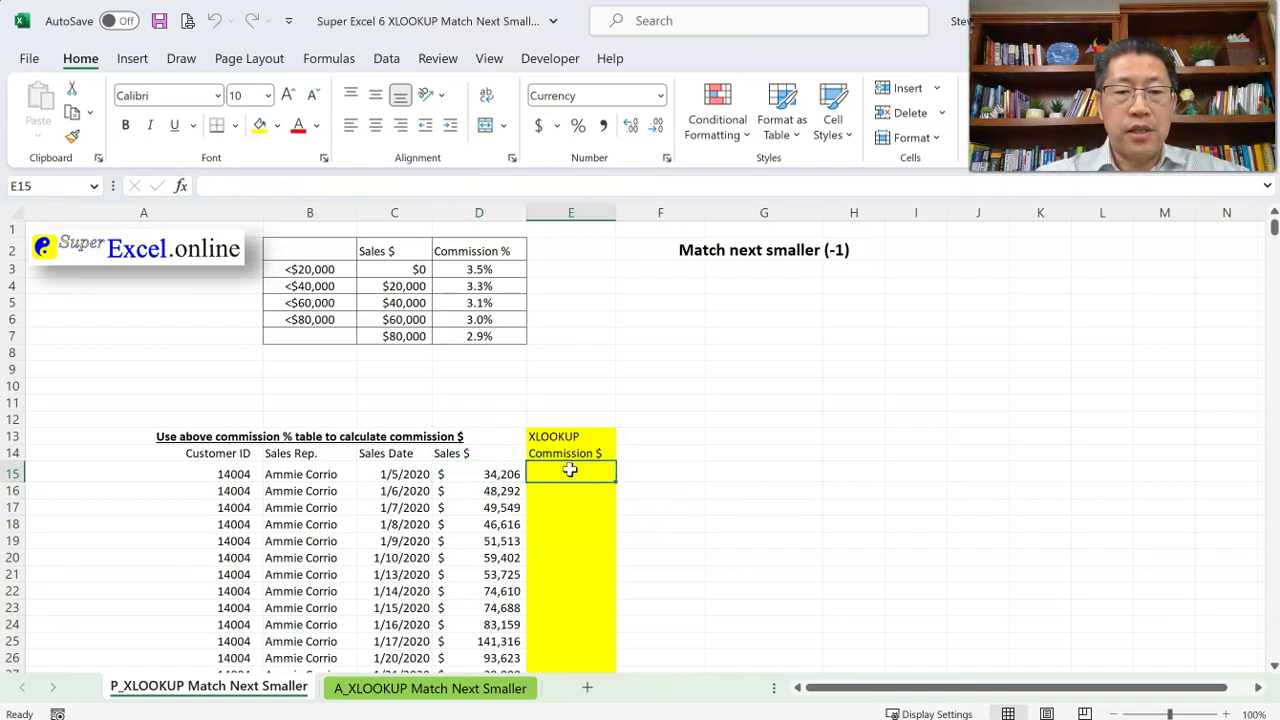
Step: Highlight the commission rates D3:D7 and the $0 tier with its 3.5% rate
click(487, 269)
drag(487, 269, 484, 333)
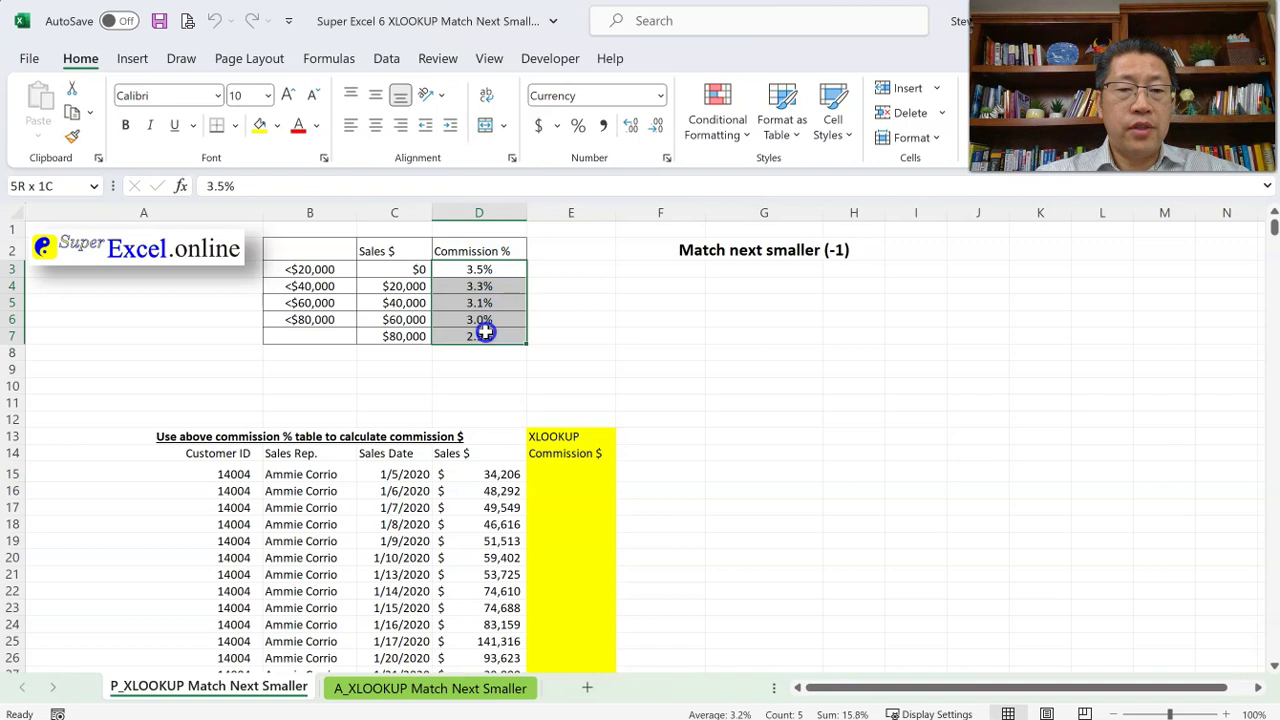
drag(484, 333, 486, 333)
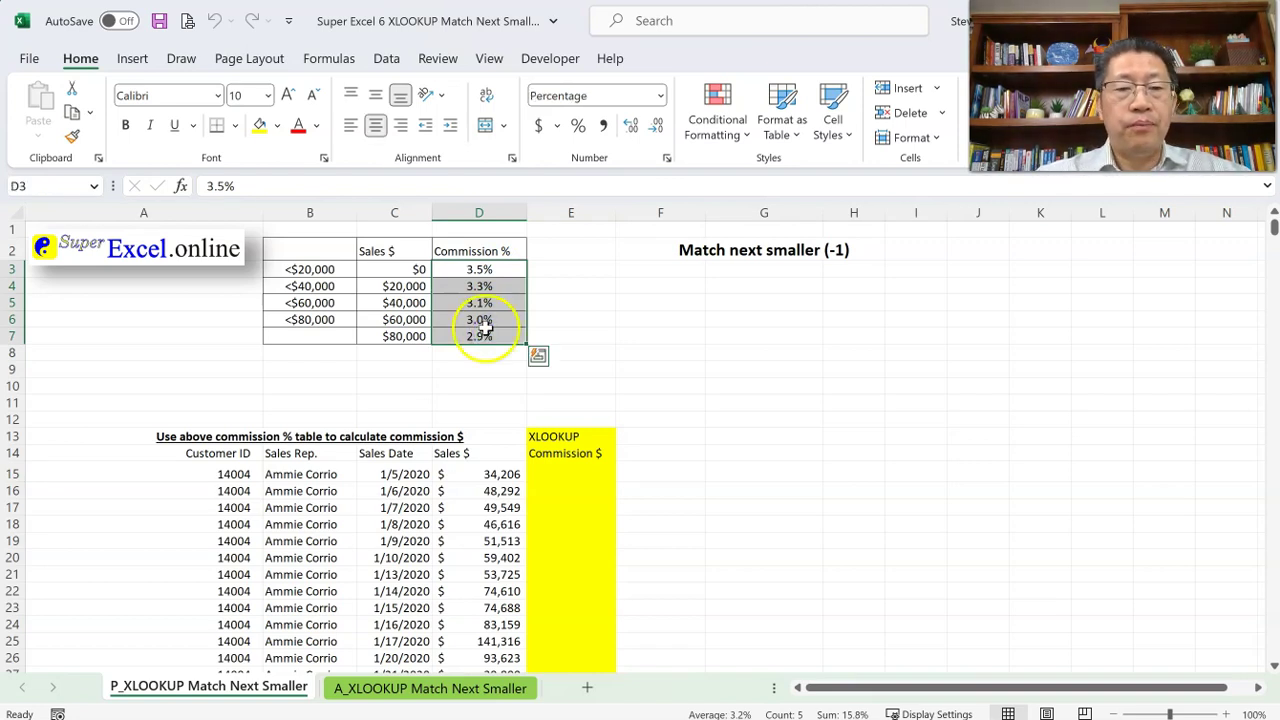
drag(471, 269, 414, 270)
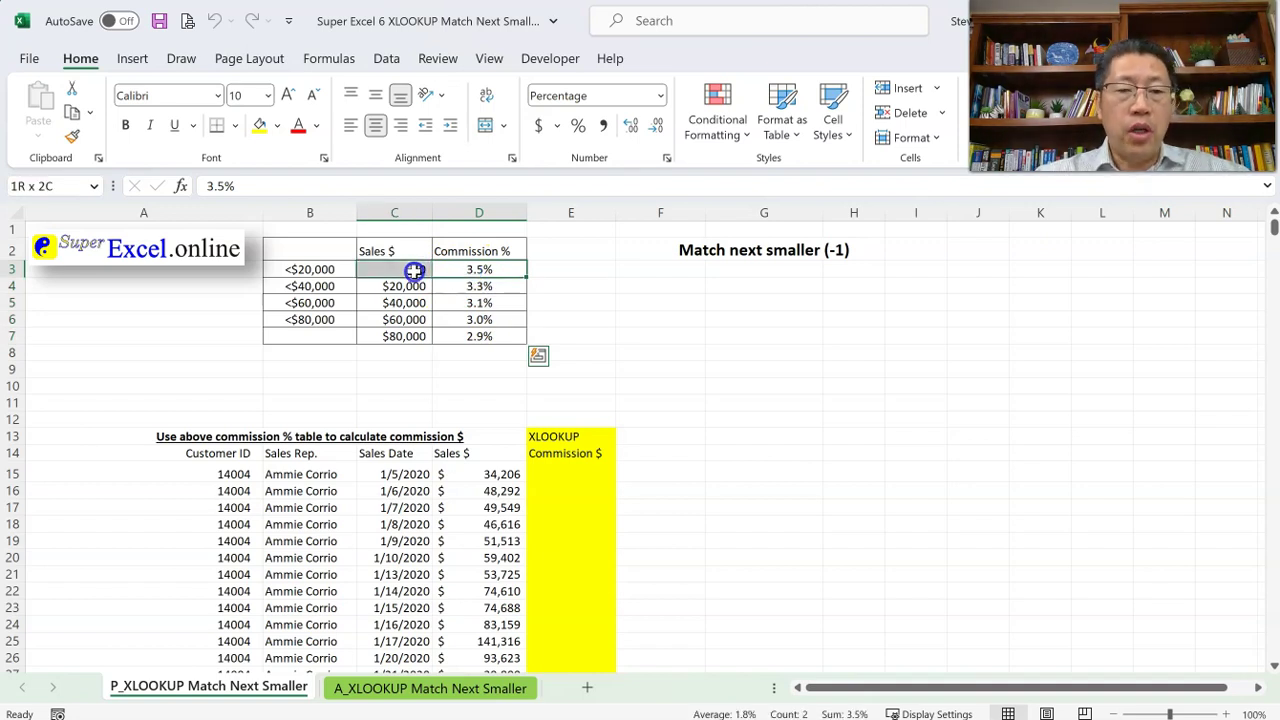
drag(414, 270, 330, 269)
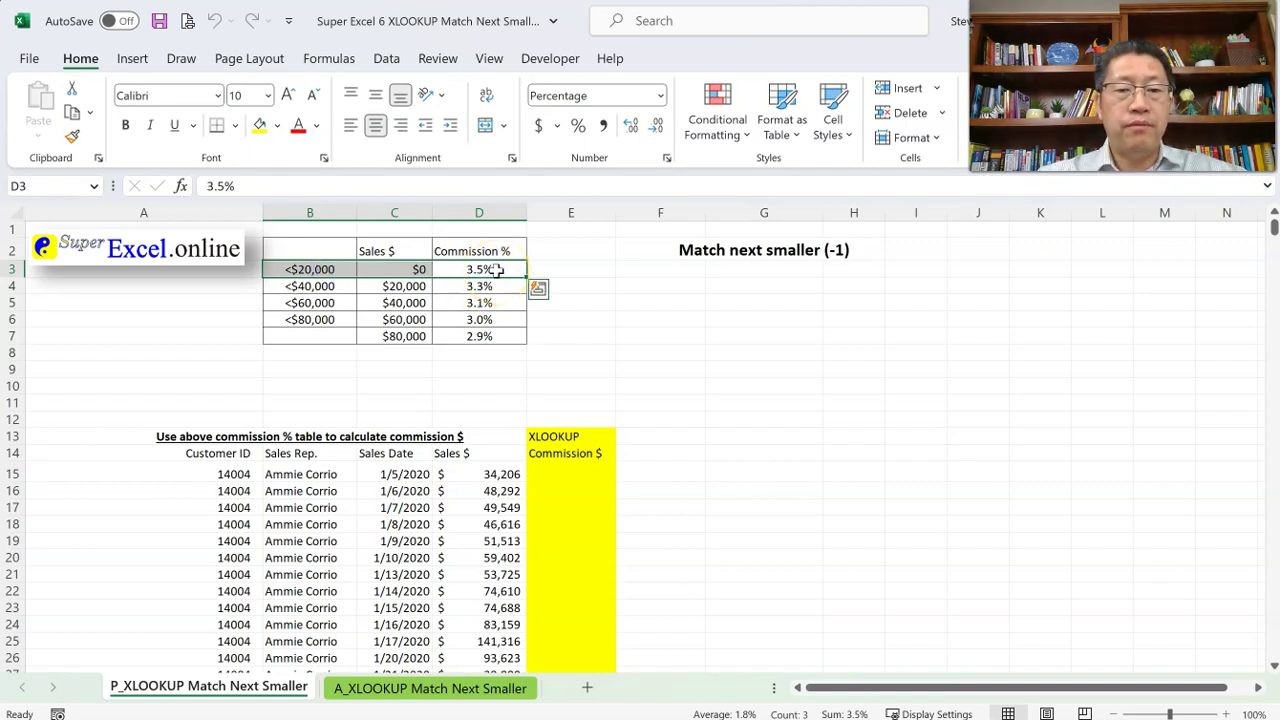
Step: Highlight the $20,000, $40,000, $60,000 and $80,000 tiers with their rates, ending at 2.9%
click(474, 288)
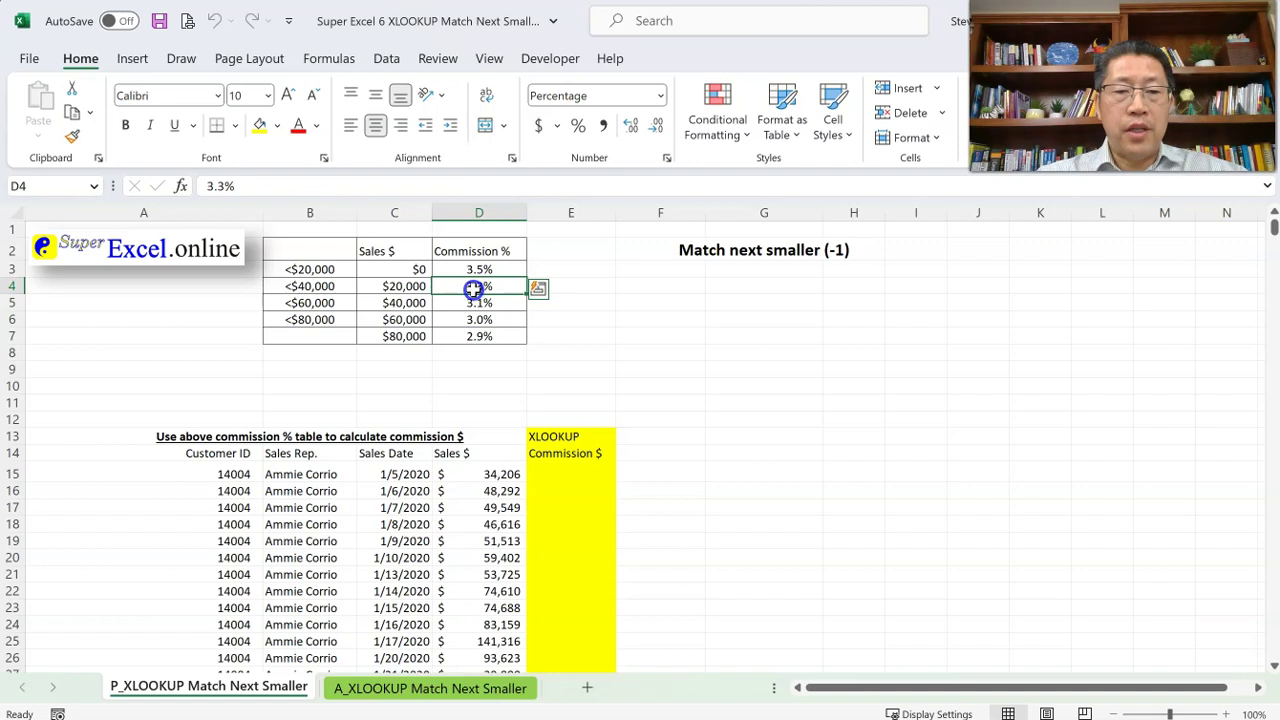
drag(474, 288, 385, 286)
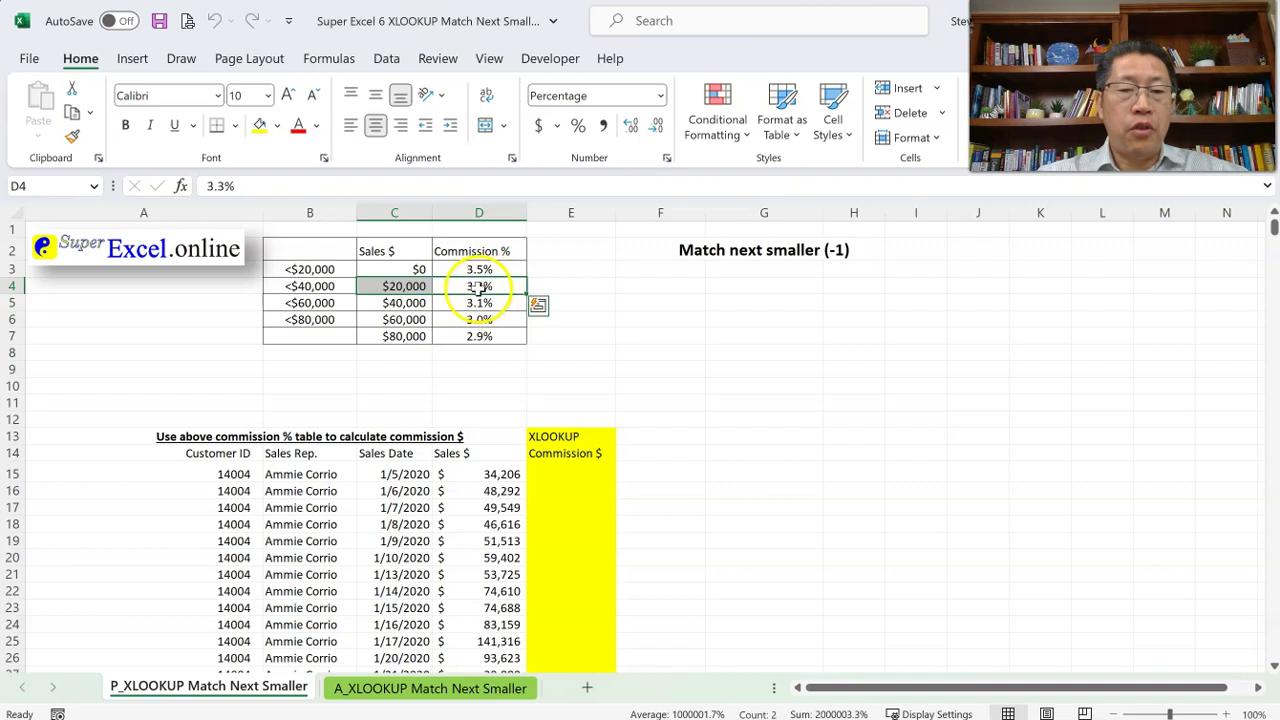
click(413, 305)
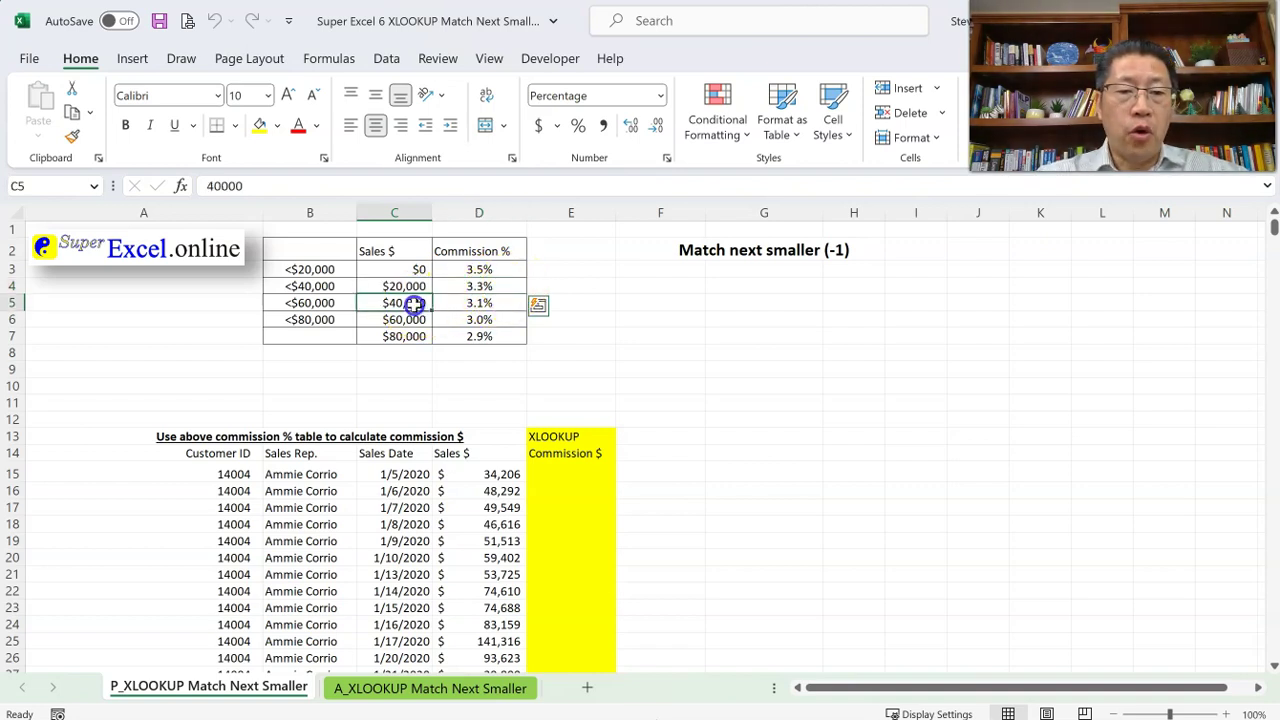
drag(413, 305, 513, 305)
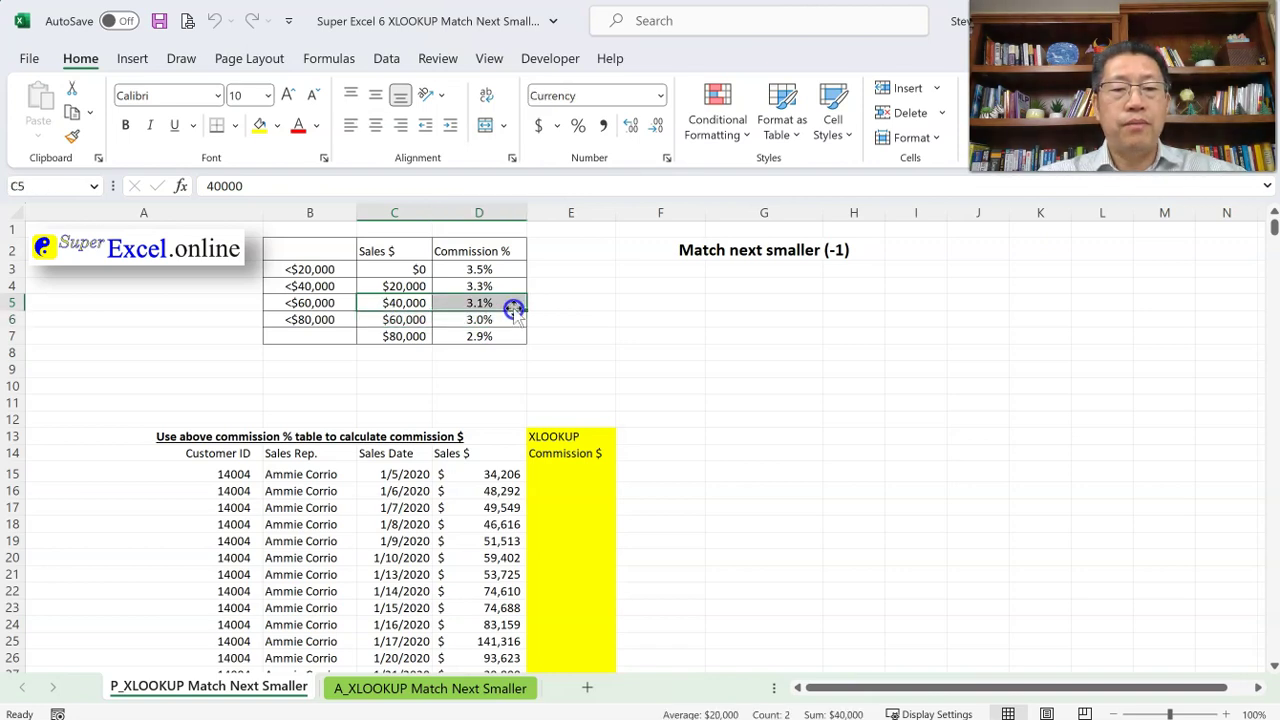
click(406, 320)
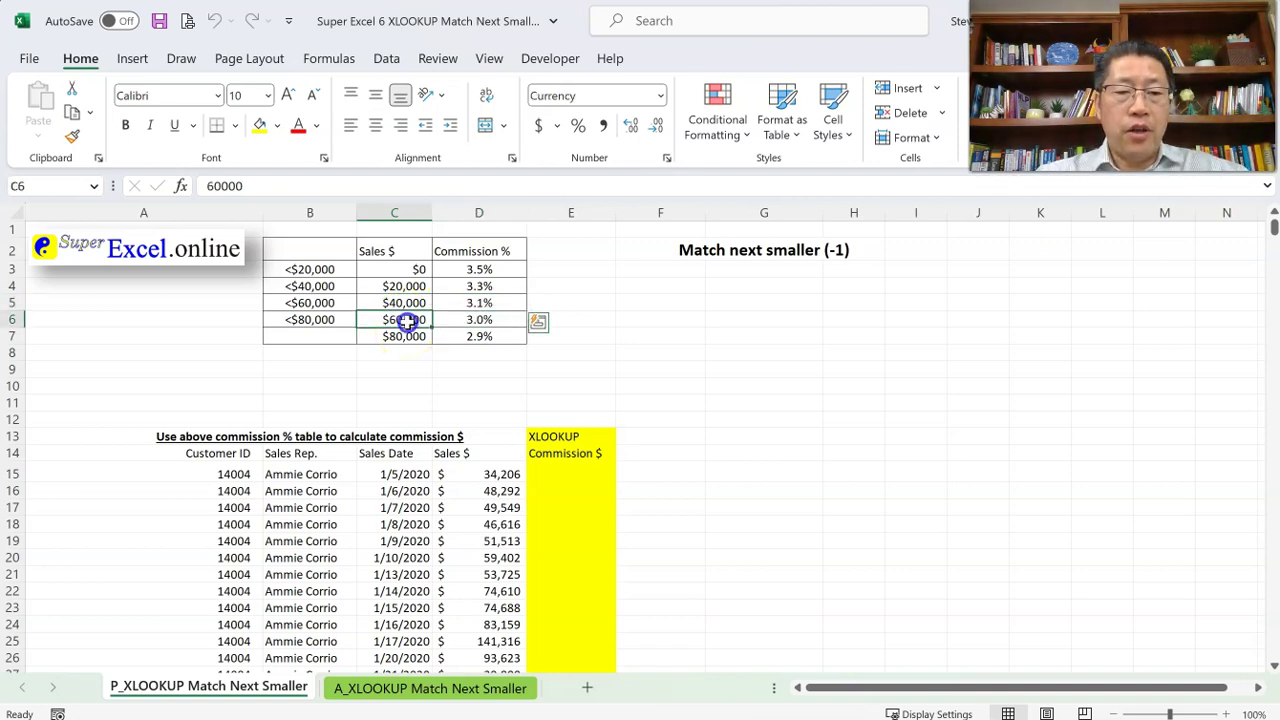
drag(406, 320, 458, 326)
click(409, 339)
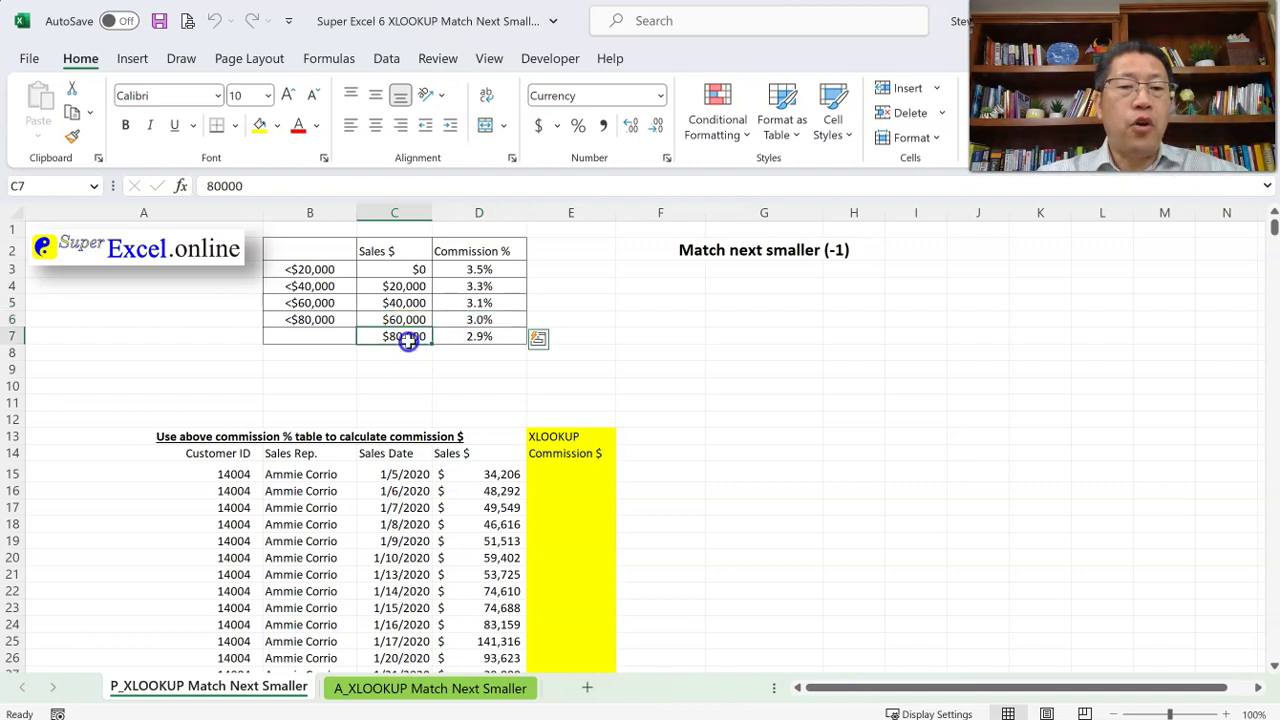
drag(409, 339, 449, 340)
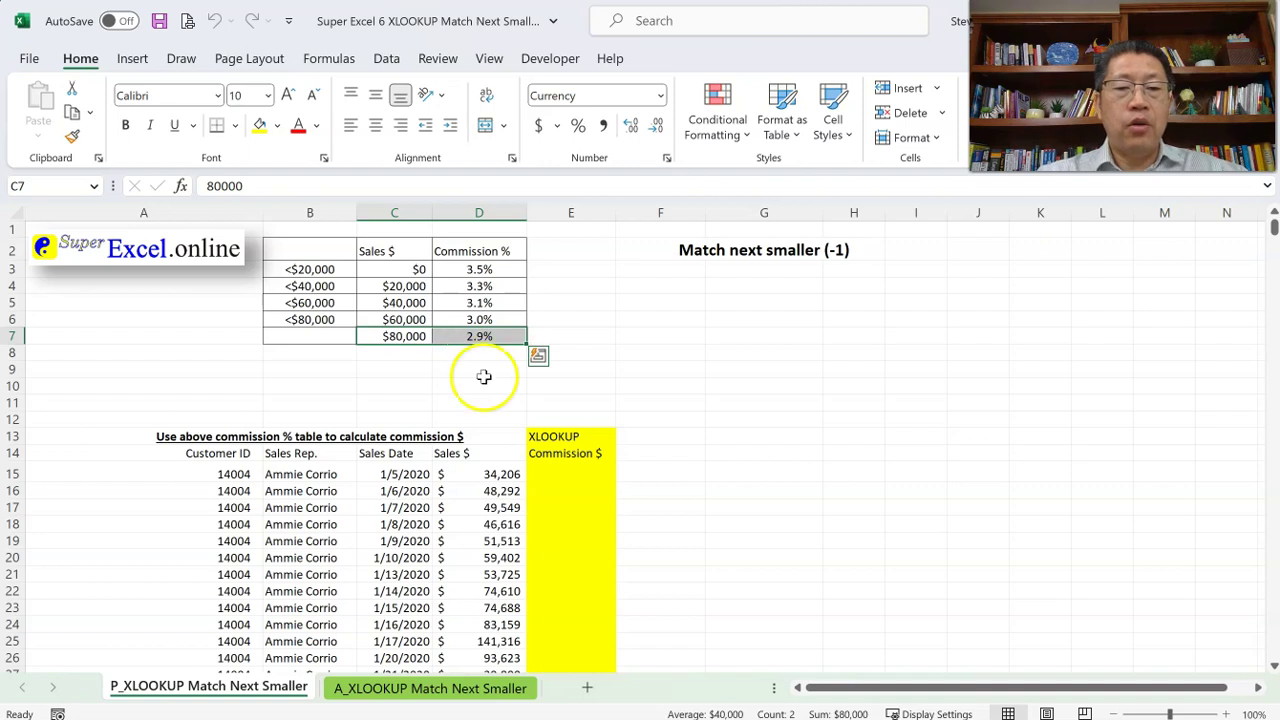
Step: Try a simple =D15*D3 formula in E15, then discard it
click(571, 472)
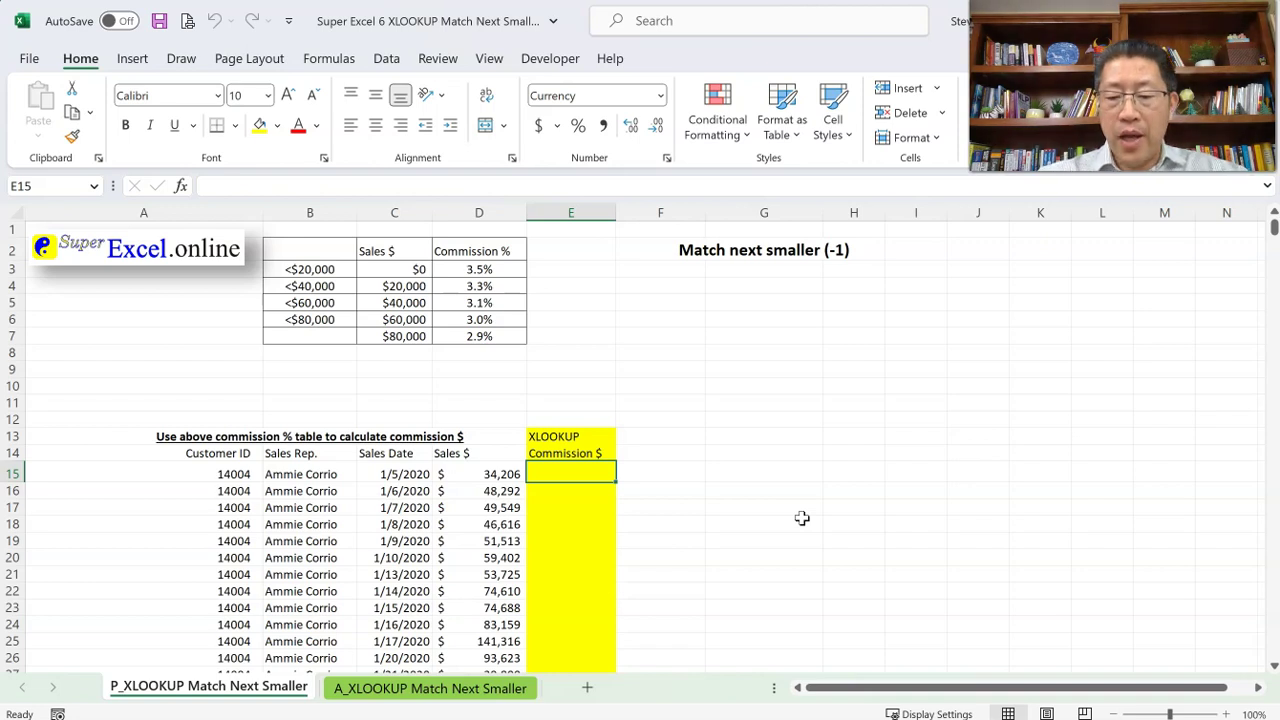
text(=)
click(509, 475)
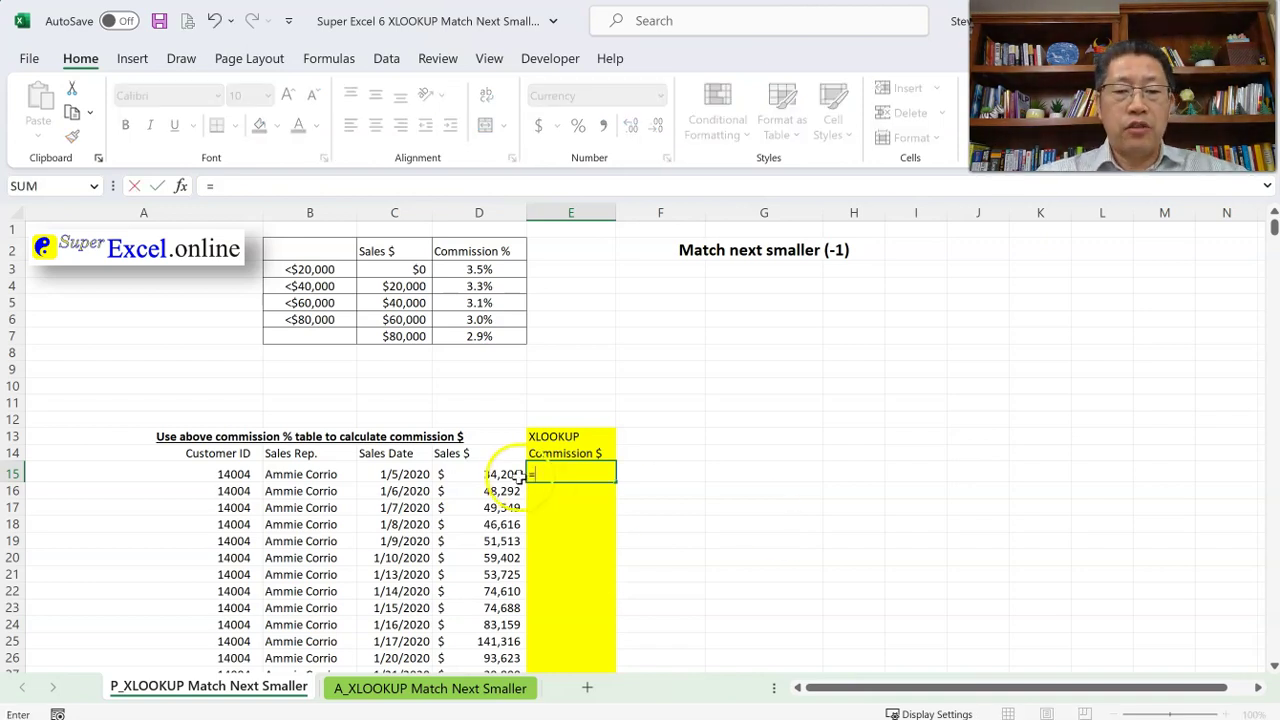
text(*)
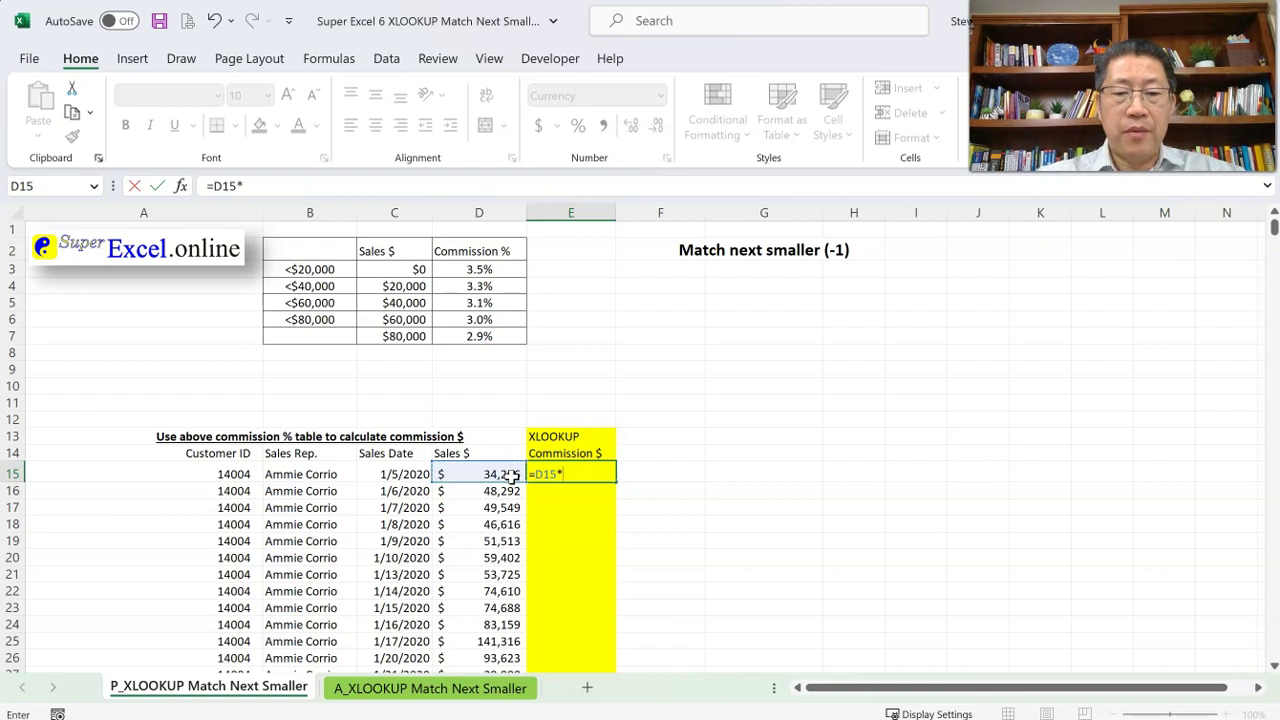
click(488, 270)
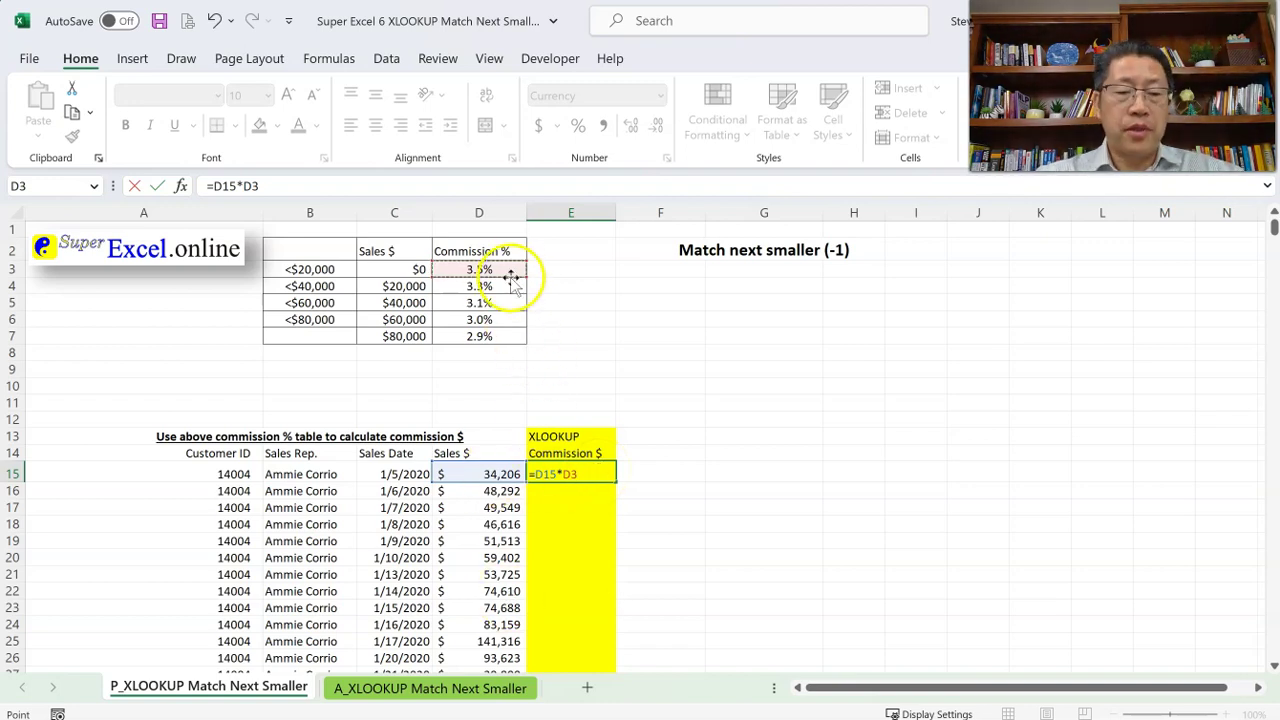
key(Escape)
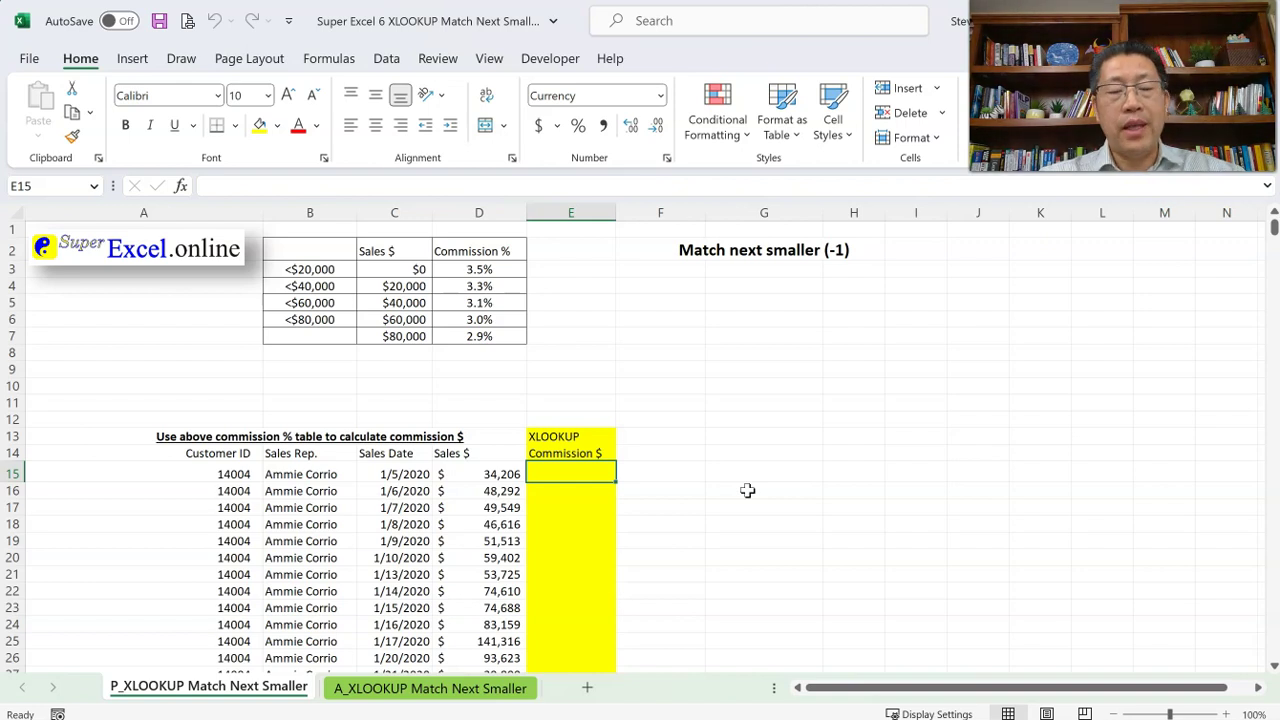
click(598, 473)
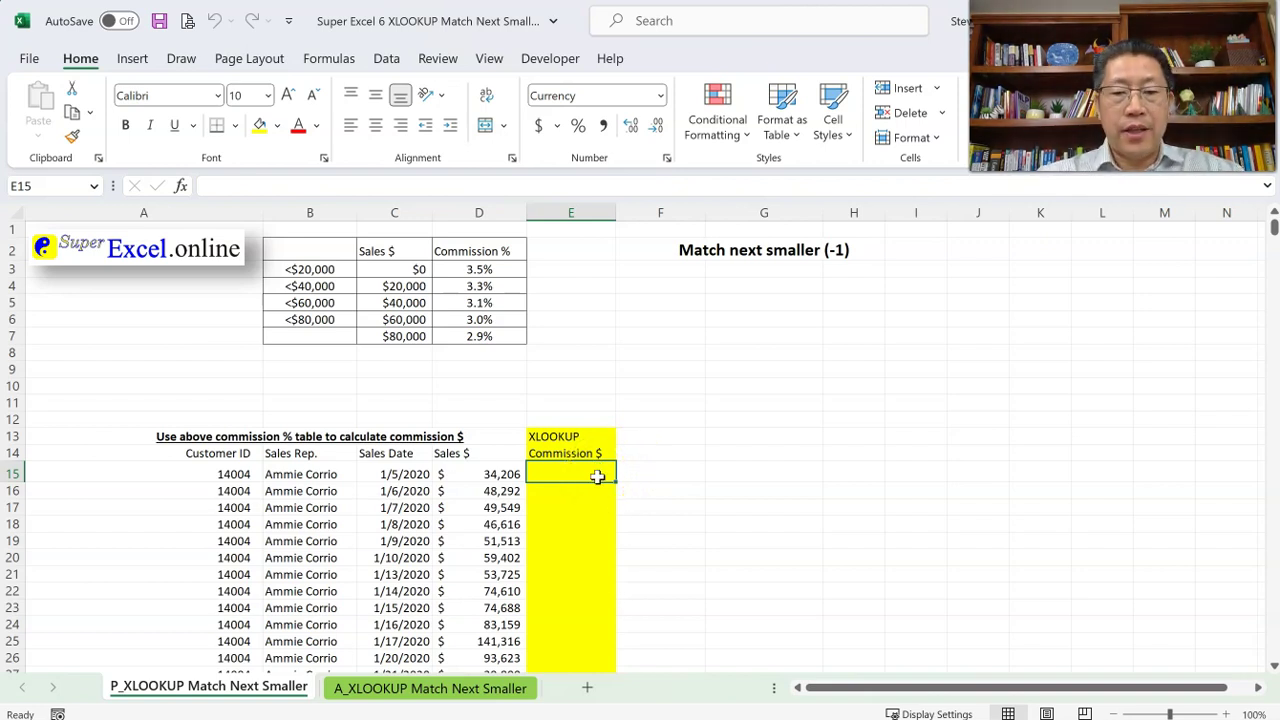
Step: Start a nested IF in E15: if D15<$C$4, return $D$3
text(=)
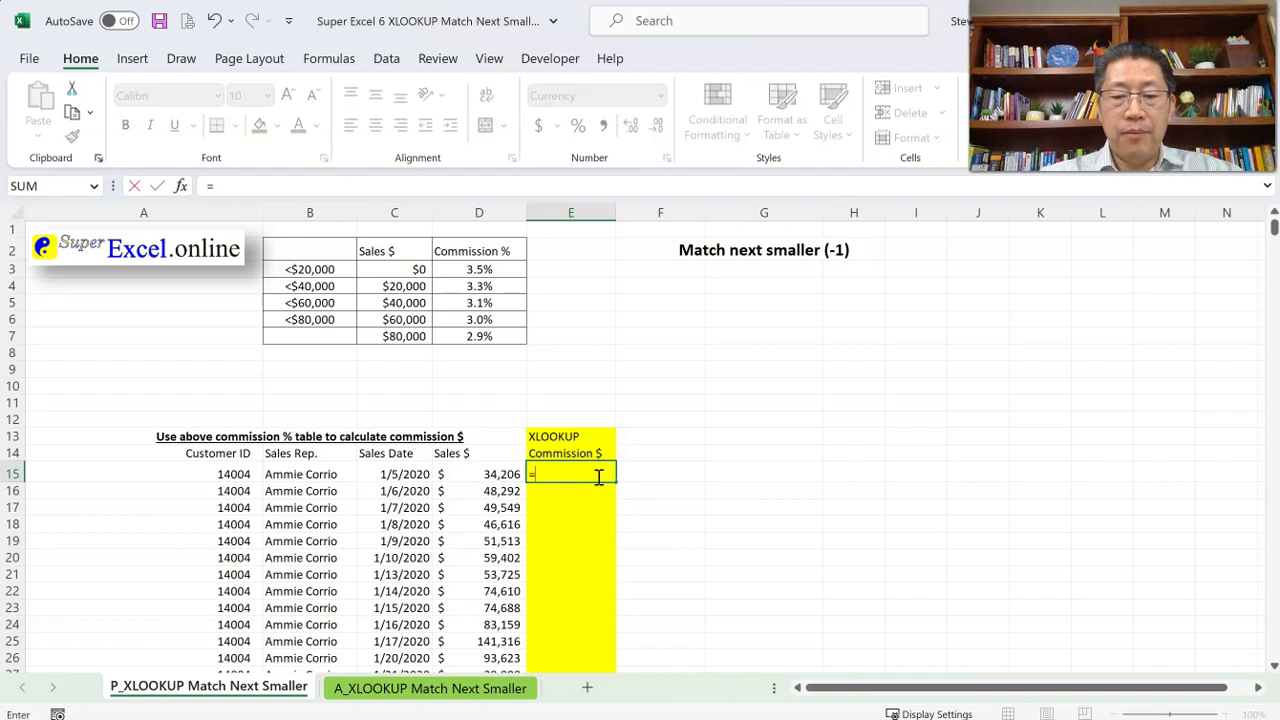
text(if()
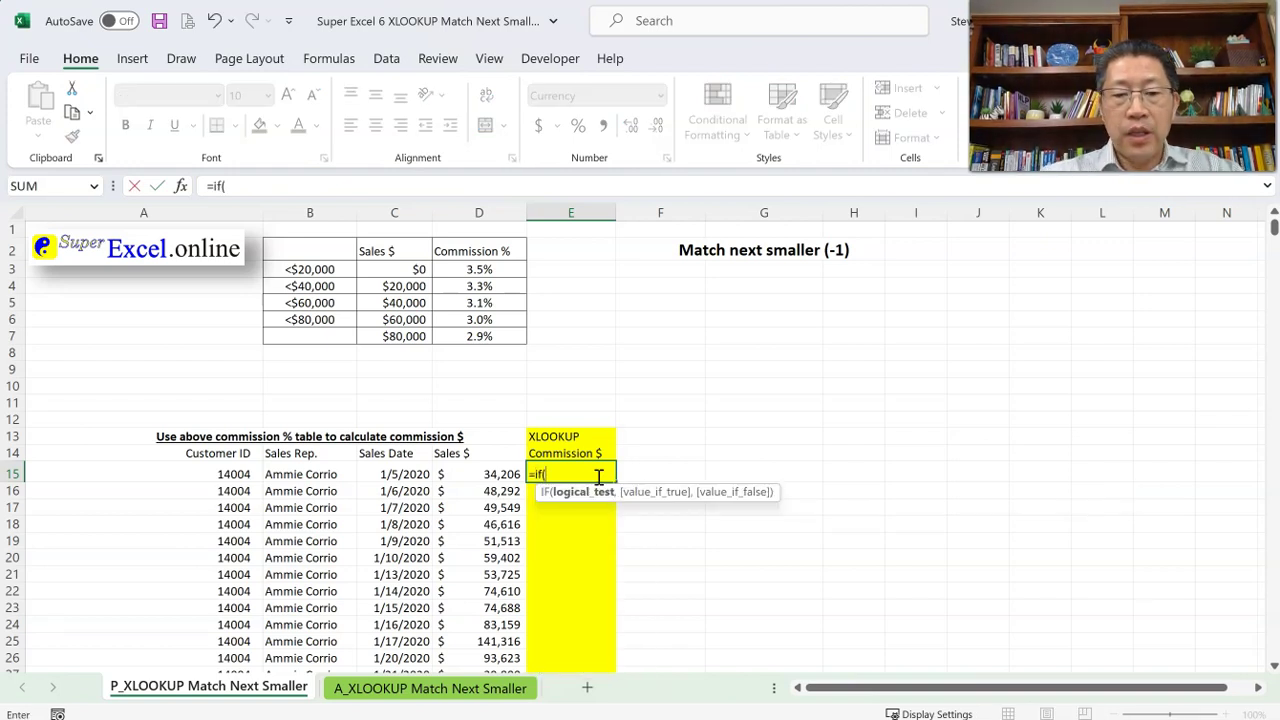
key(Left)
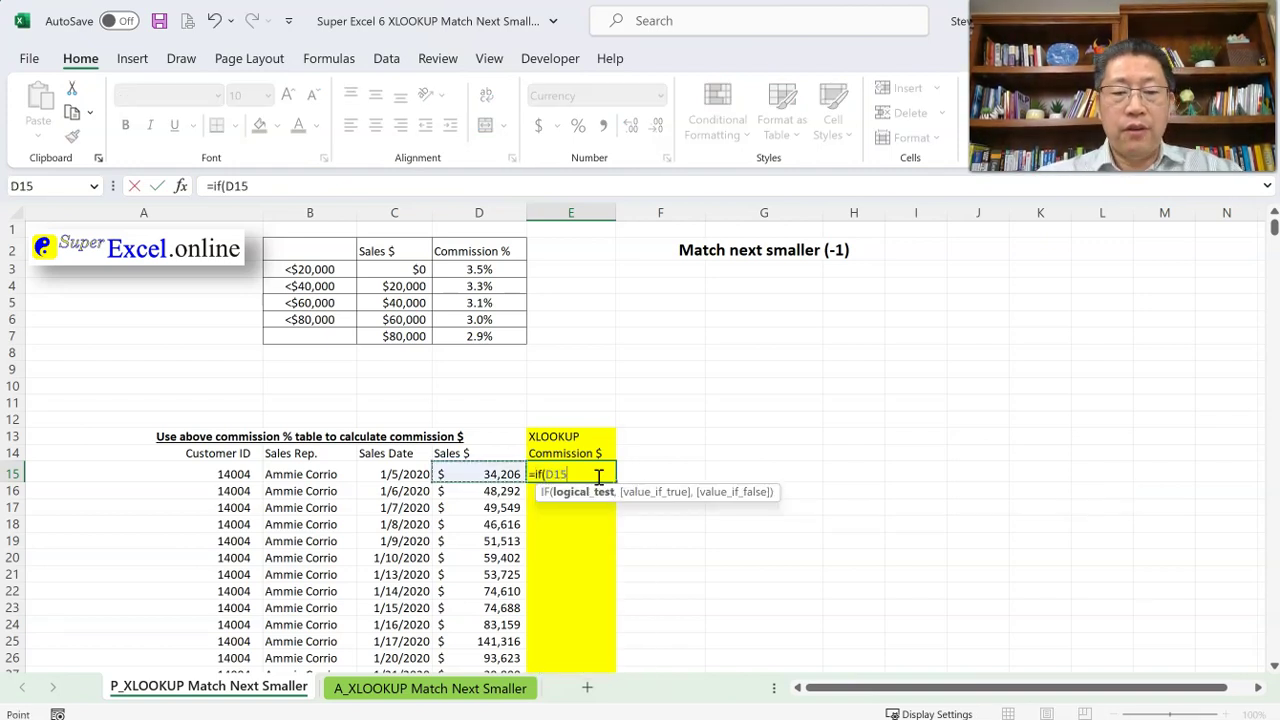
text(<)
key(Up)
key(Up)
key(Up)
key(Up)
key(Up)
key(Up)
key(Up)
key(Up)
key(Up)
key(Up)
key(Up)
key(Left)
key(Left)
key(F4)
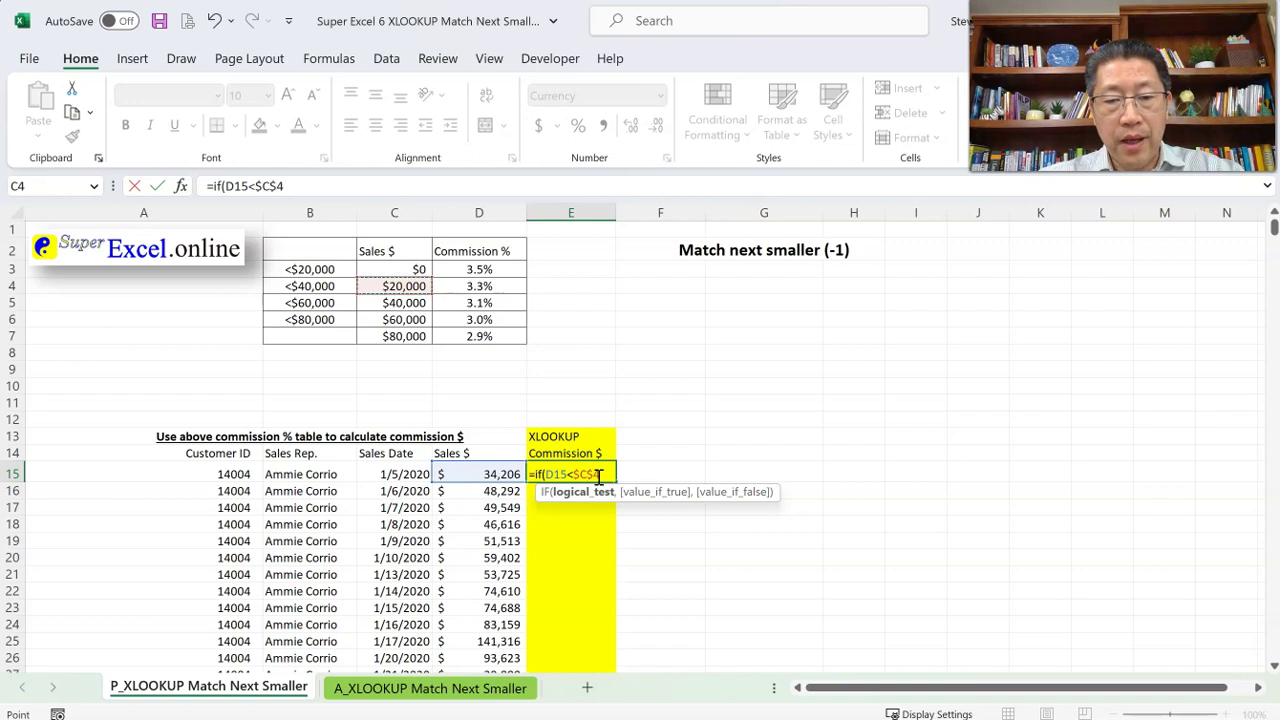
text(,)
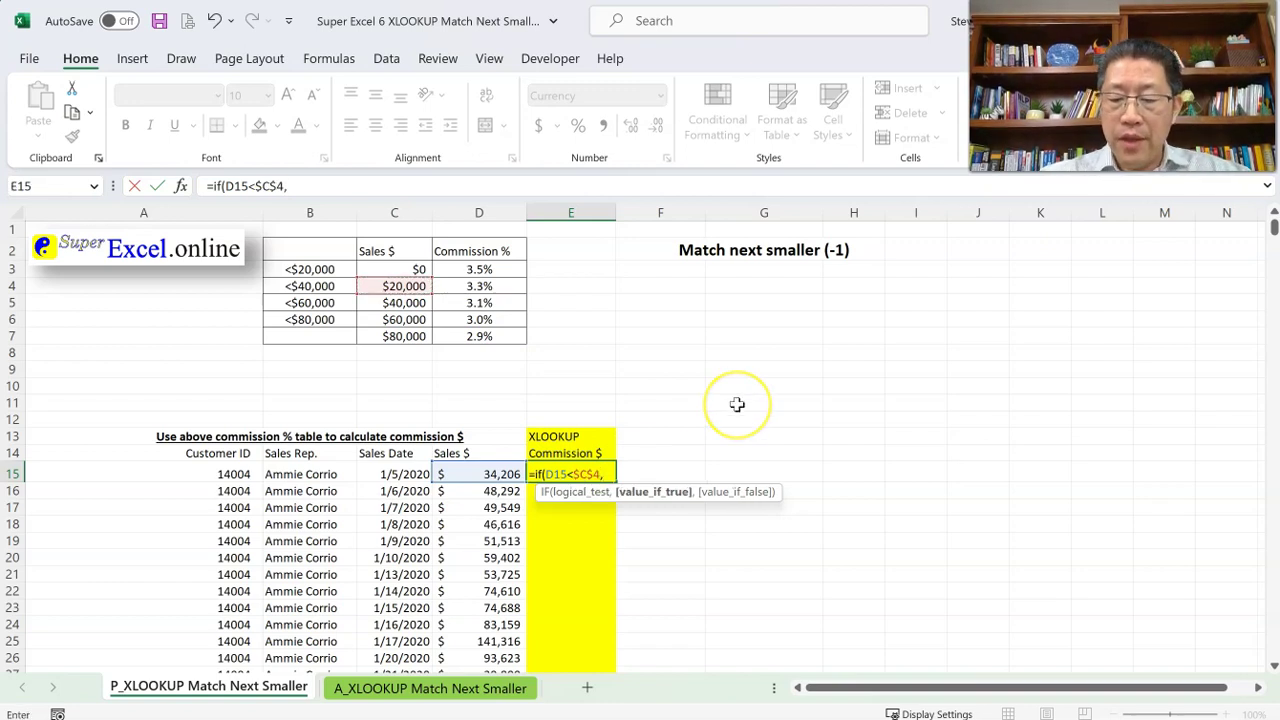
key(Up)
key(Up)
key(Up)
key(Up)
key(Up)
key(Up)
key(Up)
key(Up)
key(Up)
key(Up)
key(Up)
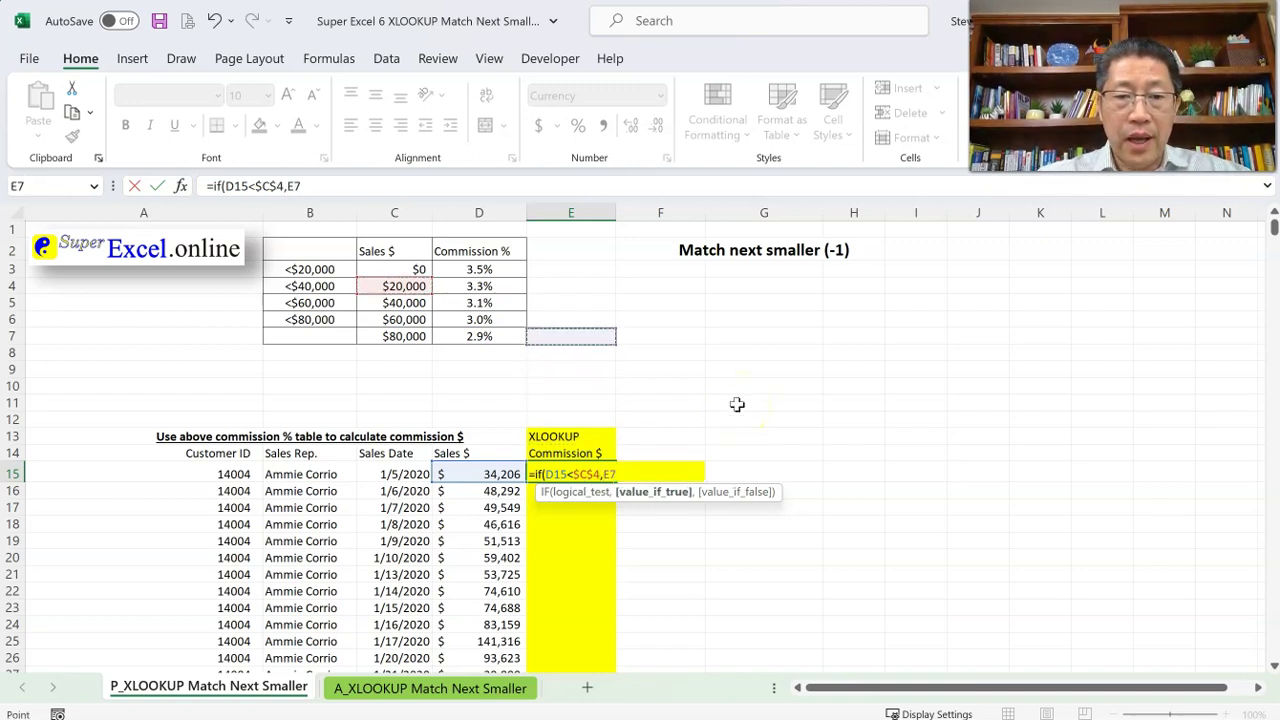
key(Left)
key(Up)
key(F4)
Step: Add the second IF: if D15<$C$5, return $D$4
text(,)
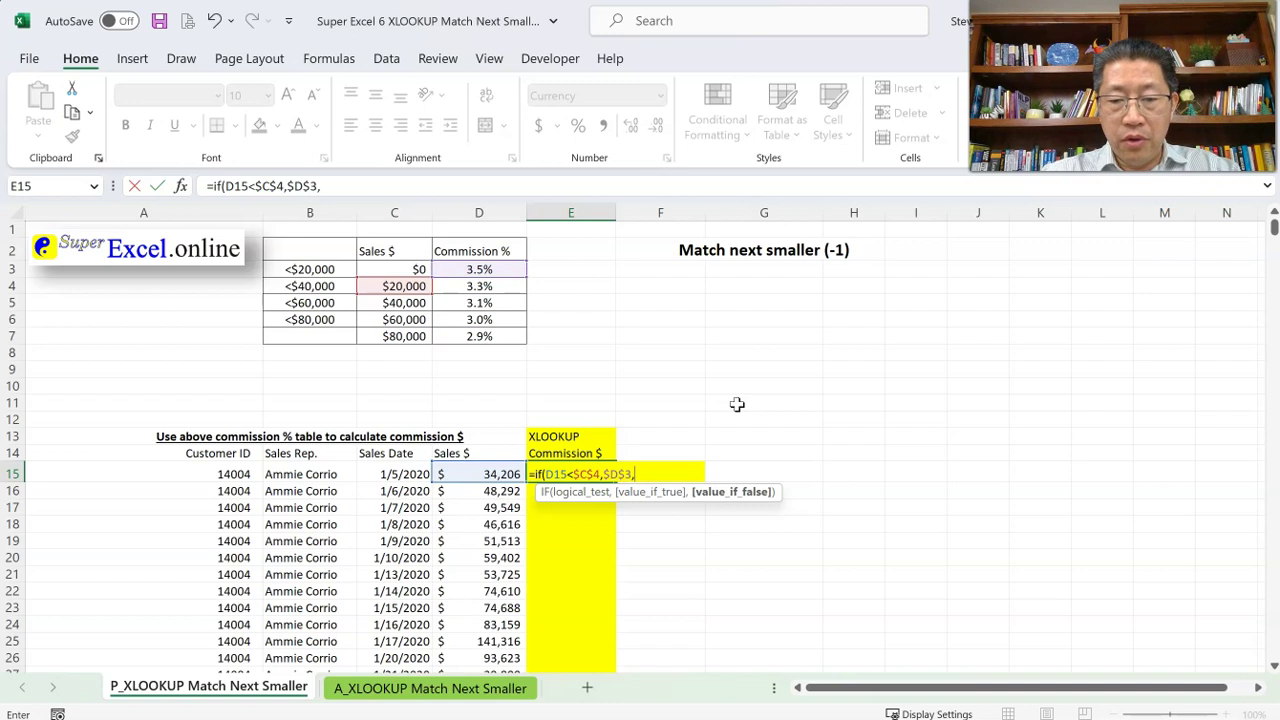
text(if()
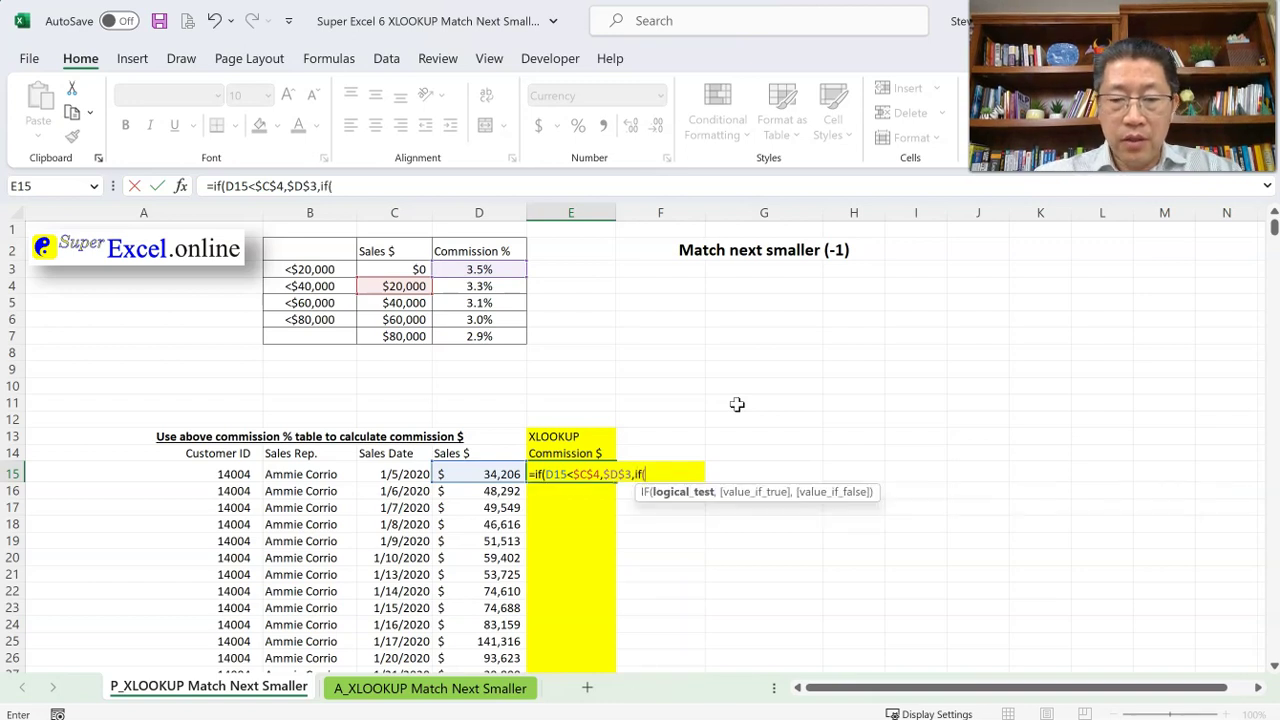
key(Left)
text(<)
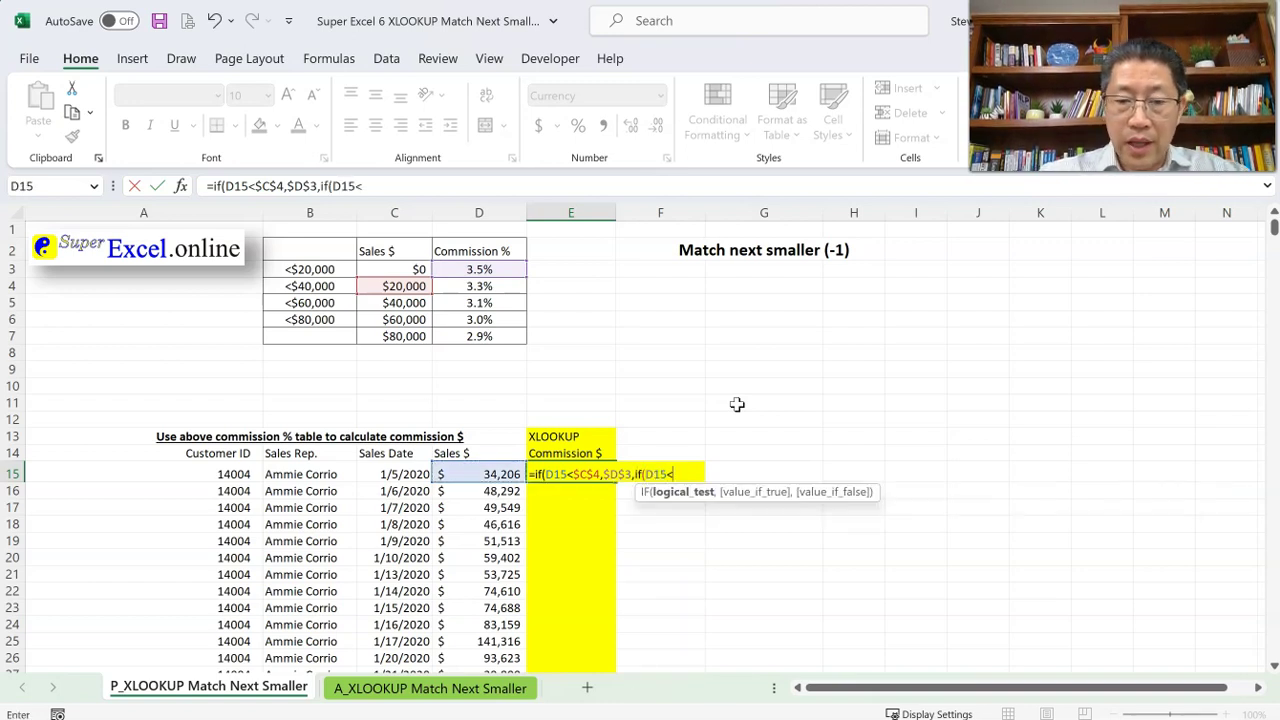
key(Up)
key(Up)
key(Up)
key(Up)
key(Up)
key(Up)
key(Up)
key(Up)
key(Up)
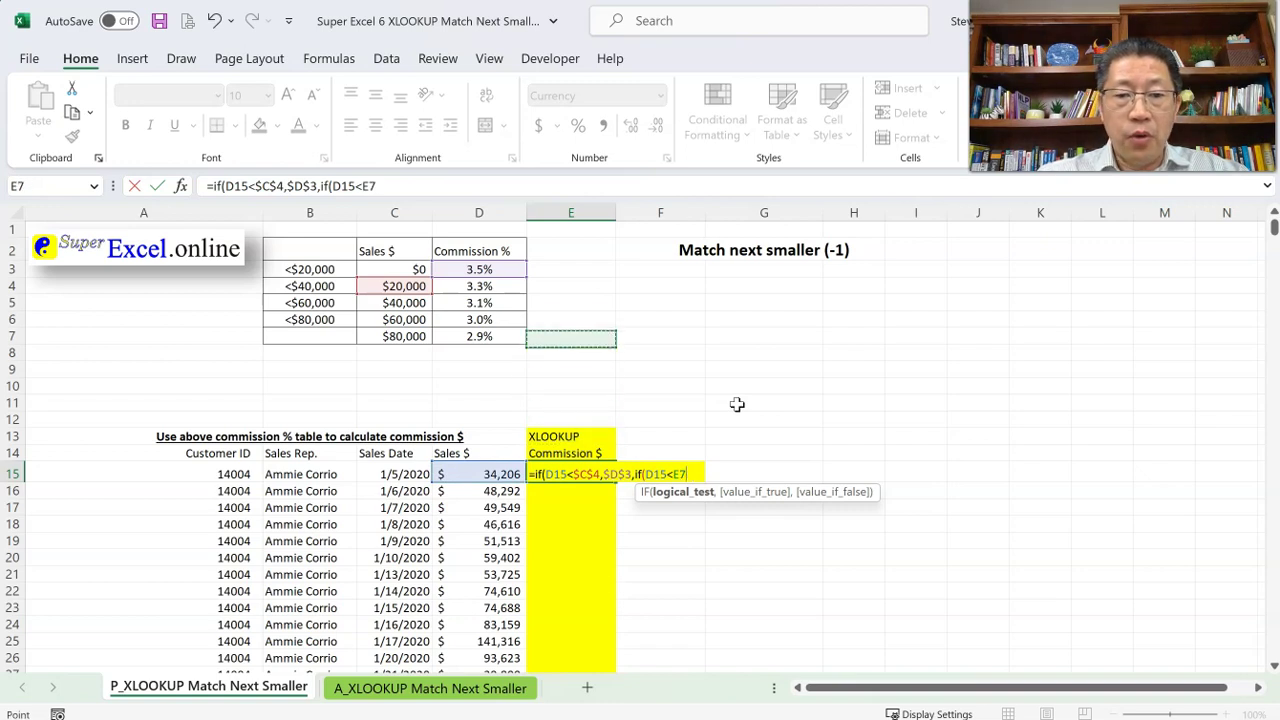
key(Up)
key(Left)
key(Left)
key(F4)
text(,)
key(Up)
key(Up)
key(Up)
key(Up)
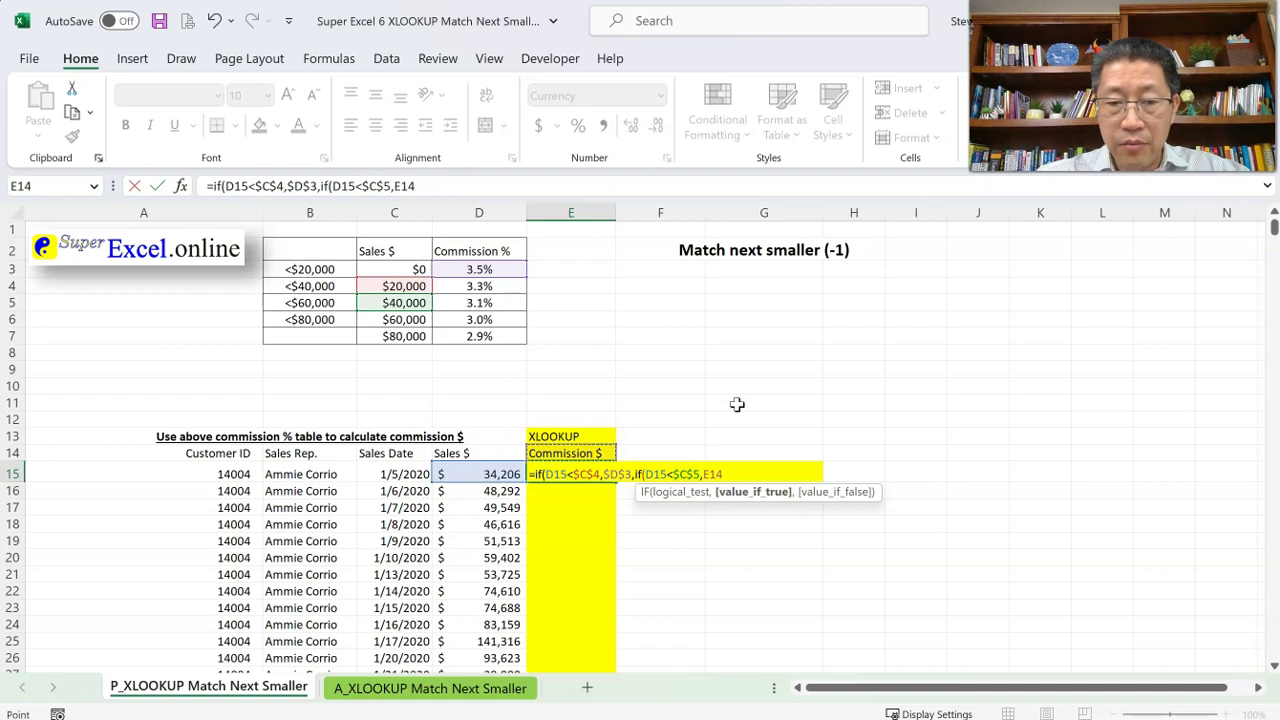
key(Up)
key(Up)
key(Up)
key(Up)
key(Up)
key(Up)
key(Up)
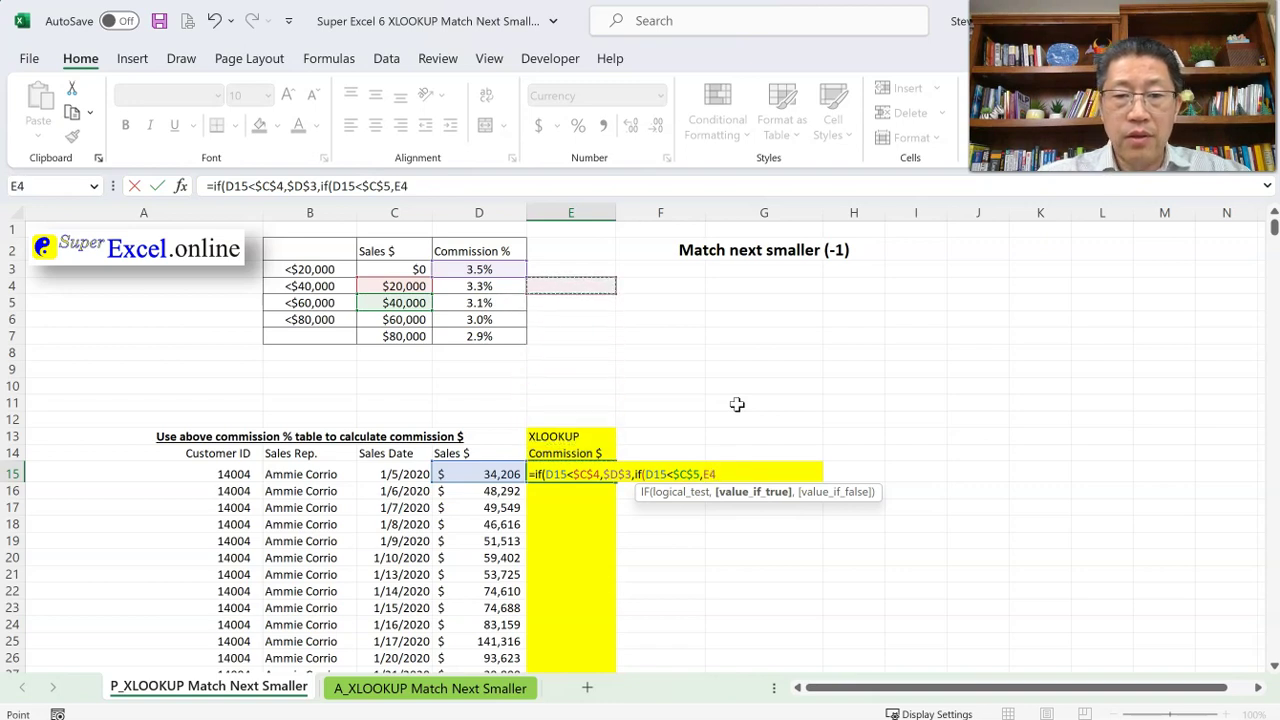
key(Left)
key(F4)
text(,)
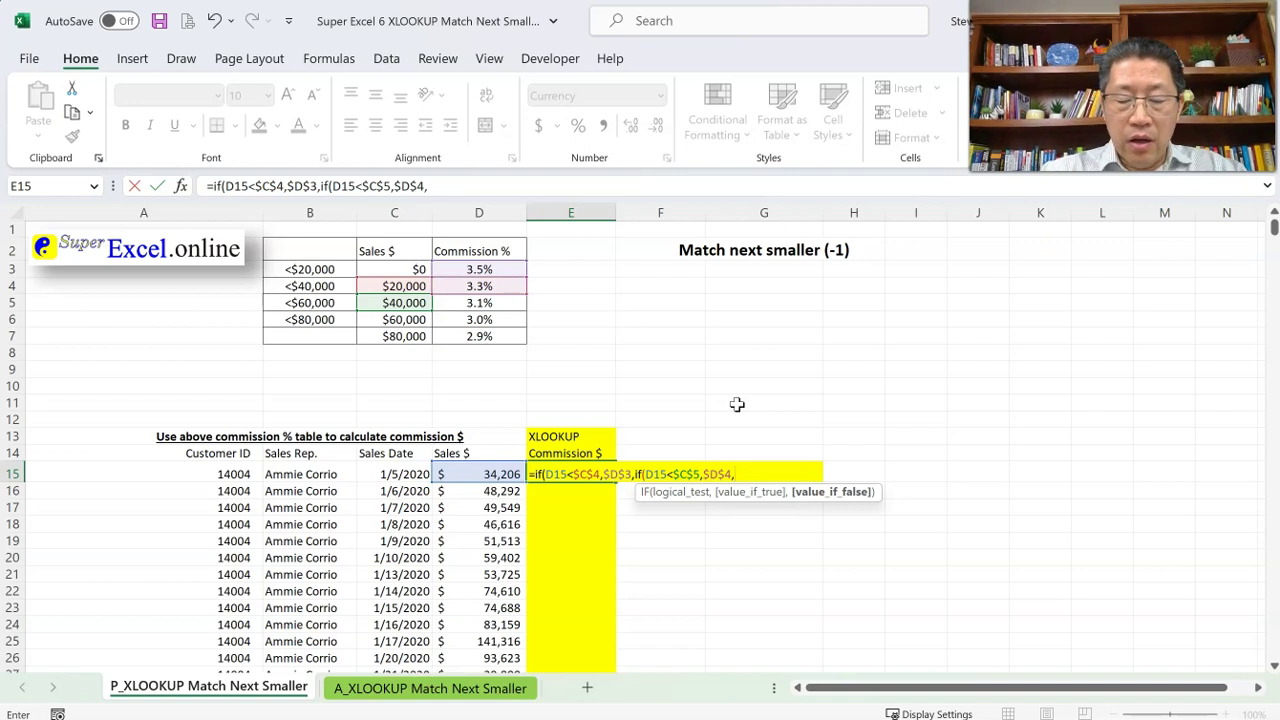
Step: Add the third IF: if D15<$C$6, return $D$5
click(676, 416)
text(if()
key(Left)
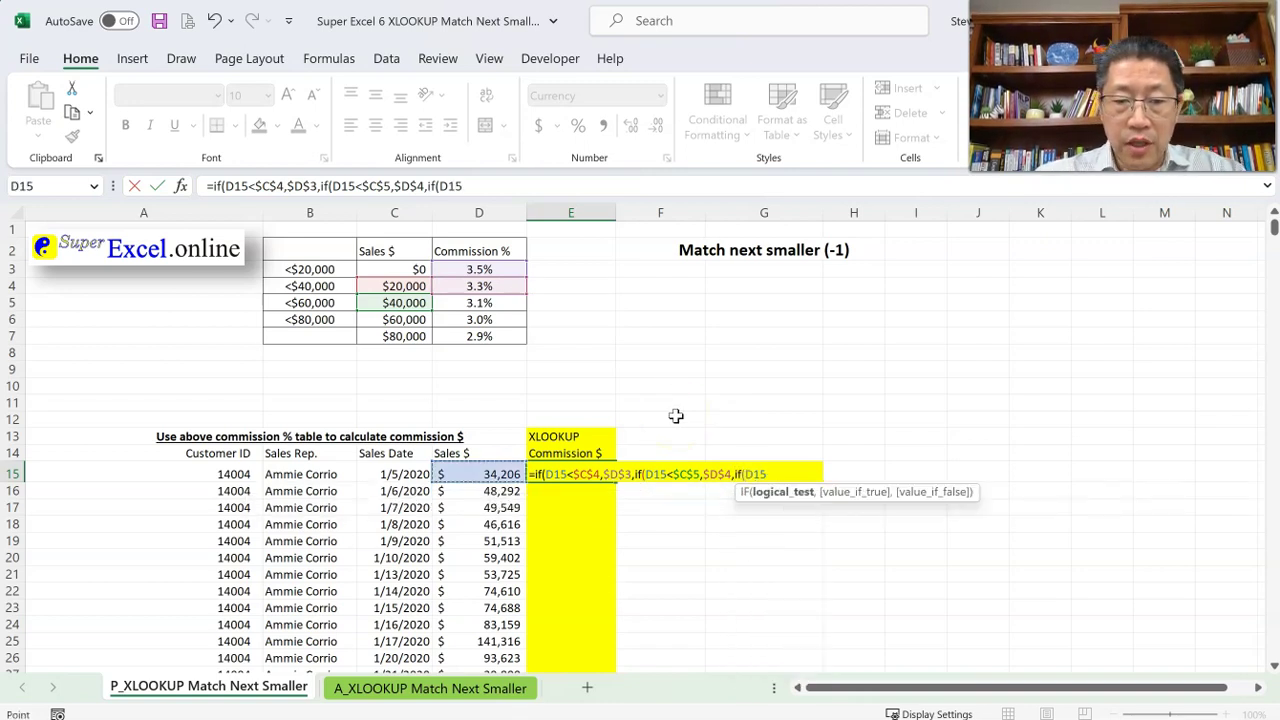
text(<)
key(Up)
key(Up)
key(Up)
key(Up)
key(Up)
key(Up)
key(Up)
key(Up)
key(Up)
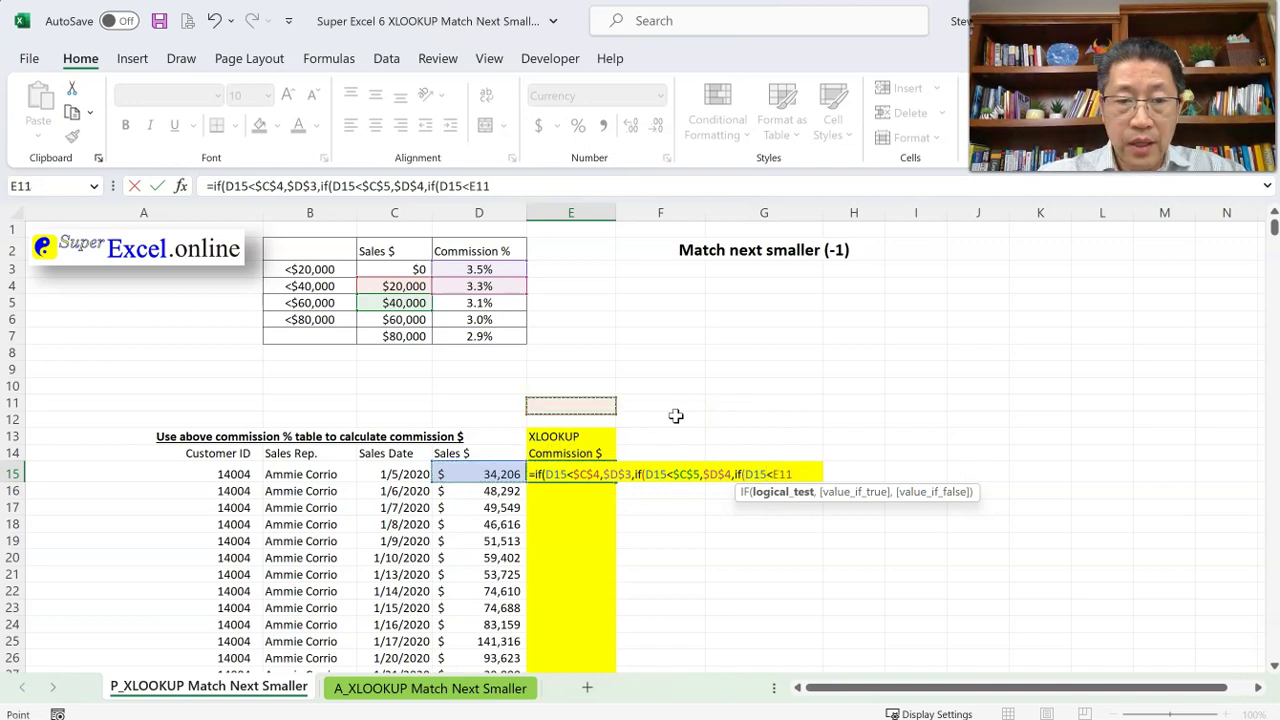
key(Left)
key(Left)
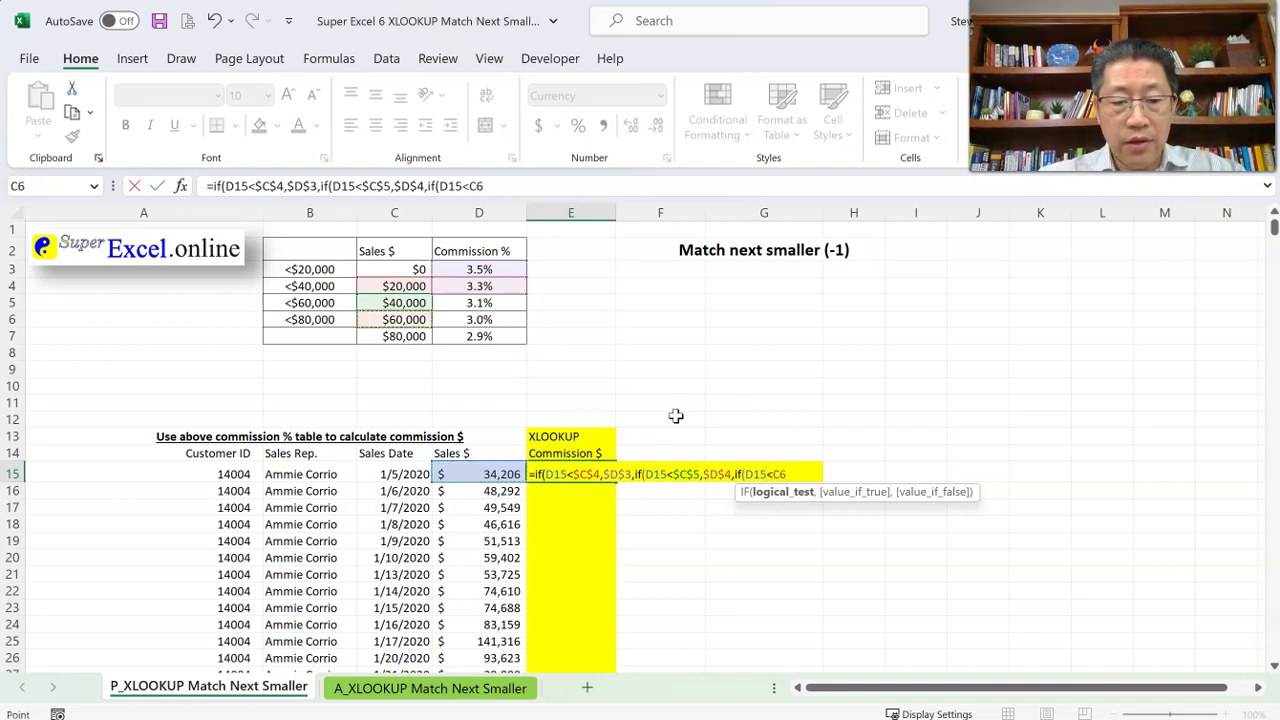
key(F4)
text(,)
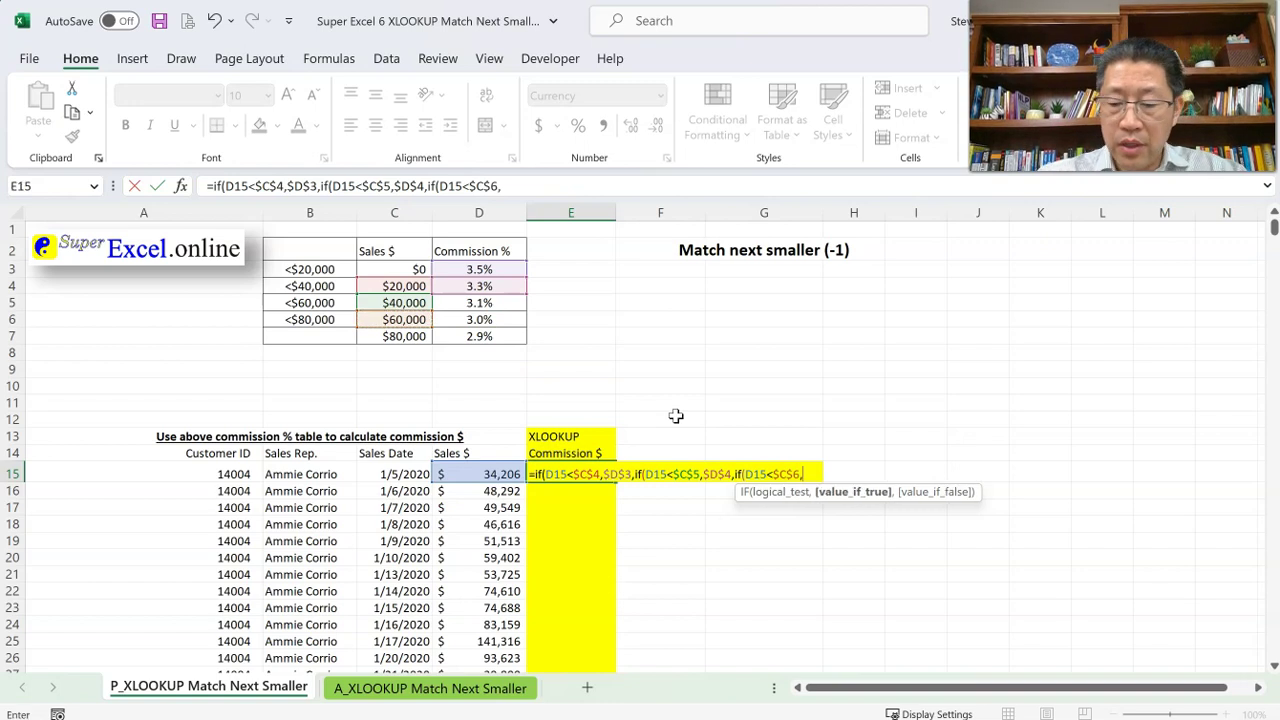
key(Up)
key(Up)
key(Up)
key(Up)
key(Up)
key(Up)
key(Up)
key(Up)
key(Up)
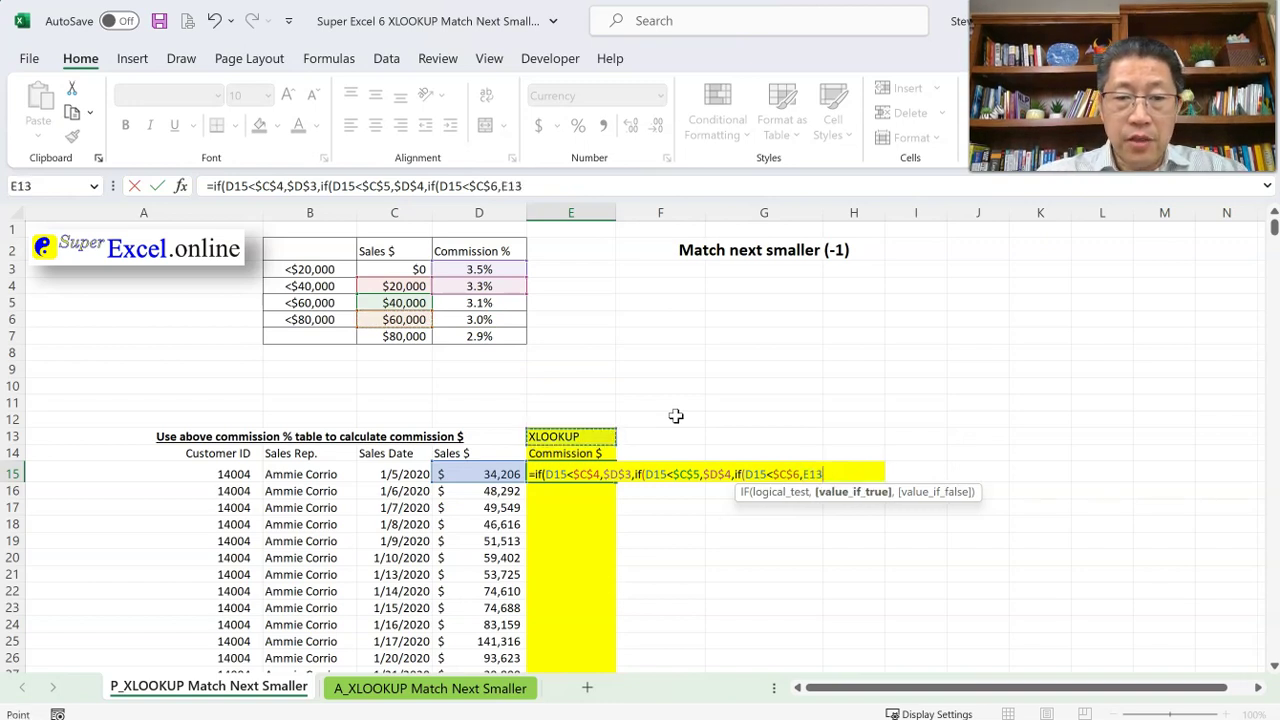
key(Up)
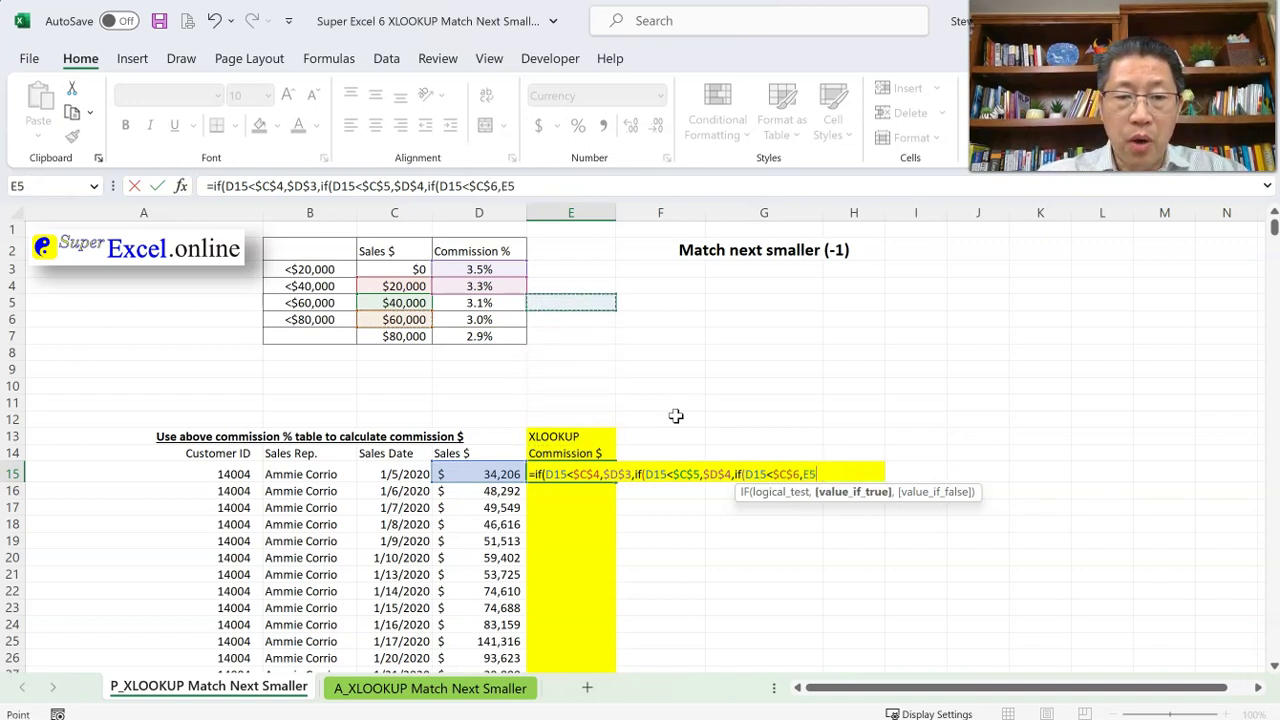
key(Left)
key(F4)
Step: Add the fourth IF: if D15<$C$7, return $D$6, otherwise $D$7
text(,)
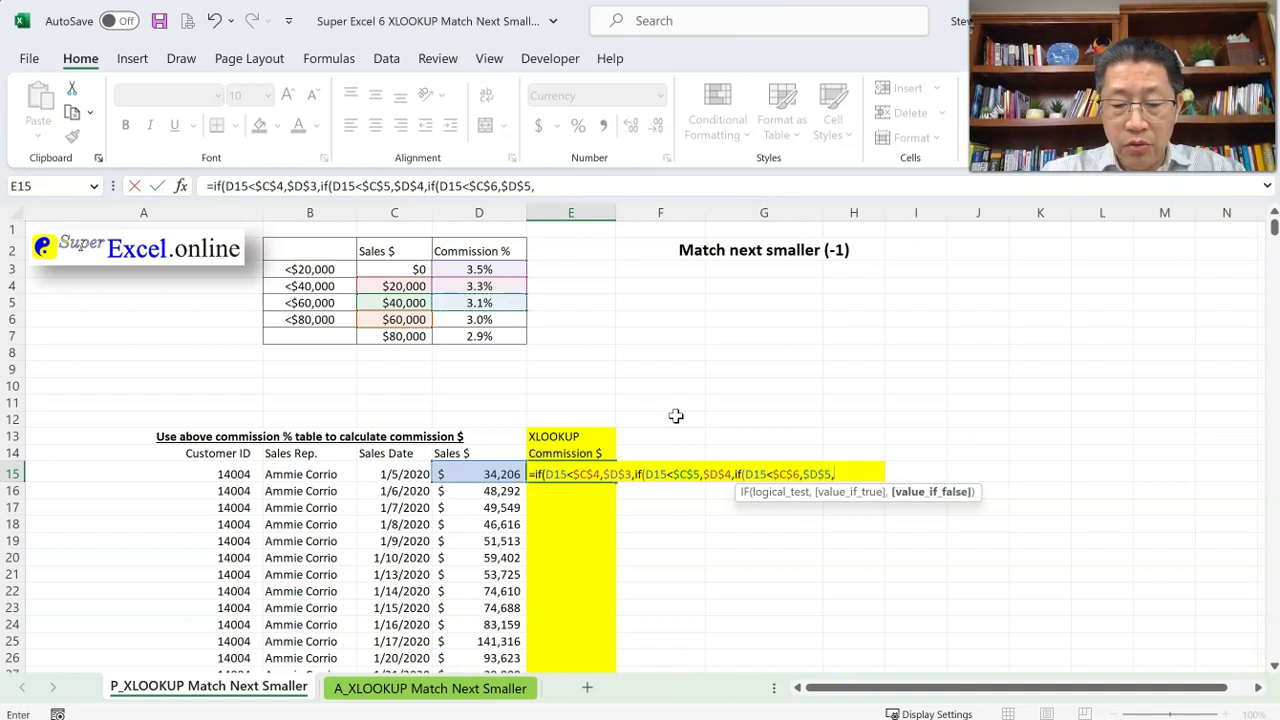
text(if()
key(Left)
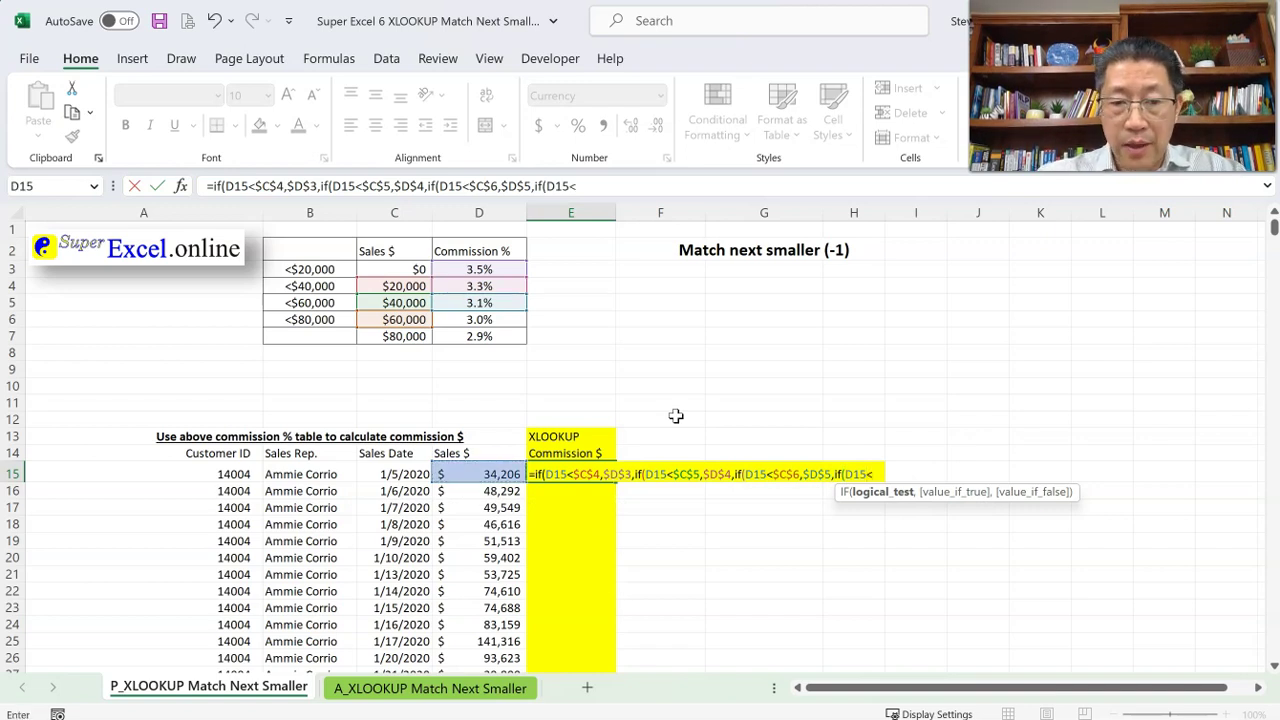
text(<)
key(Up)
key(Up)
key(Up)
key(Up)
key(Up)
key(Up)
key(Up)
key(Up)
key(Left)
key(Left)
key(F4)
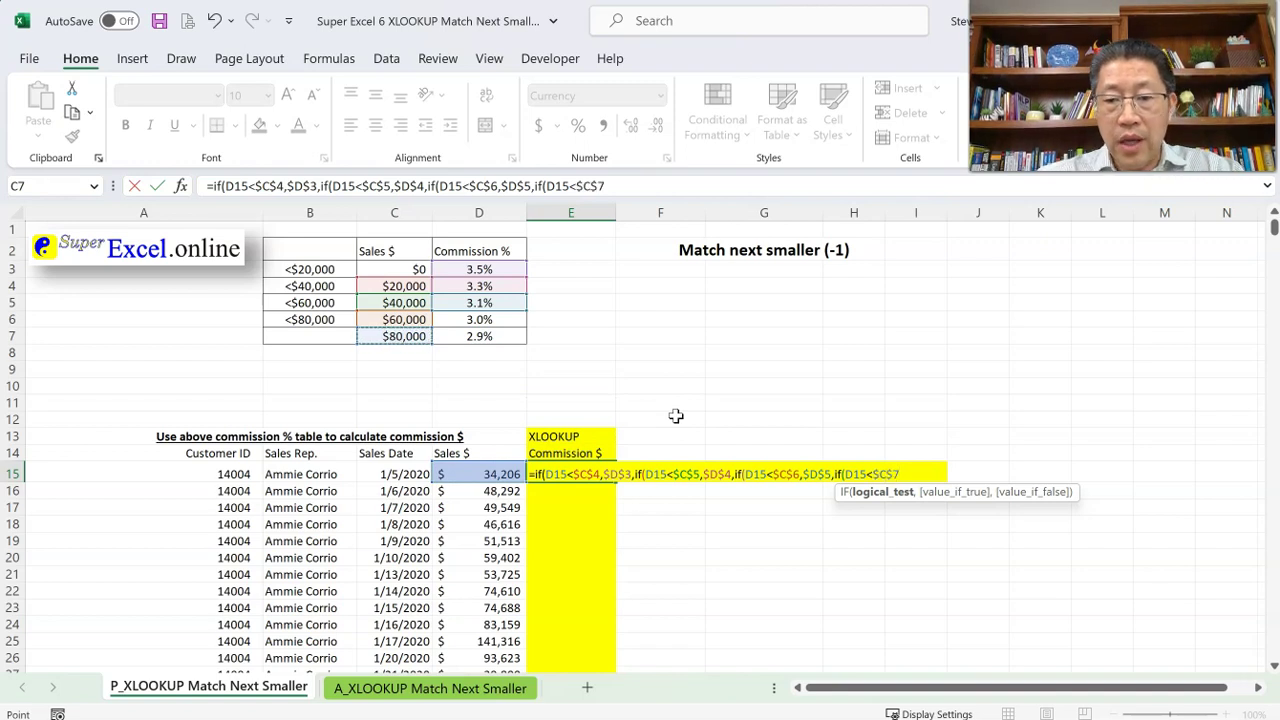
text(,)
key(Up)
key(Up)
key(Up)
key(Up)
key(Up)
key(Up)
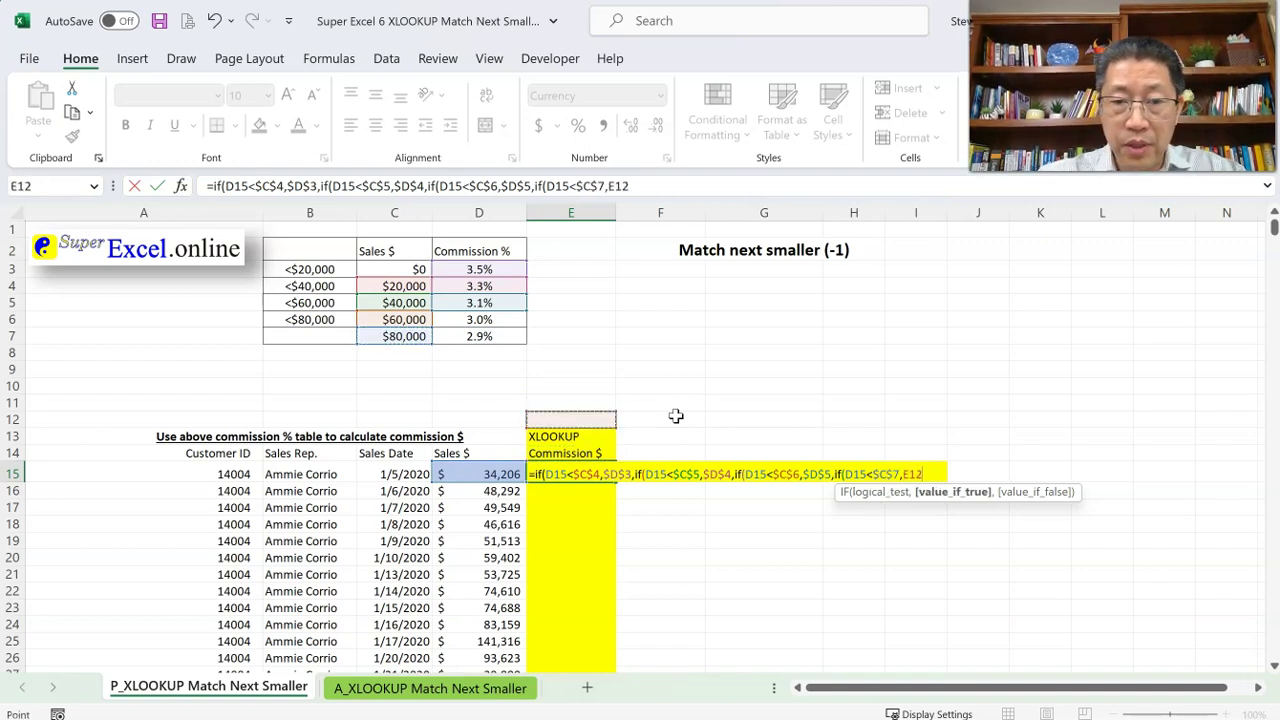
key(Up)
key(Up)
key(Up)
key(Left)
key(F4)
text(,)
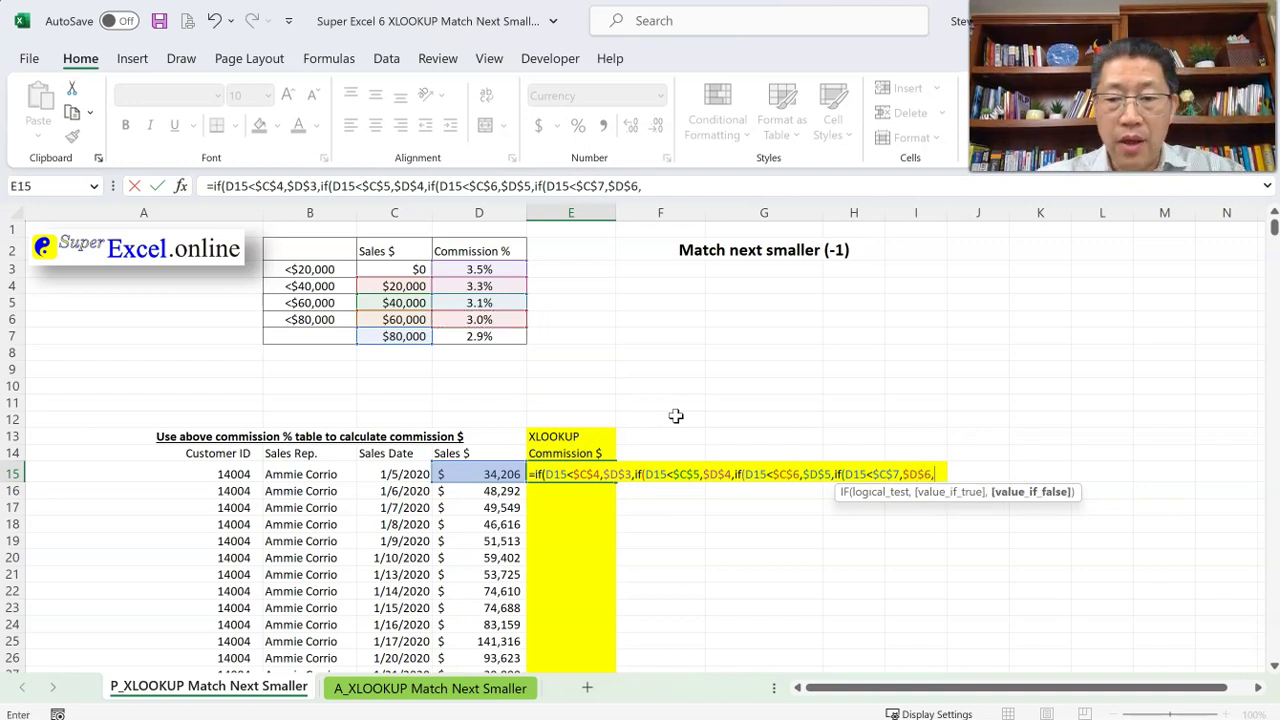
key(Up)
key(Up)
key(Up)
key(Up)
key(Up)
key(Up)
key(Up)
key(Up)
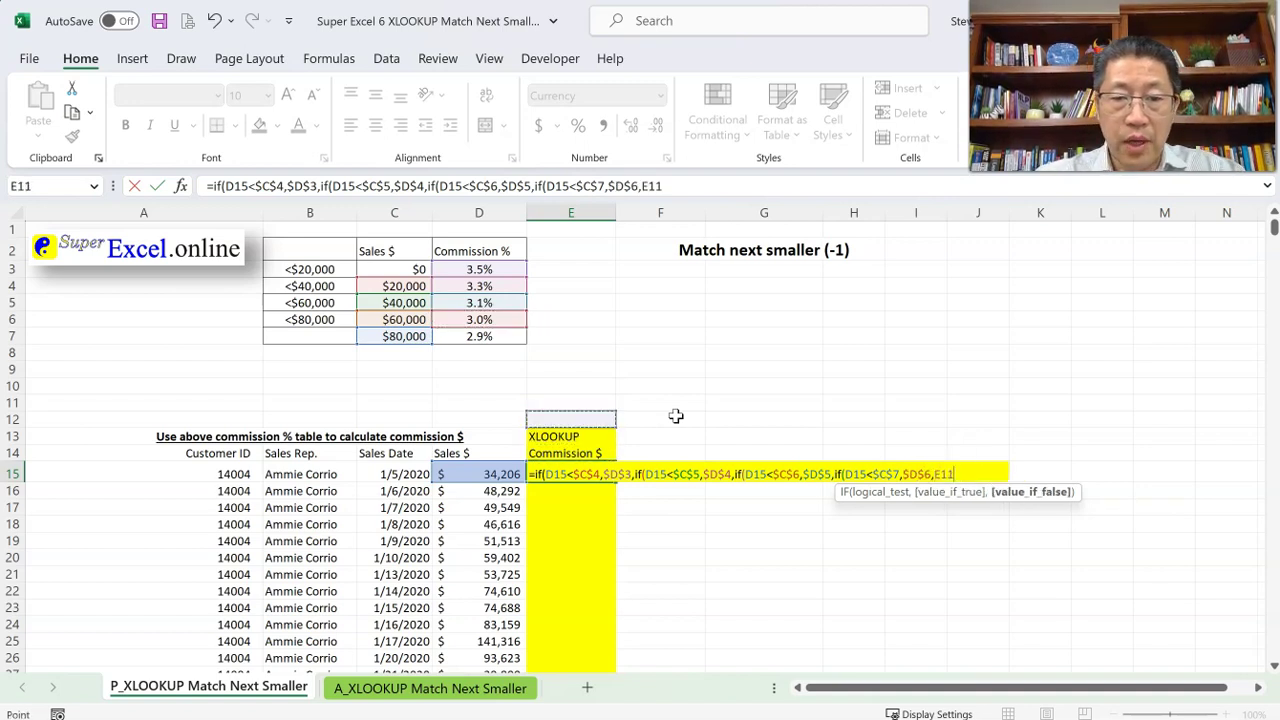
key(Left)
key(F4)
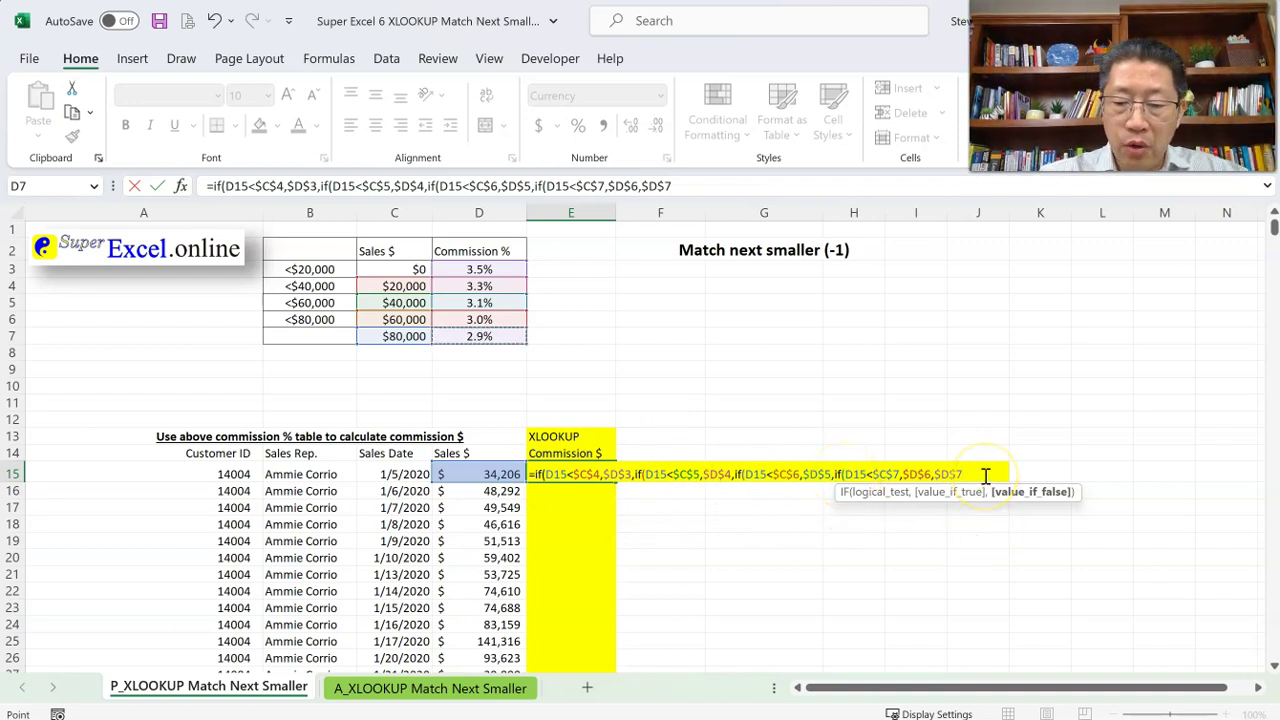
Step: Close the parentheses, multiply by D15 and enter the formula, giving $1,129
text())
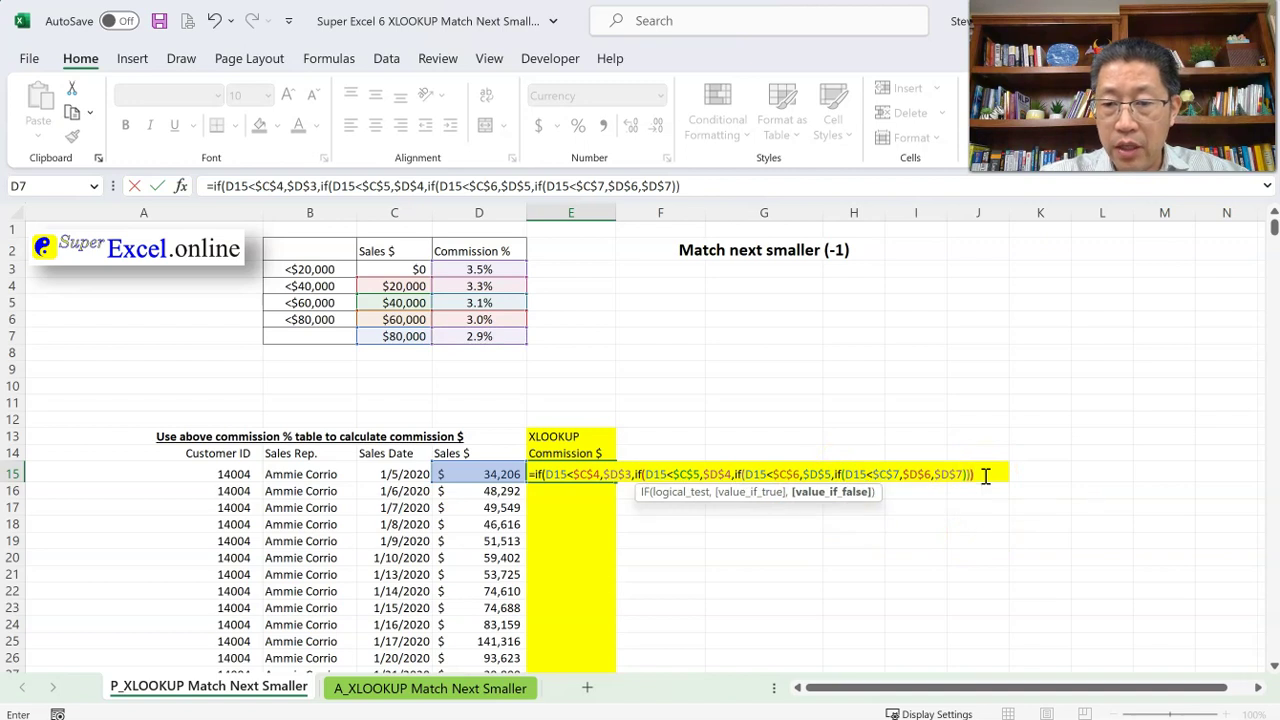
text()))*)
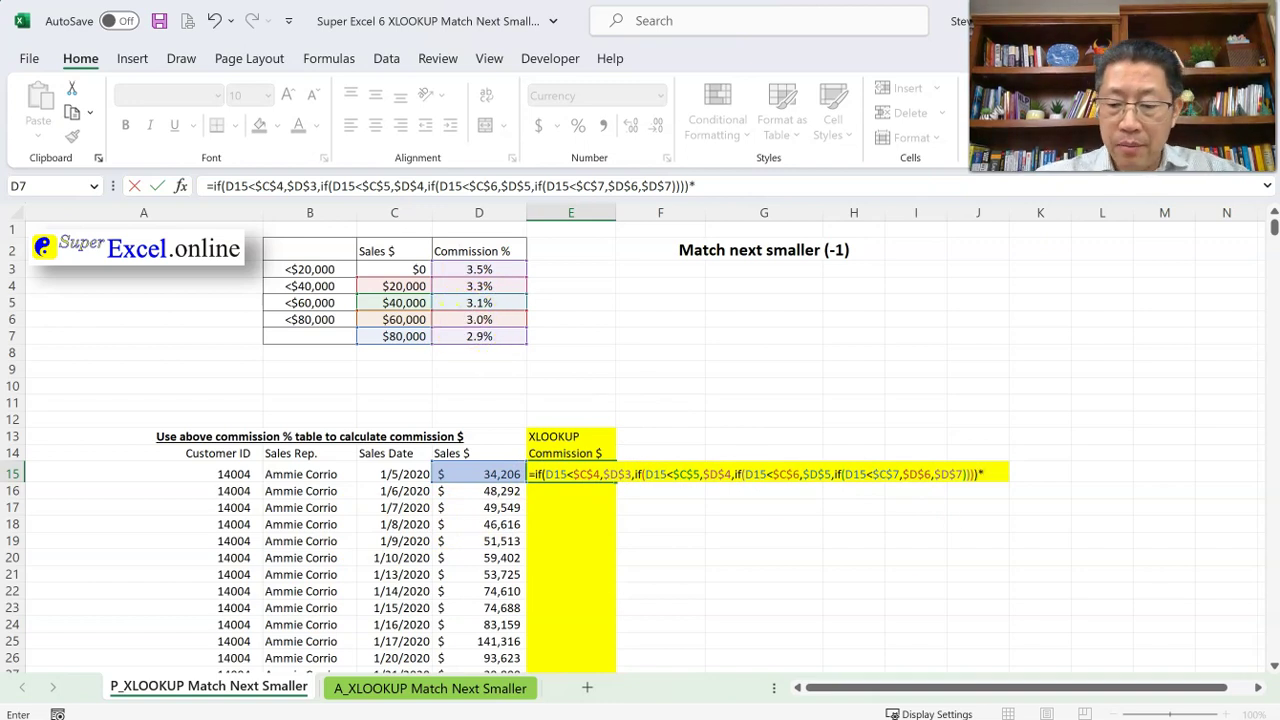
click(478, 474)
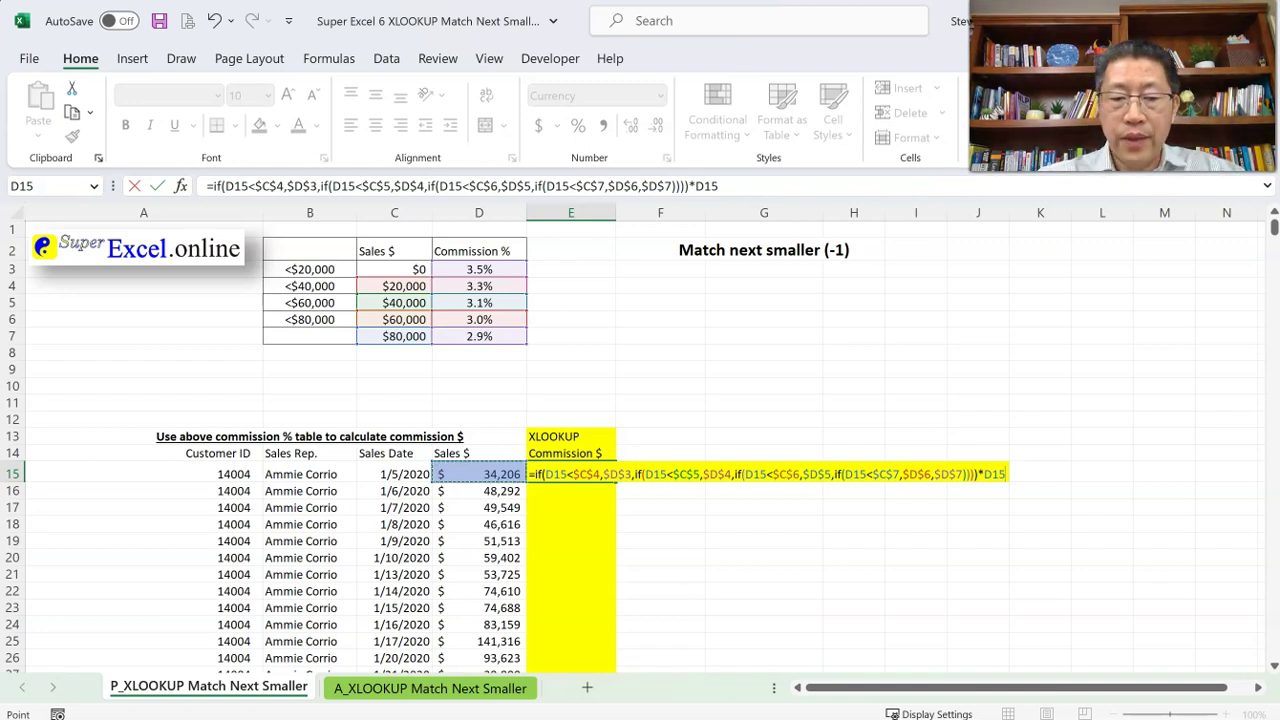
key(Return)
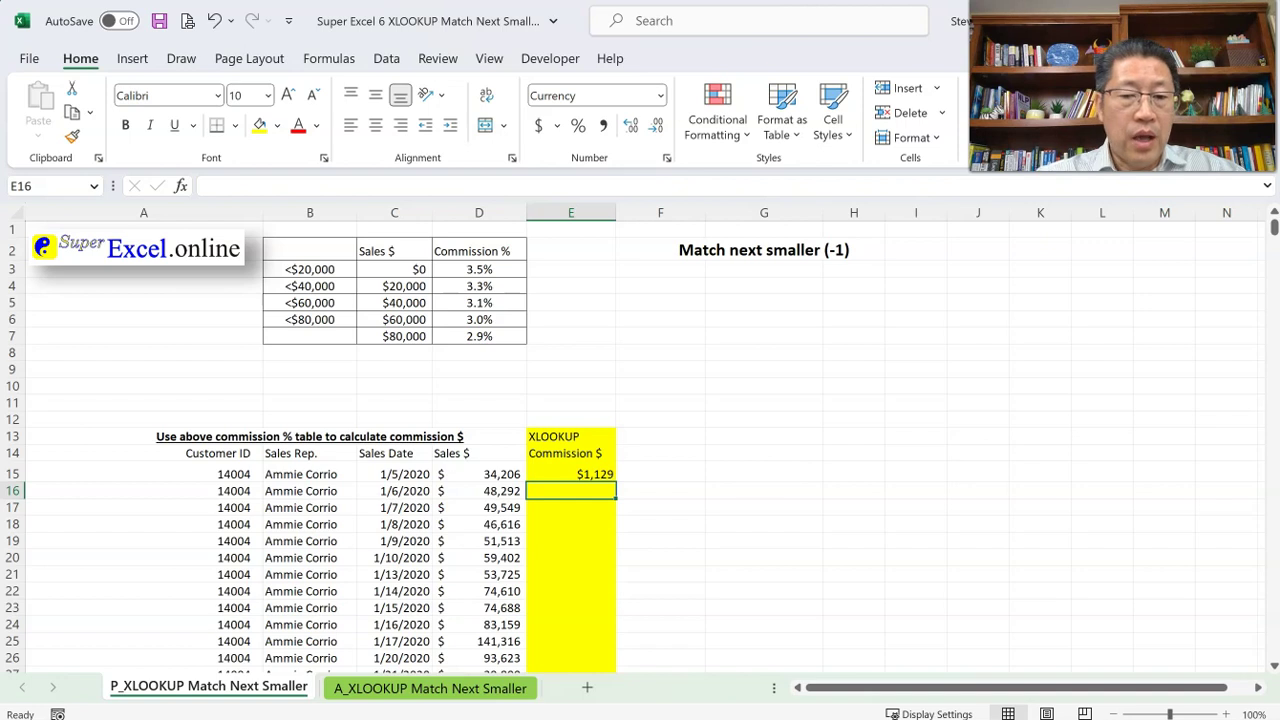
Step: Reopen E15's formula and move the caret just after the first IF
double_click(568, 476)
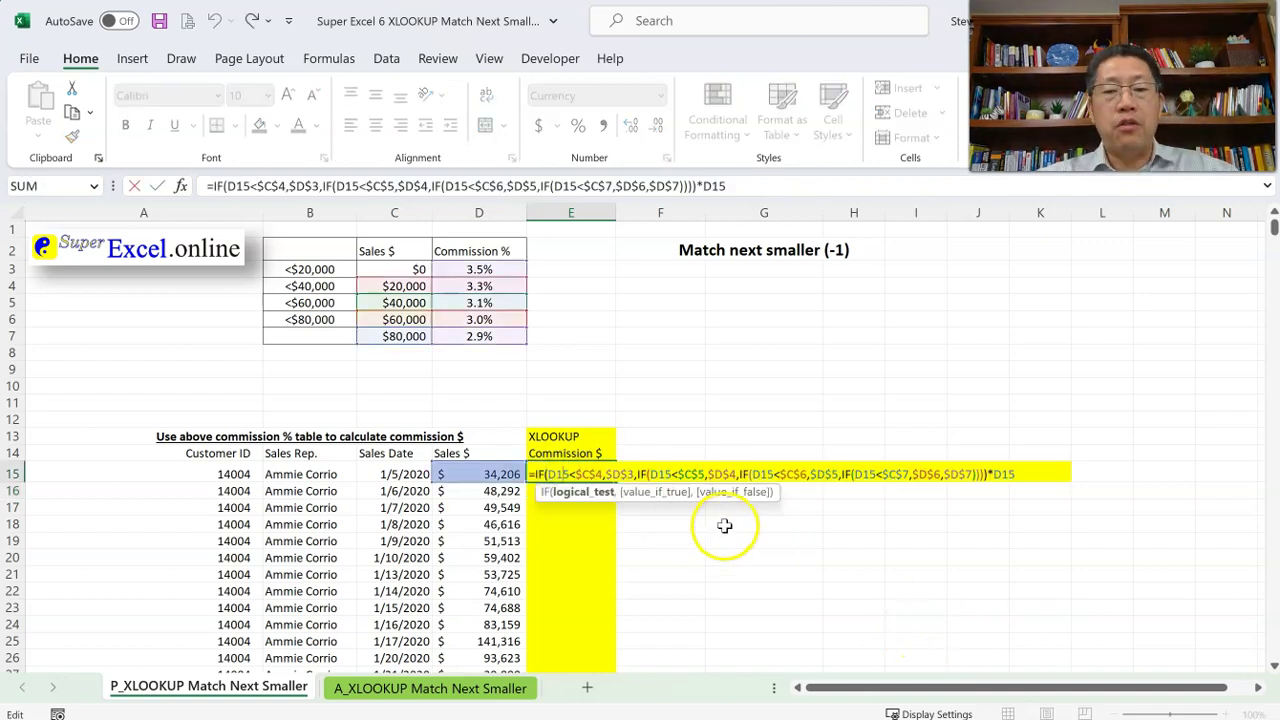
key(ctrl+Right)
key(ctrl+Right)
key(ctrl+Right)
key(ctrl+Right)
key(ctrl+Right)
key(ctrl+Right)
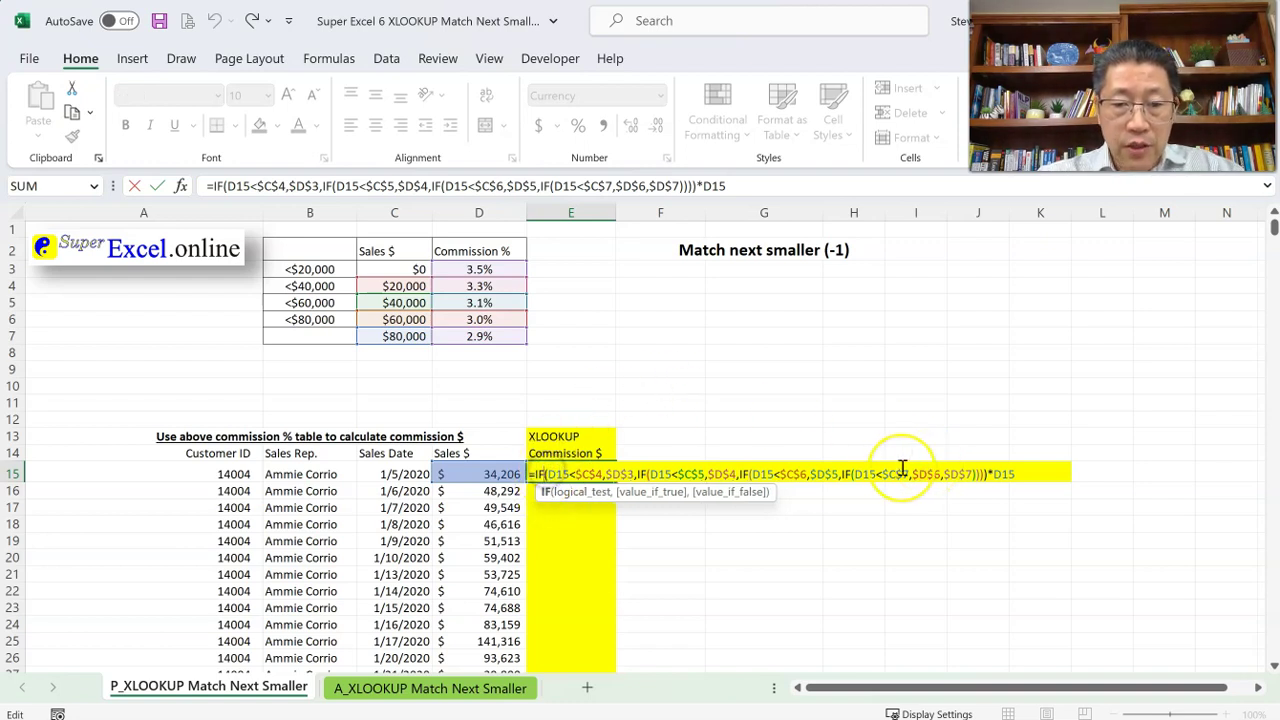
Step: Change the outer IF to IFS and delete the nested IF( calls and surplus parentheses
text(S)
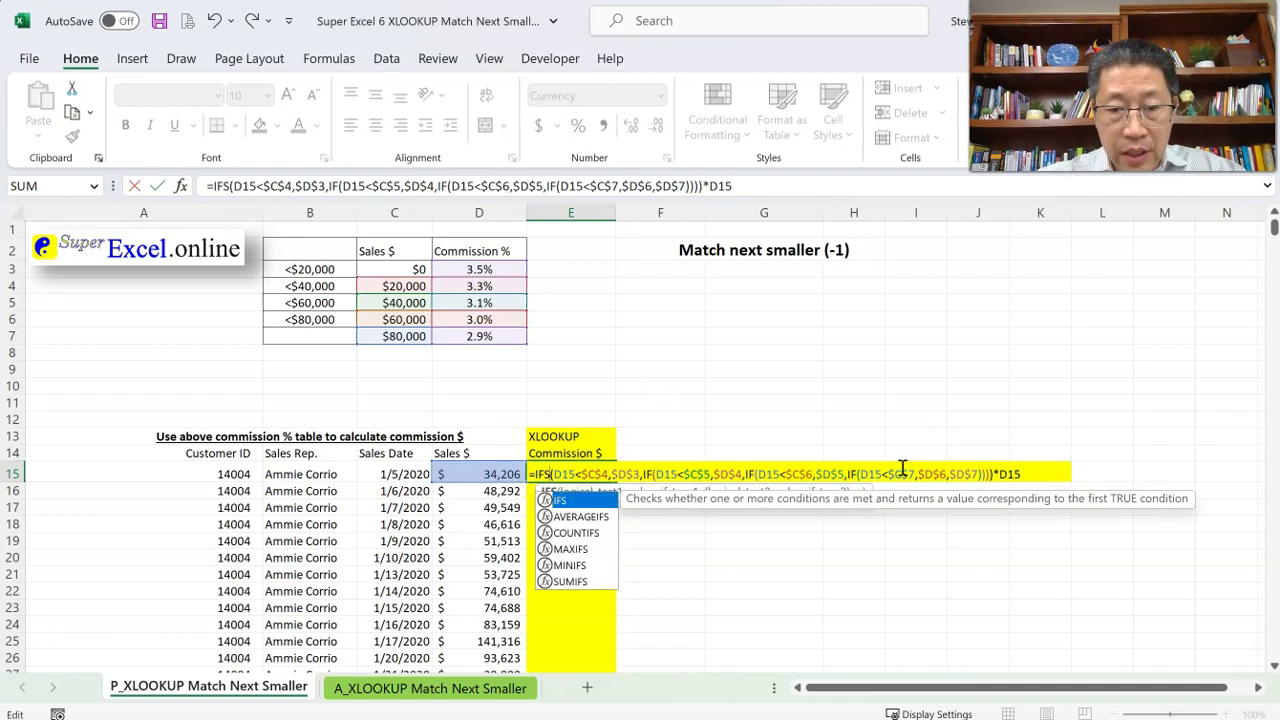
key(Escape)
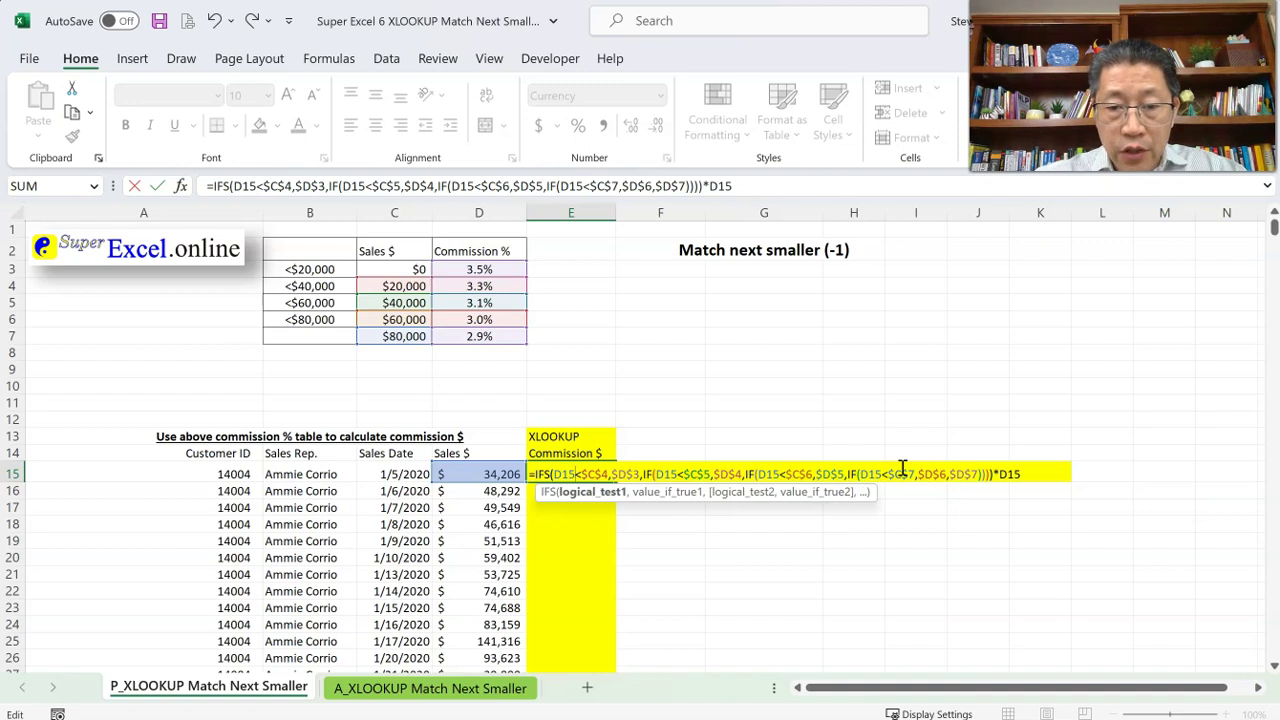
click(645, 470)
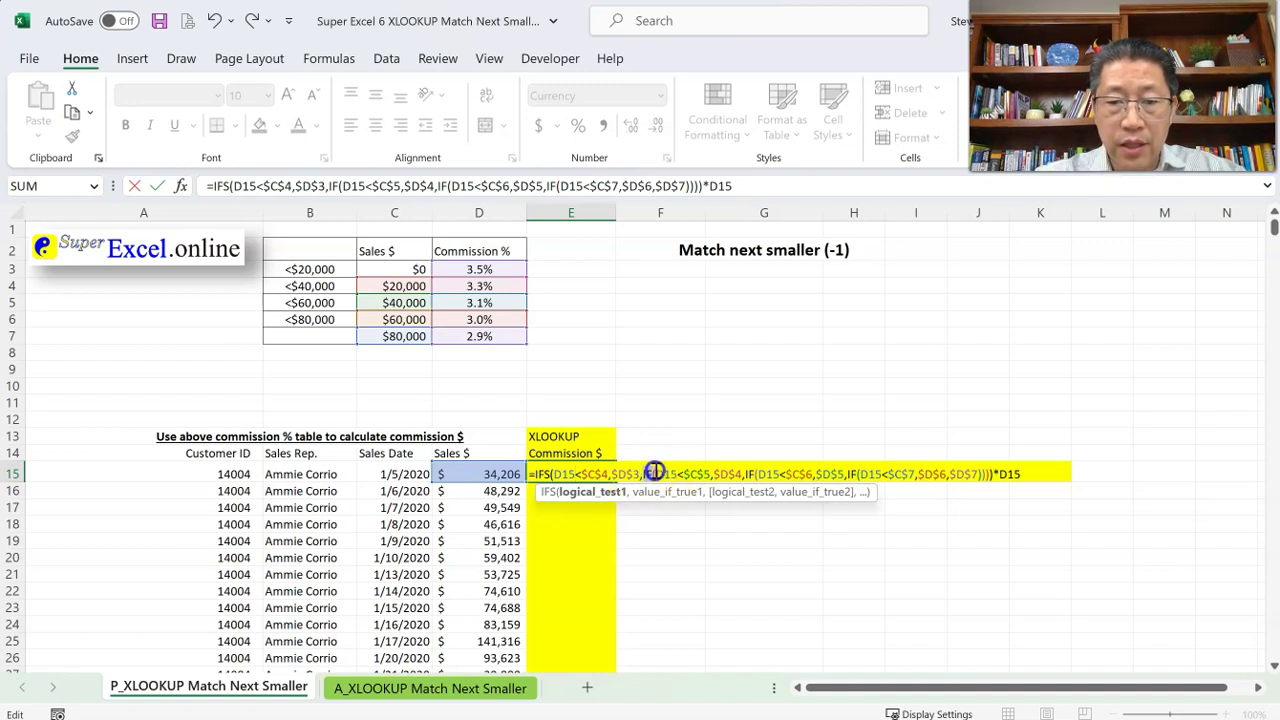
key(Delete)
key(Delete)
key(Delete)
click(738, 474)
click(734, 473)
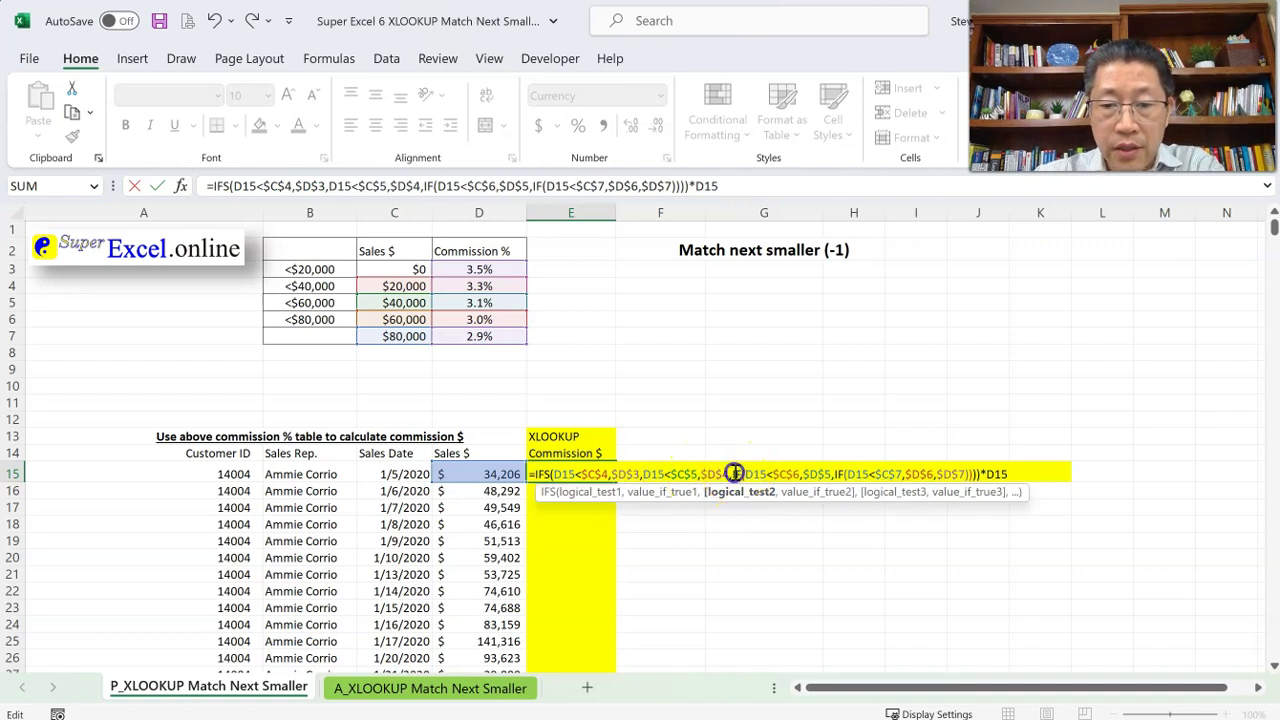
key(Delete)
key(Delete)
key(Delete)
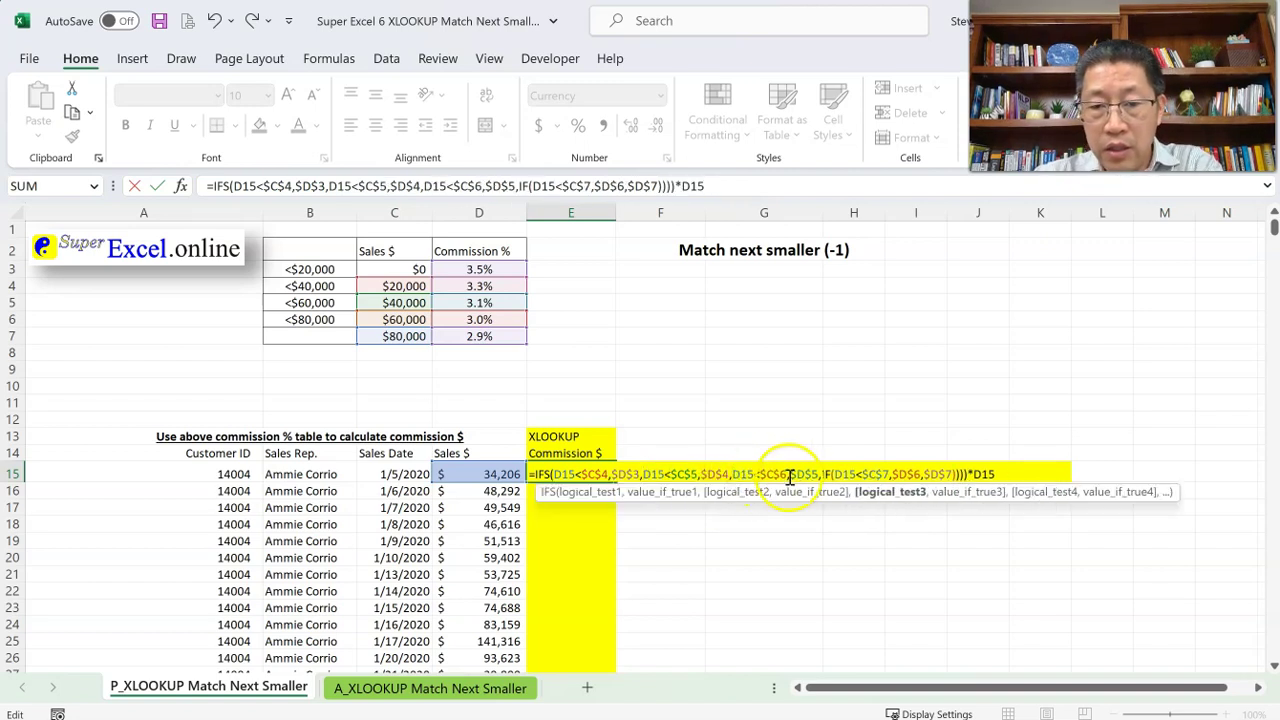
click(832, 472)
key(Delete)
key(Delete)
key(Delete)
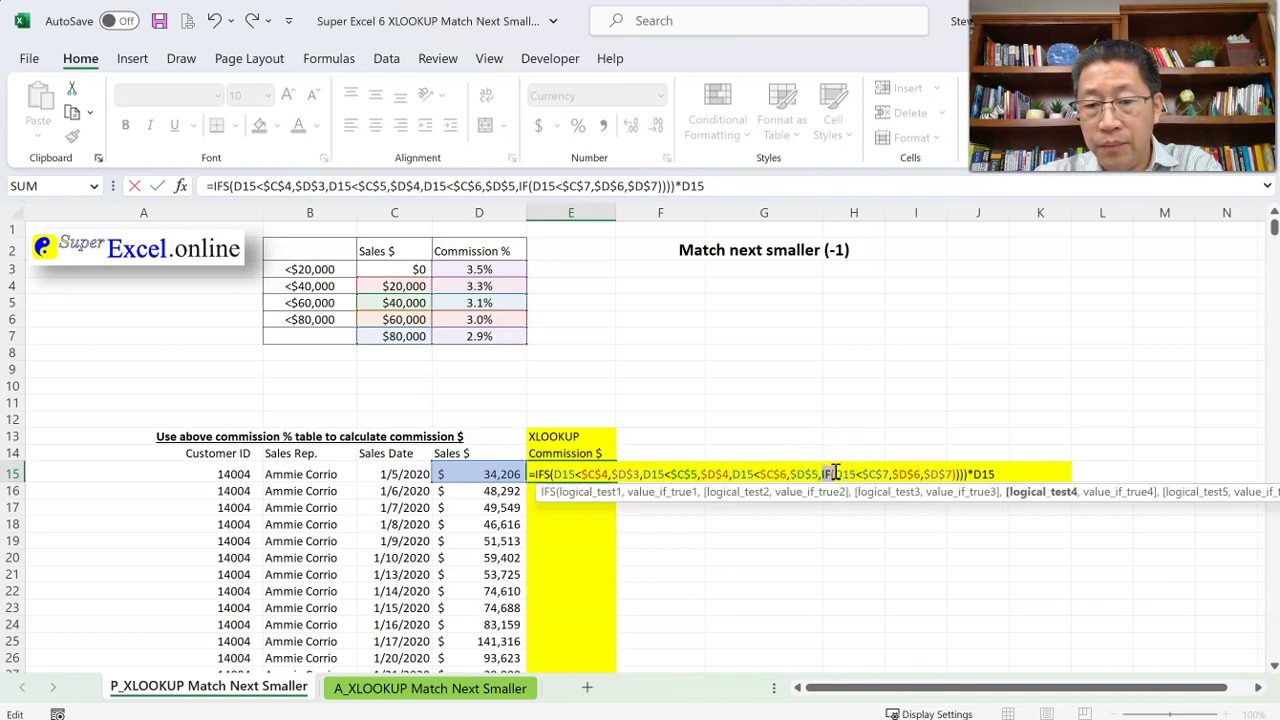
click(945, 474)
key(BackSpace)
key(BackSpace)
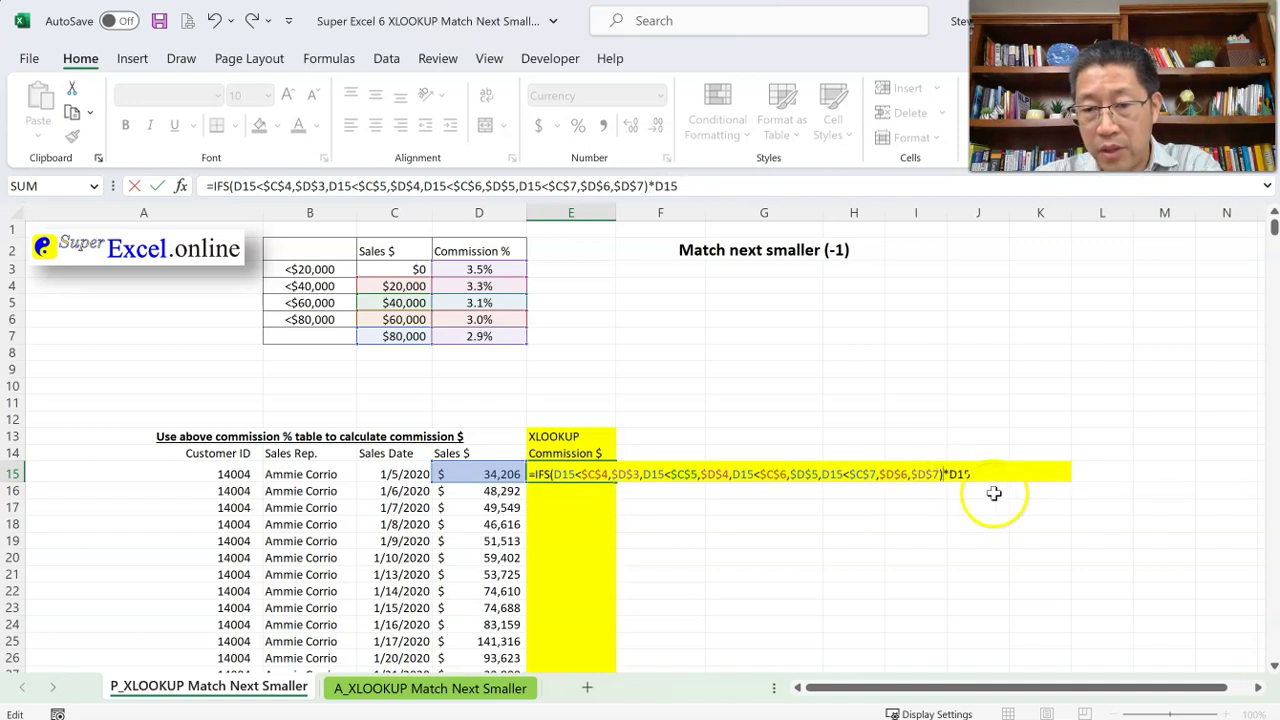
Step: Add 1 as the final test before $D$7 and enter the formula
click(918, 476)
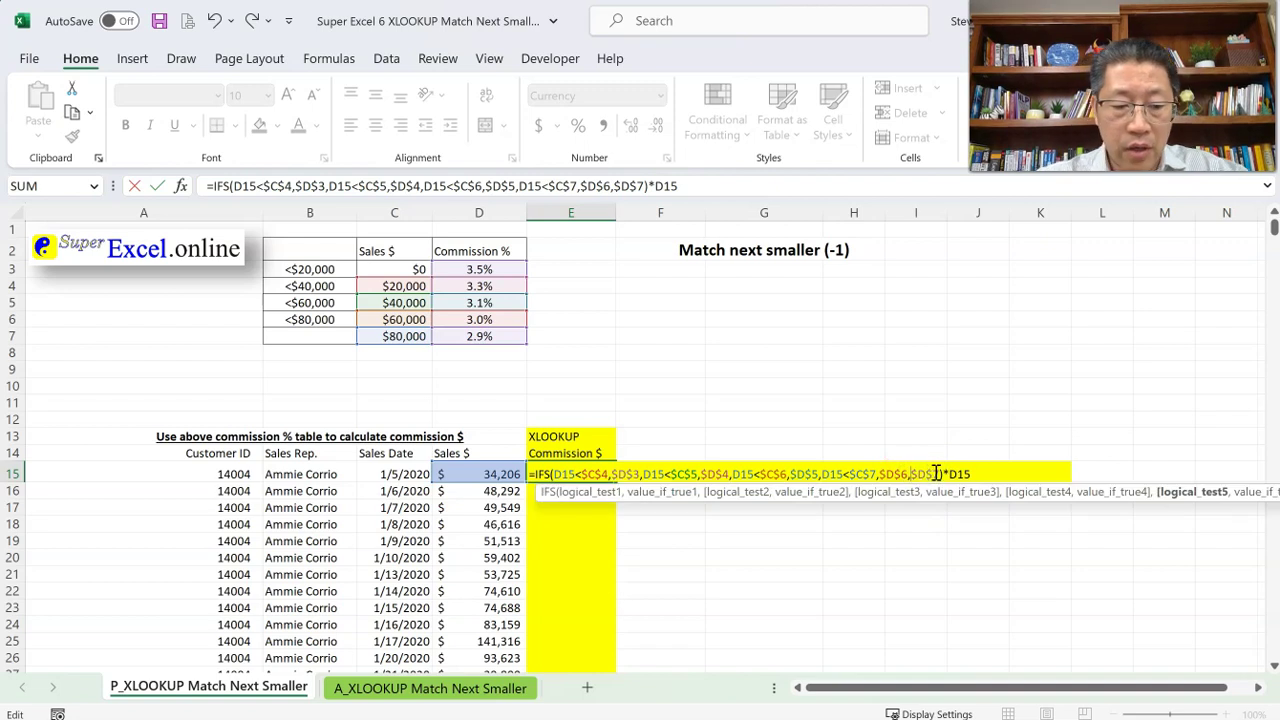
text(1,)
click(945, 477)
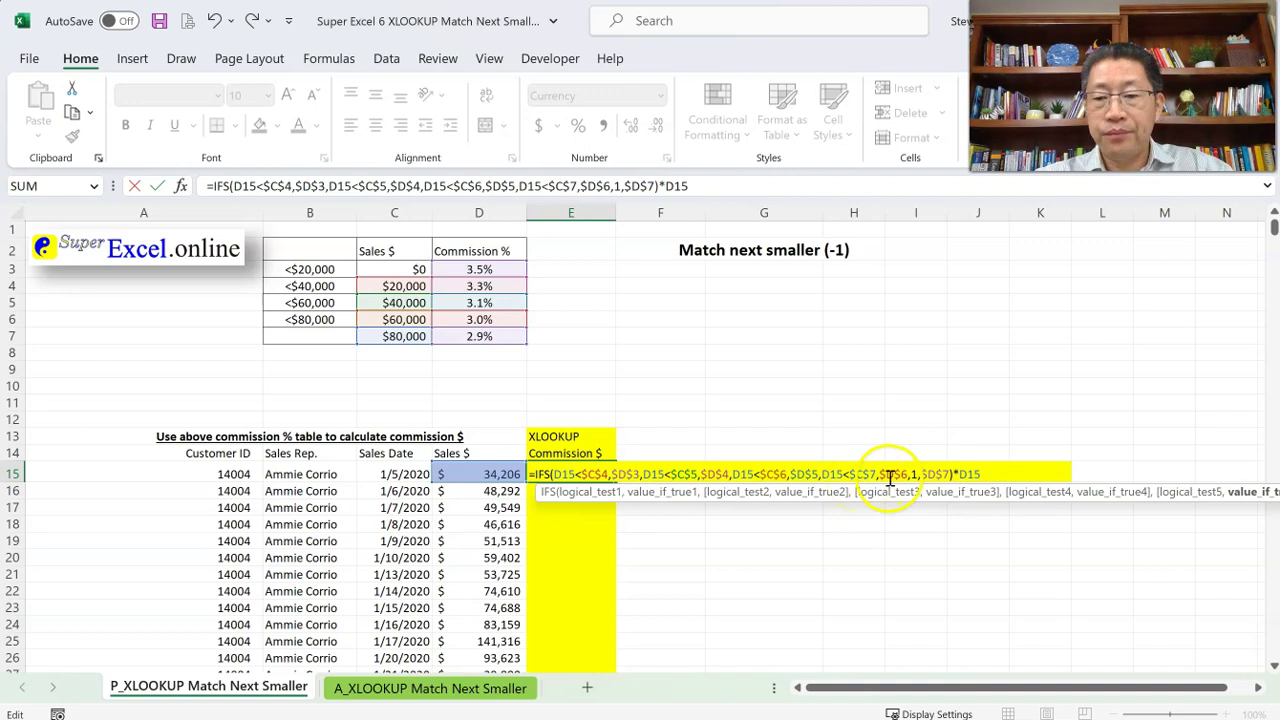
key(Return)
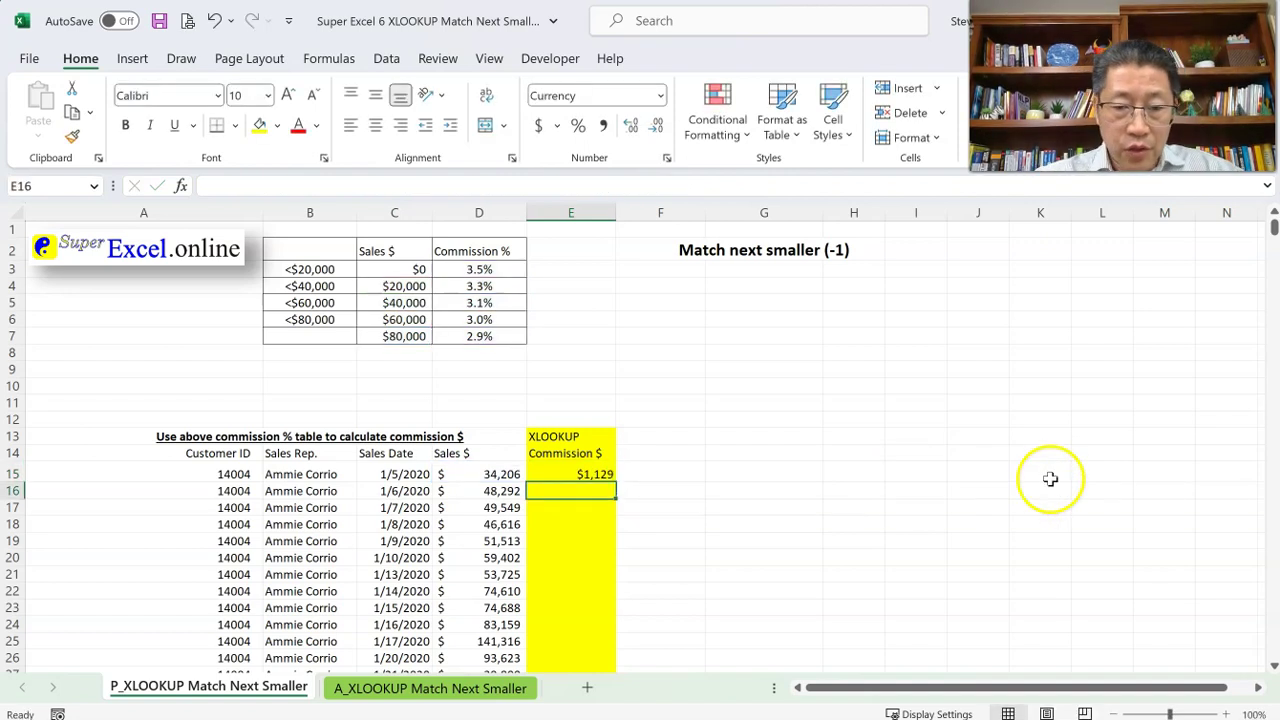
click(592, 474)
key(F2)
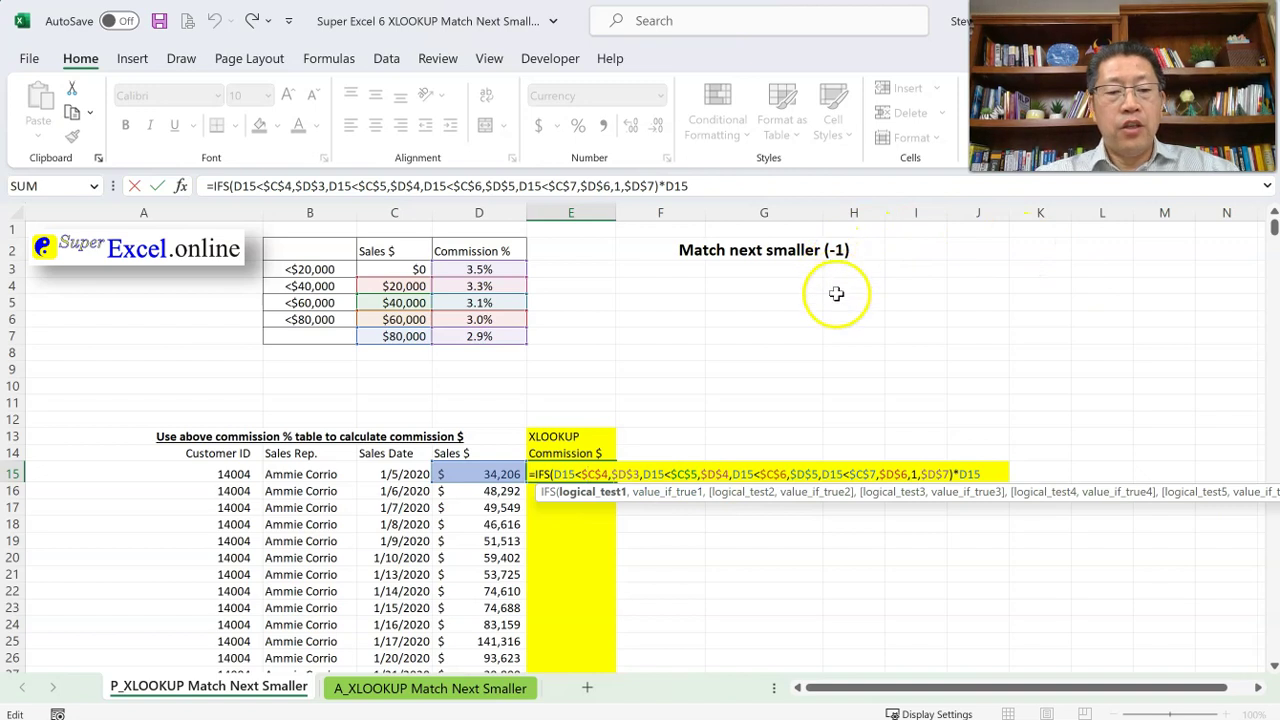
key(ctrl+Return)
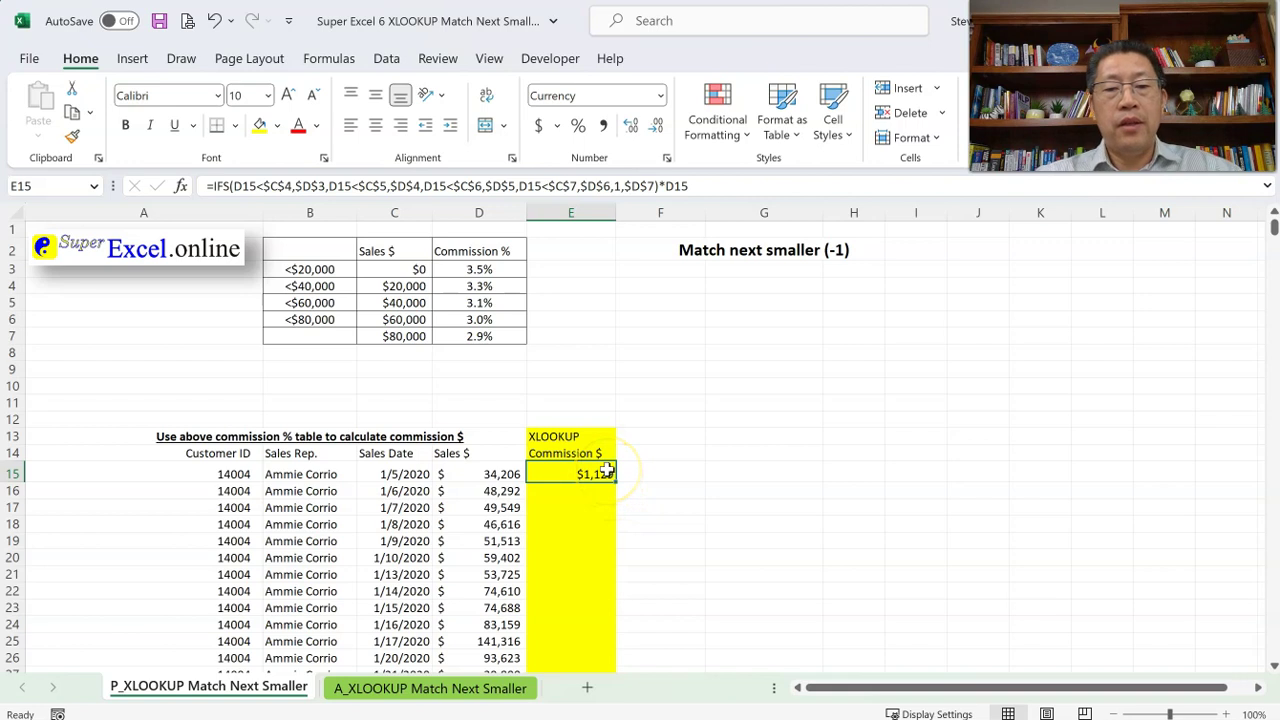
Step: Duplicate the worksheet and clear the commission formula from E15 on the copy
drag(360, 688, 364, 687)
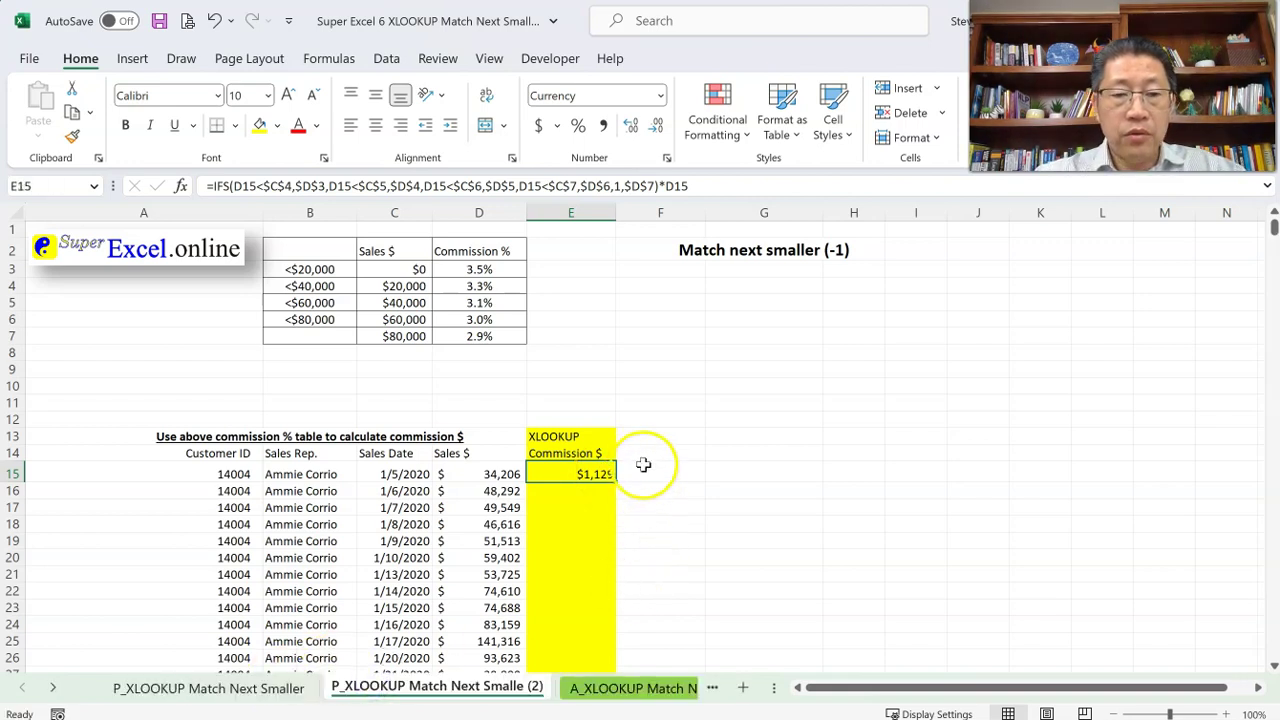
key(Delete)
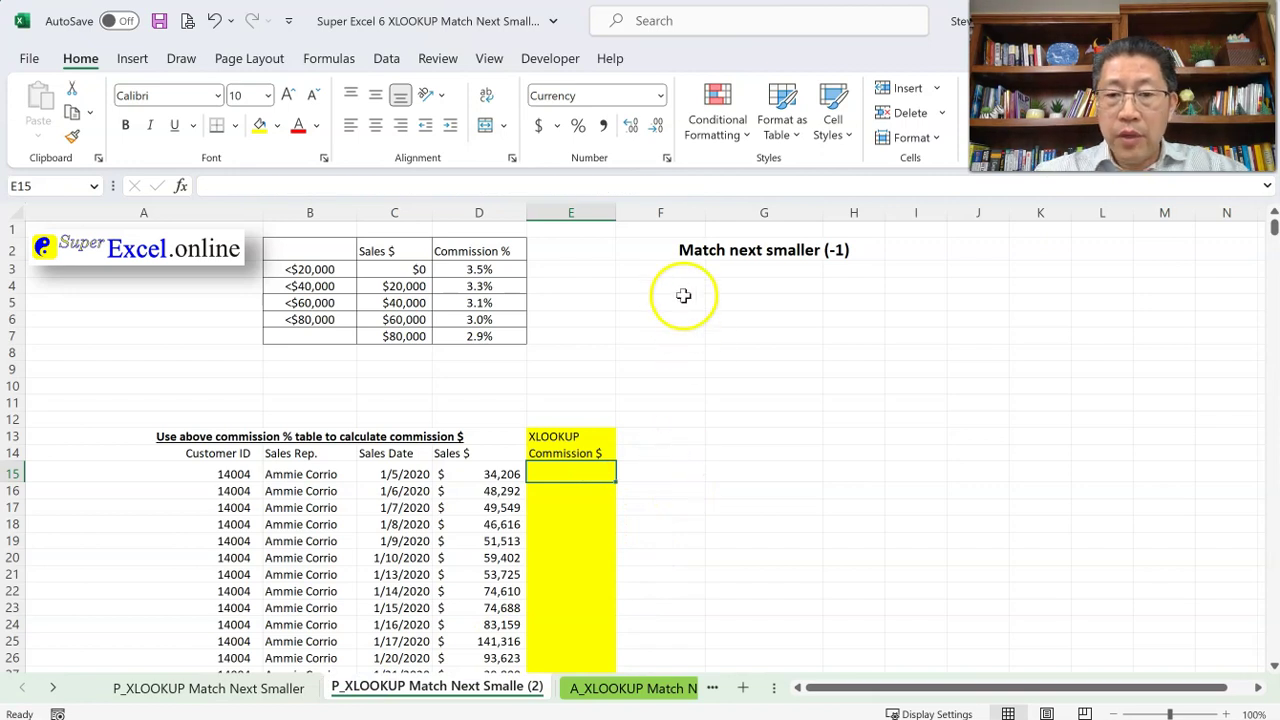
click(692, 252)
Step: Start inking on the copied sheet by circling E15
ctrl+scroll(782, 526, up, 2)
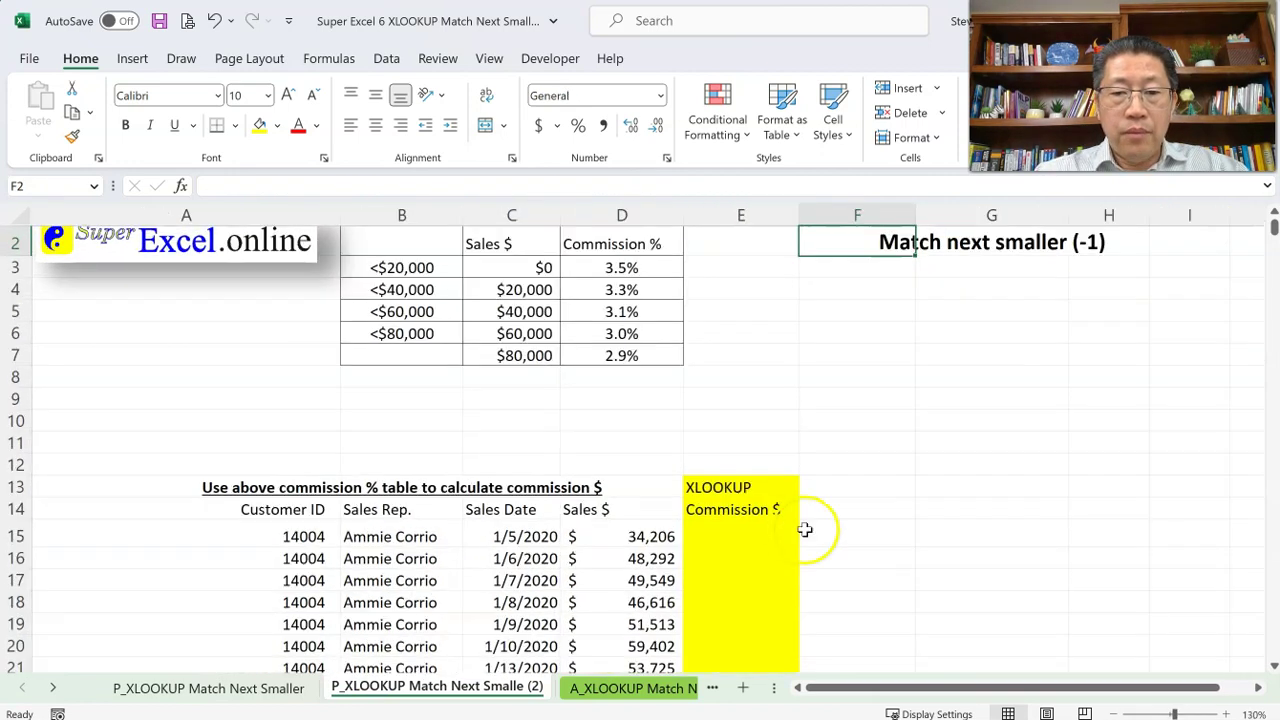
click(1238, 690)
mouse_move(456, 518)
mouse_down()
mouse_move(430, 514)
mouse_move(418, 545)
mouse_up()
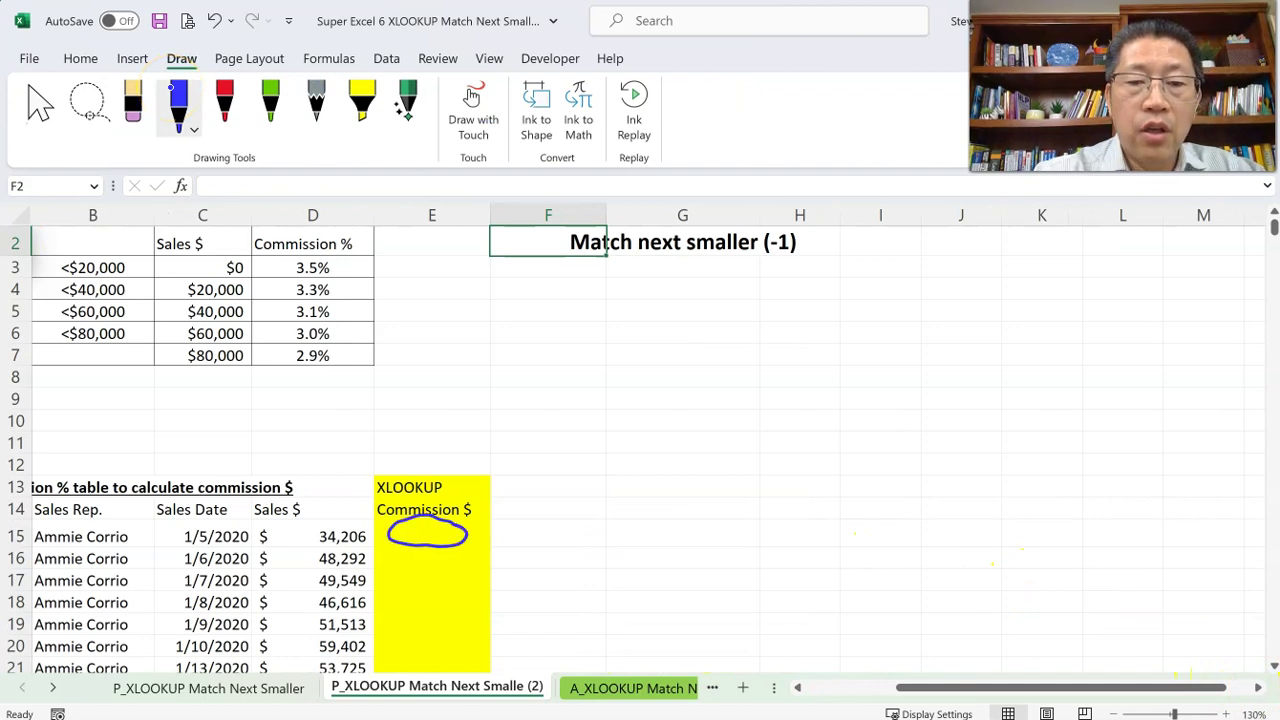
Step: Handwrite an =xlookup( ) template with five comma-separated blanks in blue ink, then pick red
drag(501, 337, 551, 333)
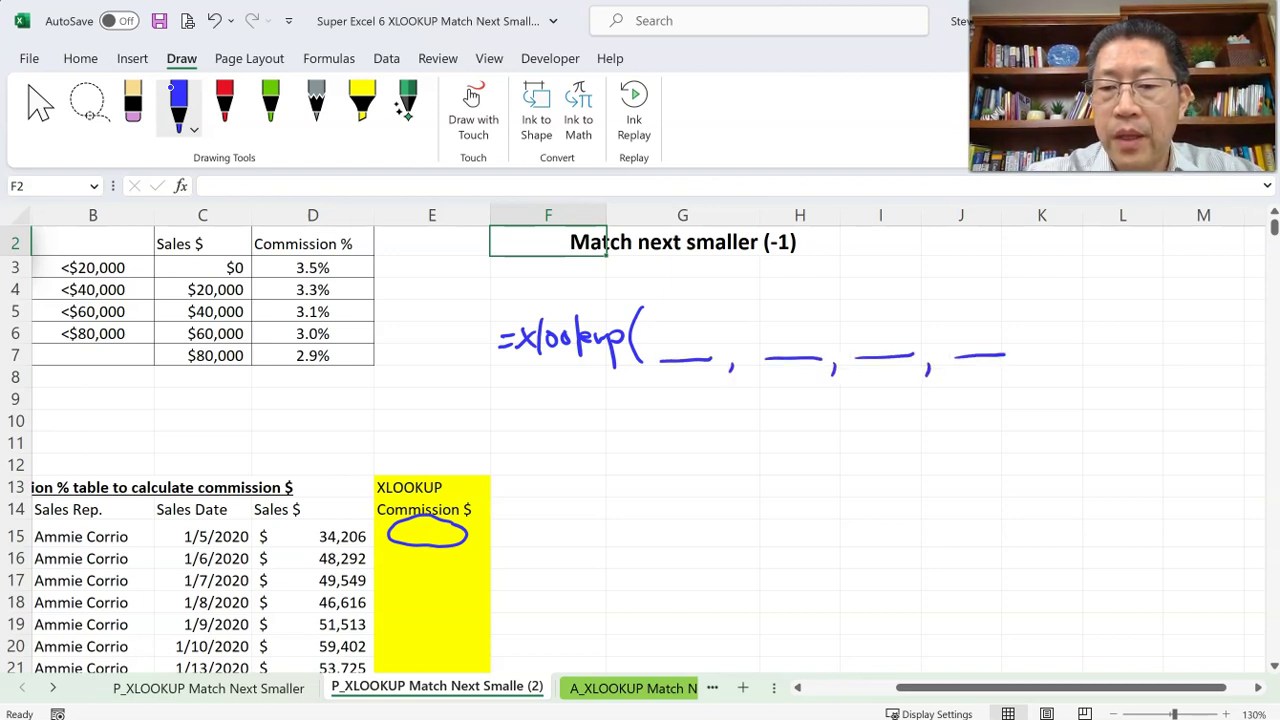
drag(1114, 355, 1110, 367)
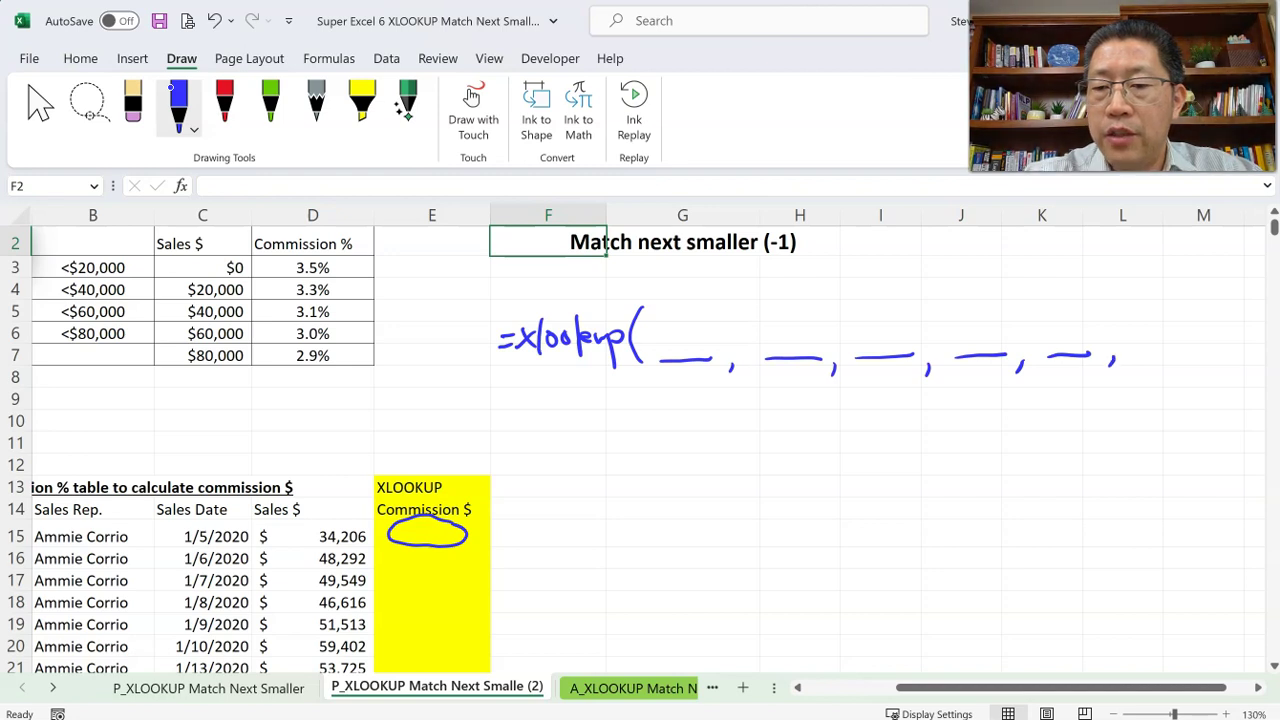
drag(1182, 289, 1193, 355)
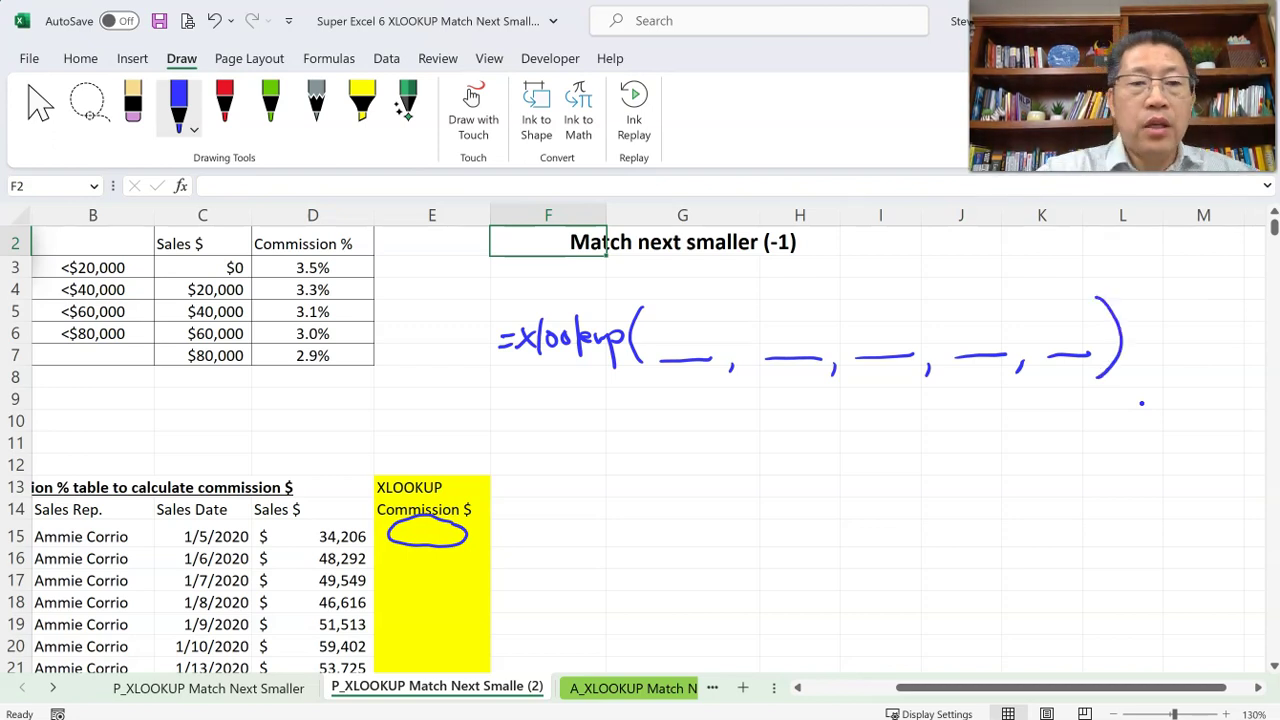
click(224, 100)
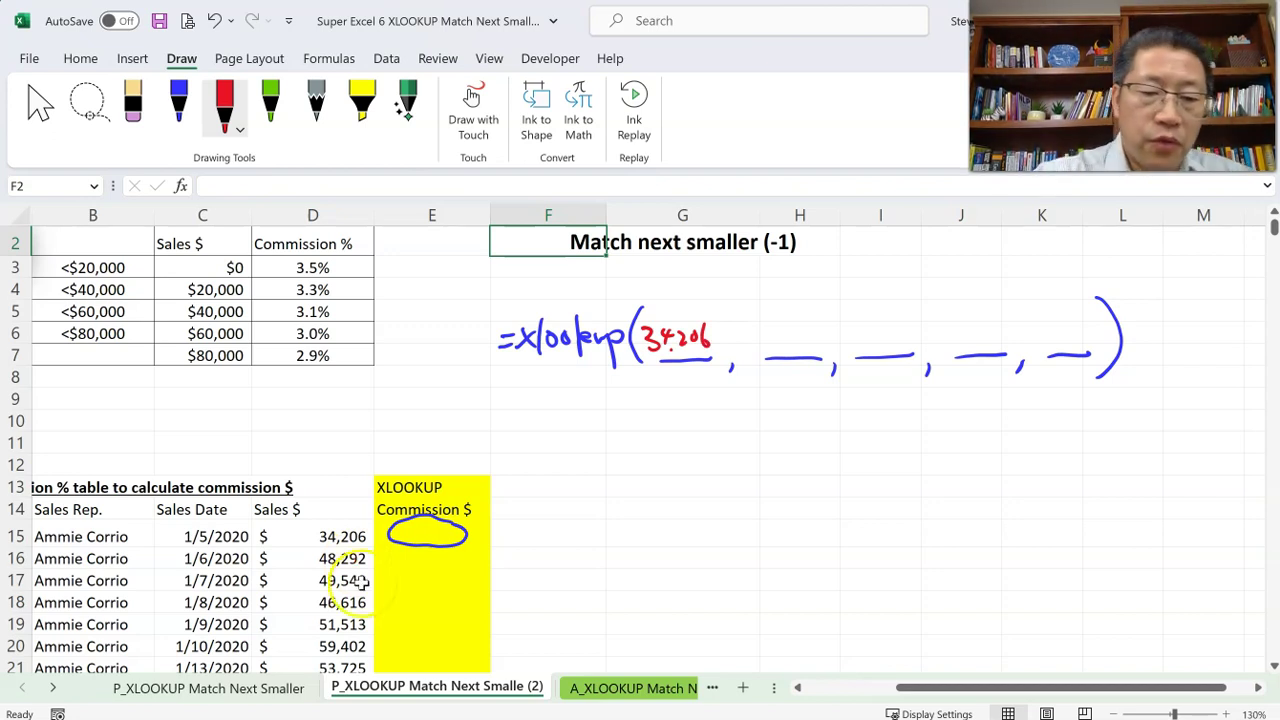
Step: In red ink, circle the 34,206 sale in D15 and box Sales $ C3:C7
mouse_move(345, 518)
mouse_down()
mouse_move(318, 552)
mouse_move(358, 553)
mouse_up()
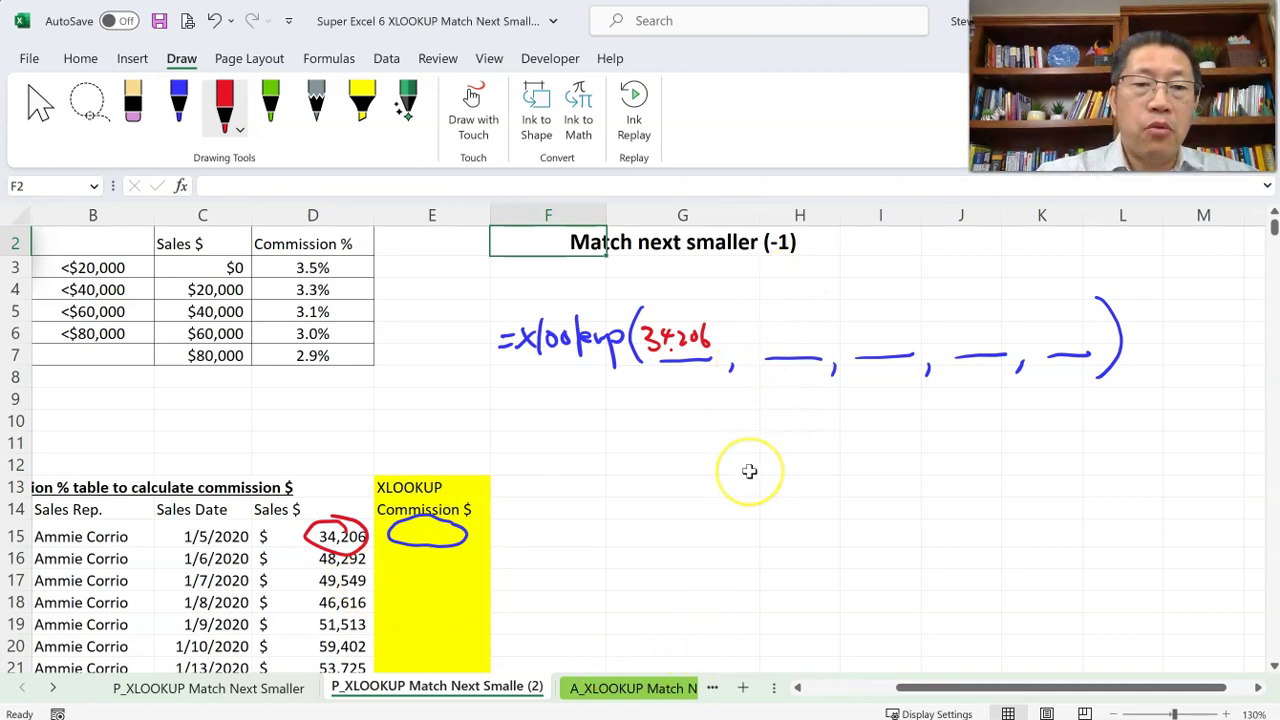
mouse_move(770, 346)
mouse_down()
mouse_move(769, 298)
mouse_move(806, 345)
mouse_up()
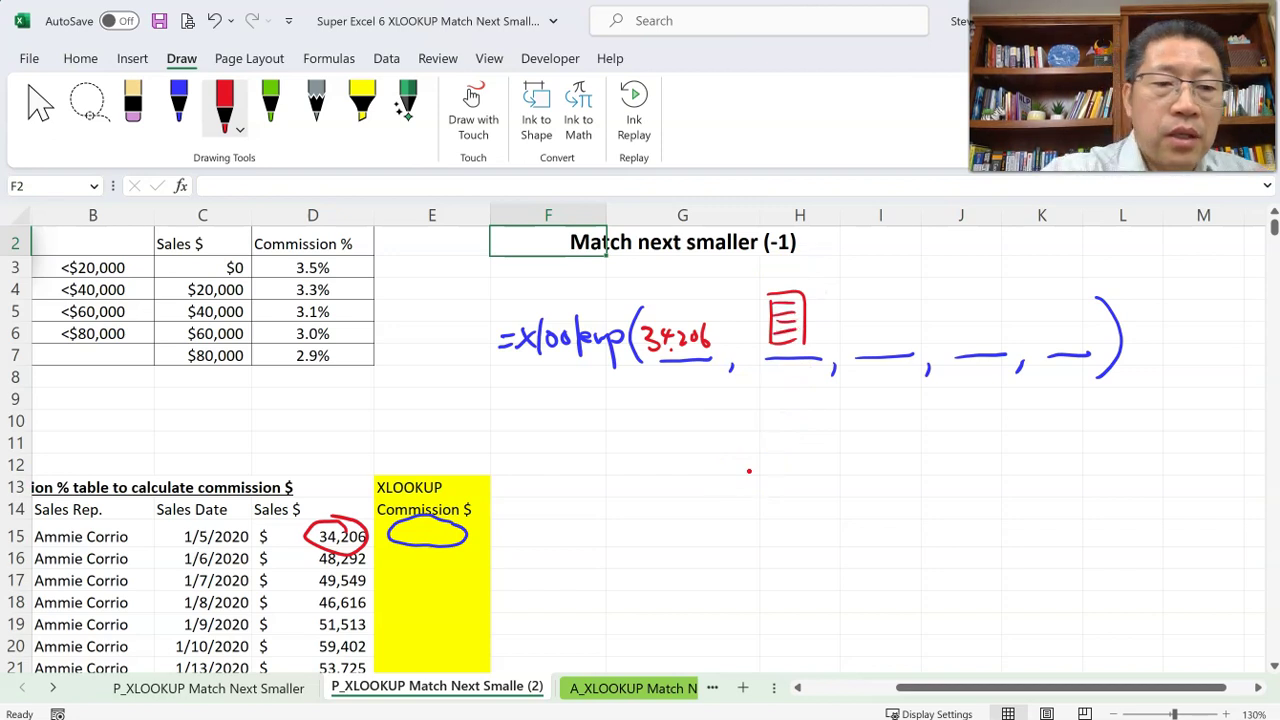
mouse_move(172, 258)
mouse_down()
mouse_move(250, 262)
mouse_move(246, 356)
mouse_move(164, 362)
mouse_move(246, 348)
mouse_up()
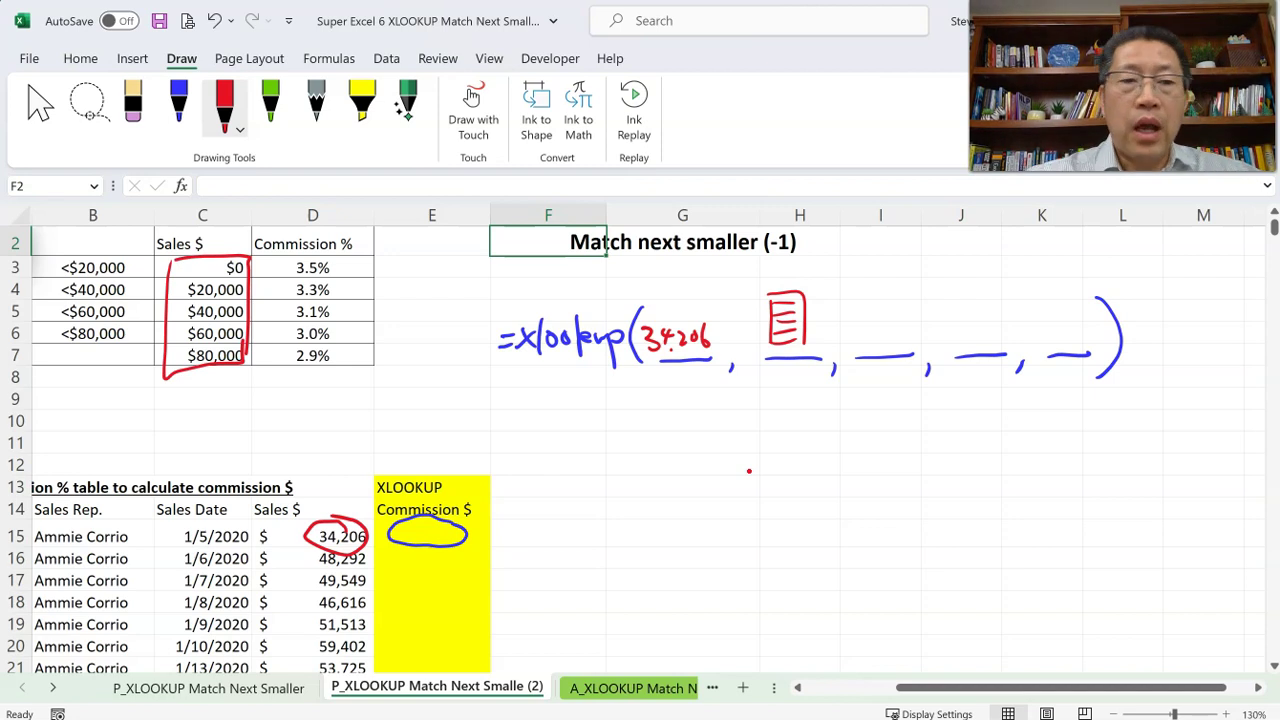
Step: In green ink, box Commission % D3:D7 with a list symbol and erase the fourth blank
click(270, 100)
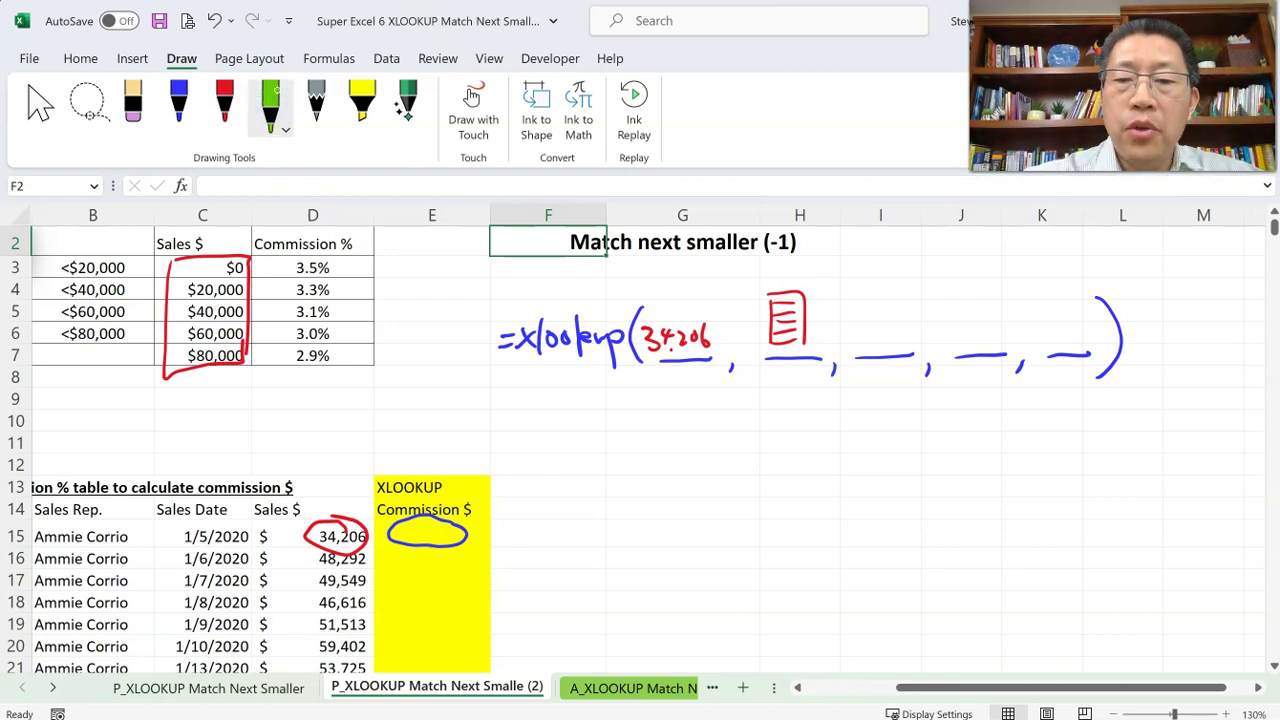
mouse_move(860, 293)
mouse_down()
mouse_move(861, 350)
mouse_move(894, 294)
mouse_move(895, 348)
mouse_move(890, 333)
mouse_up()
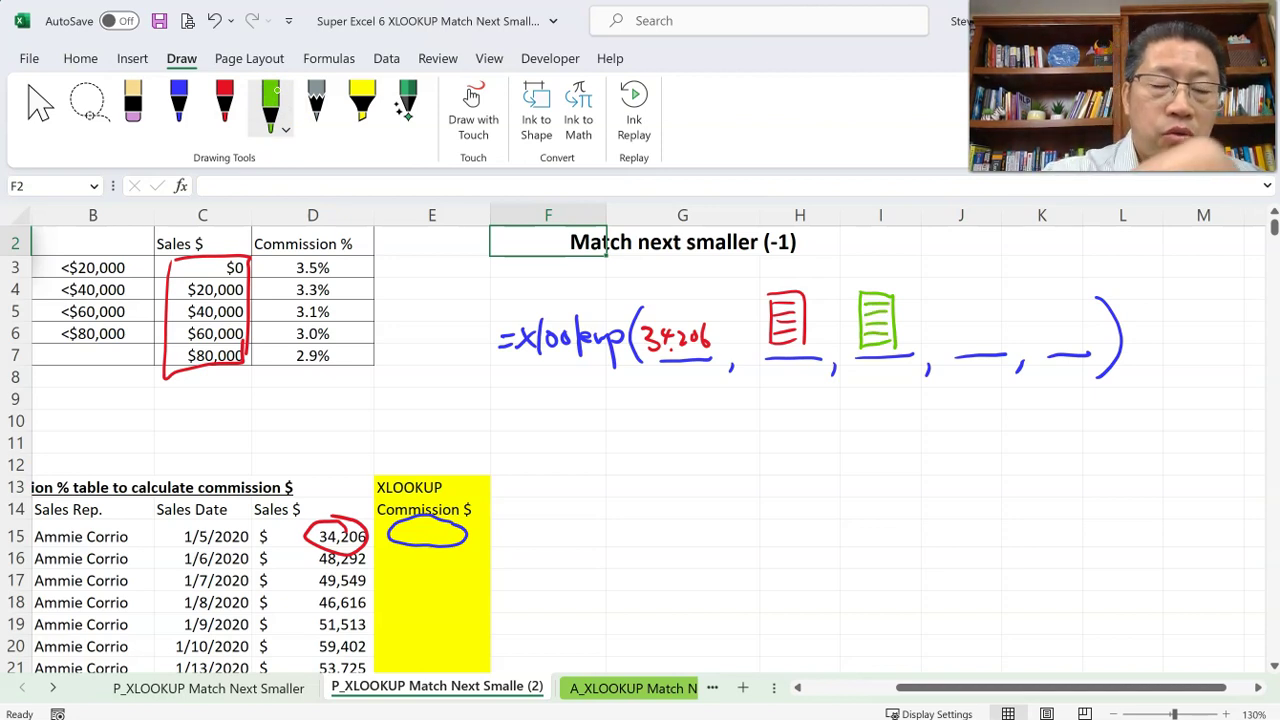
mouse_move(280, 256)
mouse_down()
mouse_move(348, 258)
mouse_move(354, 370)
mouse_up()
mouse_move(276, 260)
mouse_down()
mouse_move(276, 372)
mouse_move(354, 375)
mouse_up()
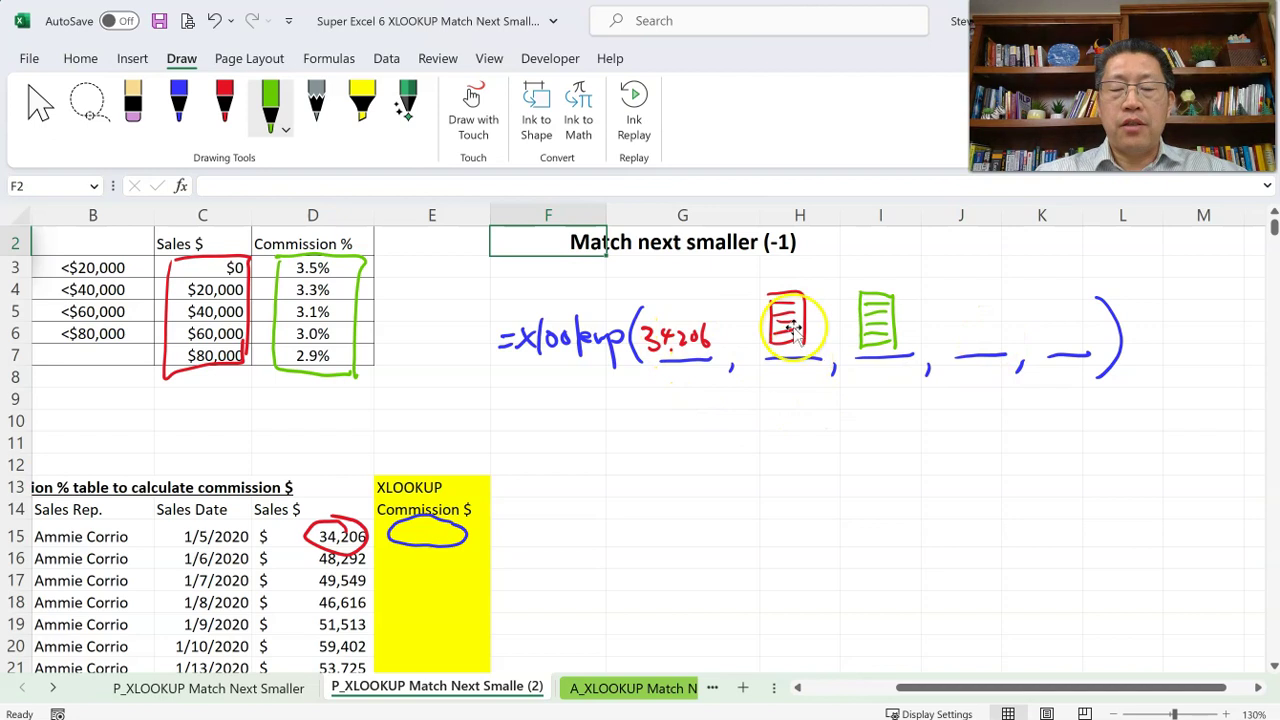
click(980, 366)
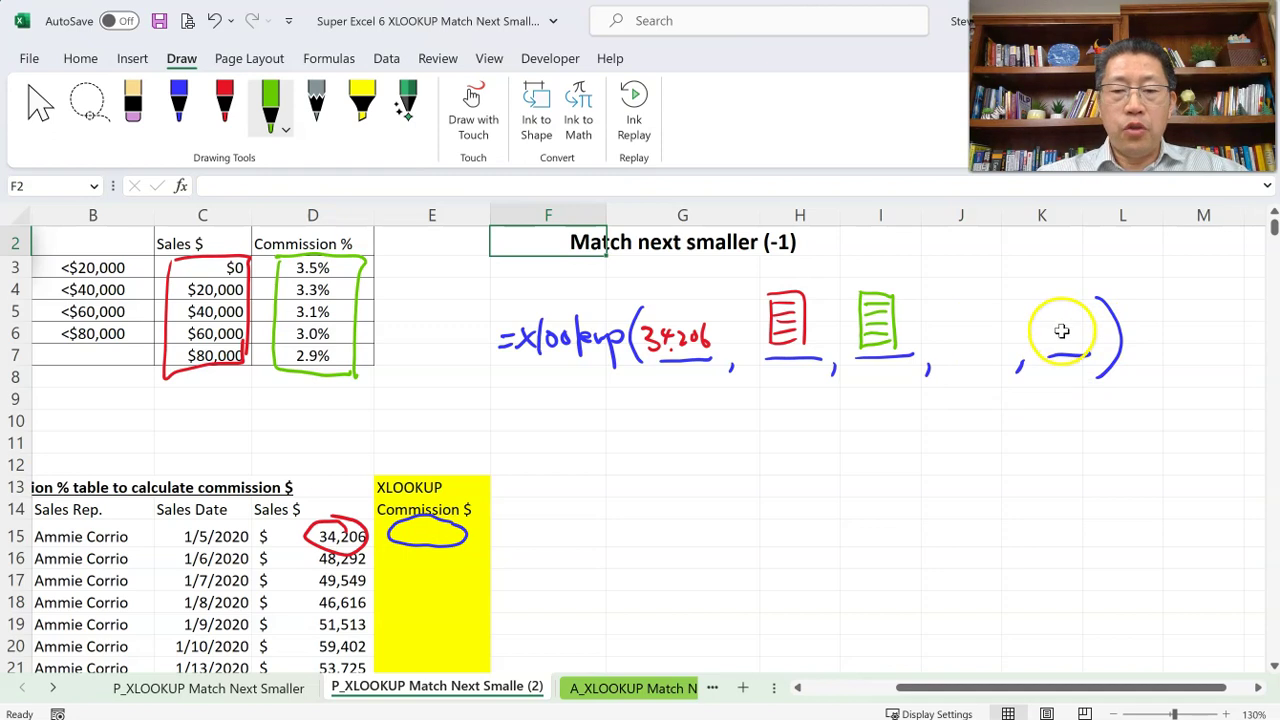
Step: Jot red match-mode notes, including exact match and Wildcard Character Match, beside the last blank
click(224, 95)
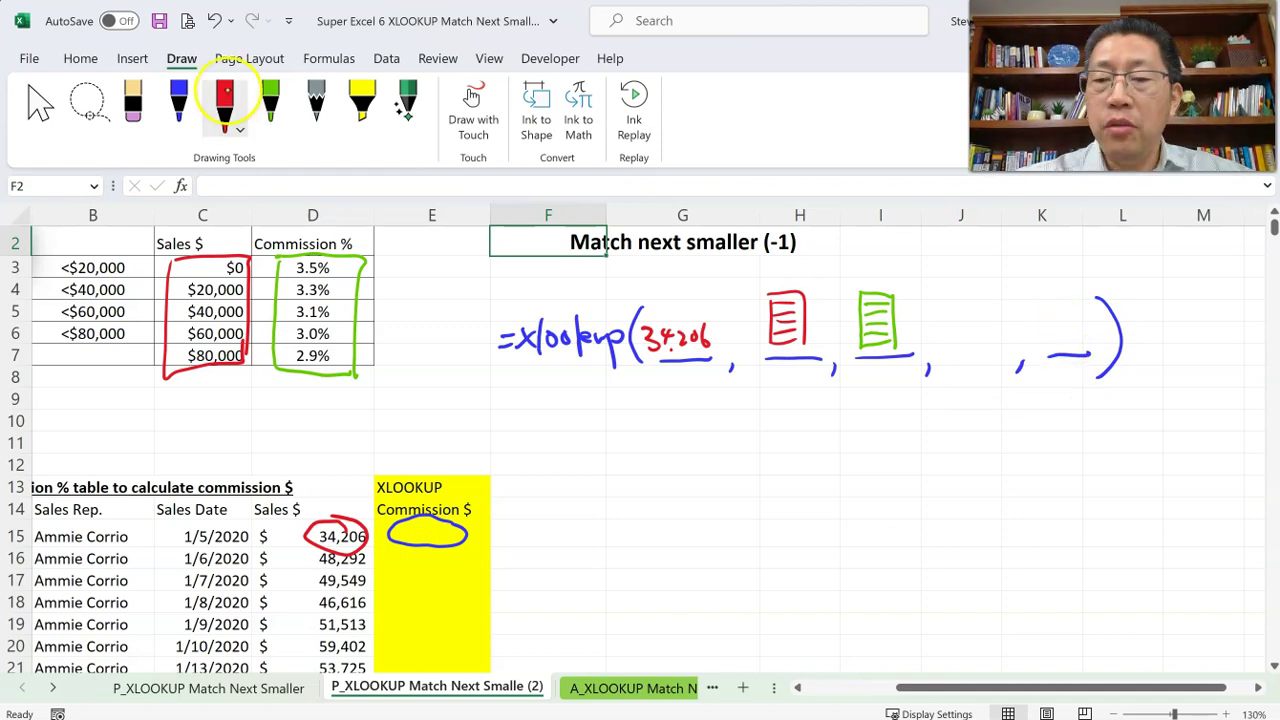
drag(1065, 282, 1052, 292)
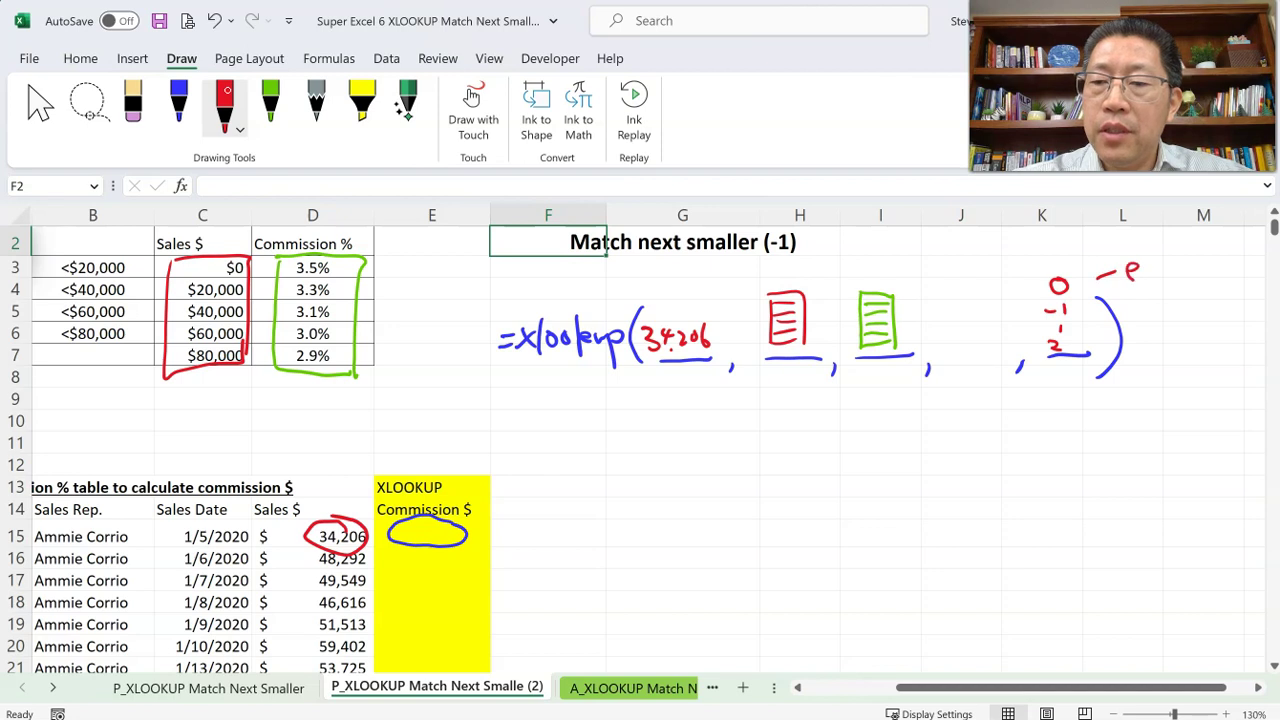
drag(1158, 270, 1184, 262)
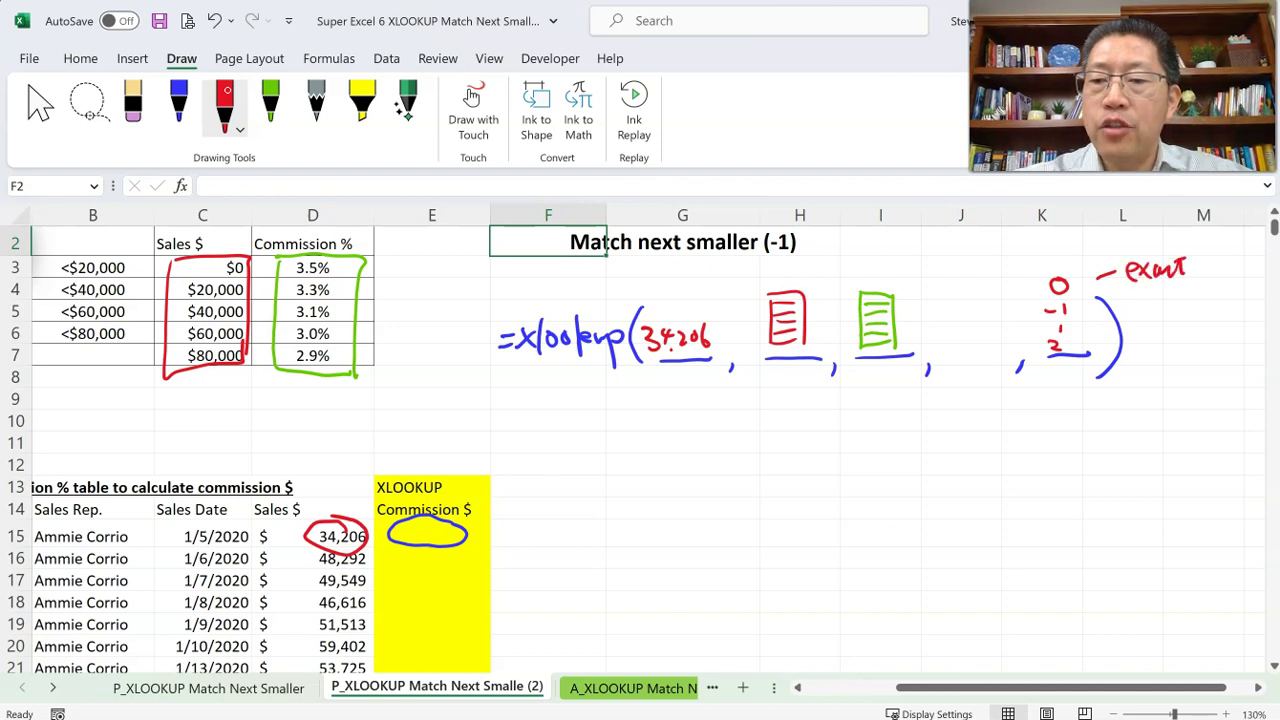
drag(1070, 346, 1092, 386)
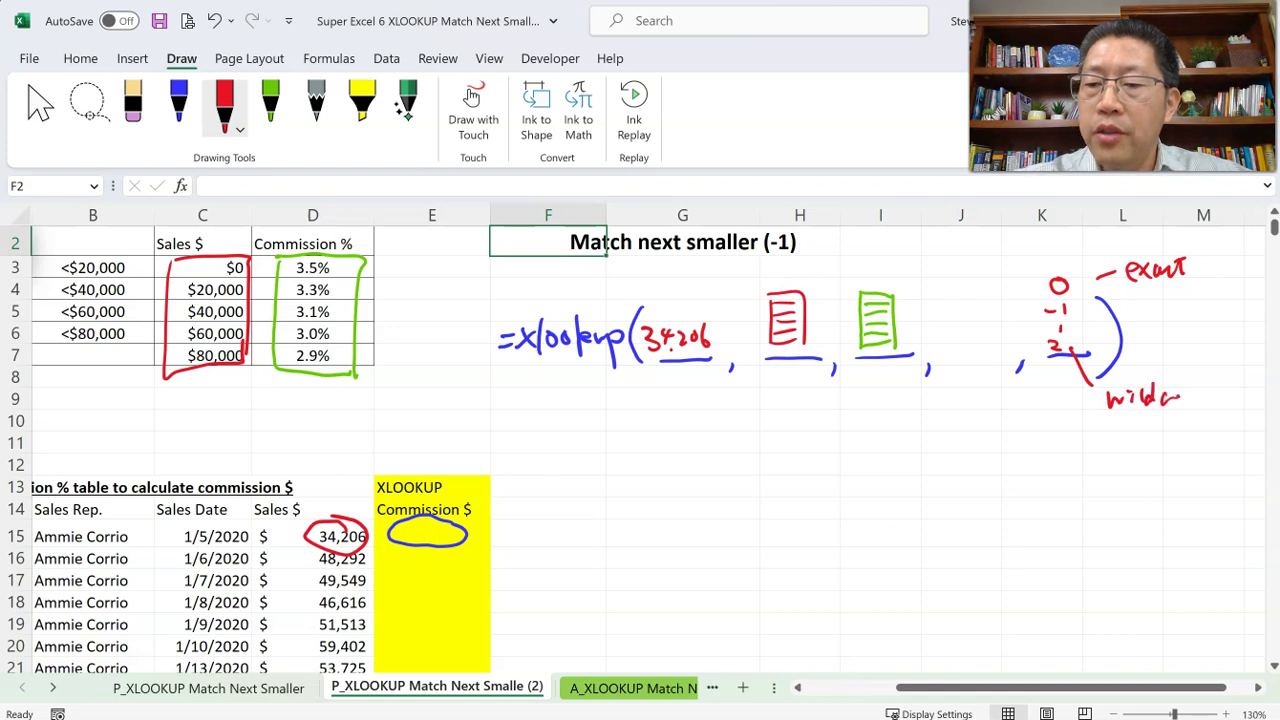
drag(1122, 424, 1112, 442)
drag(1132, 420, 1148, 442)
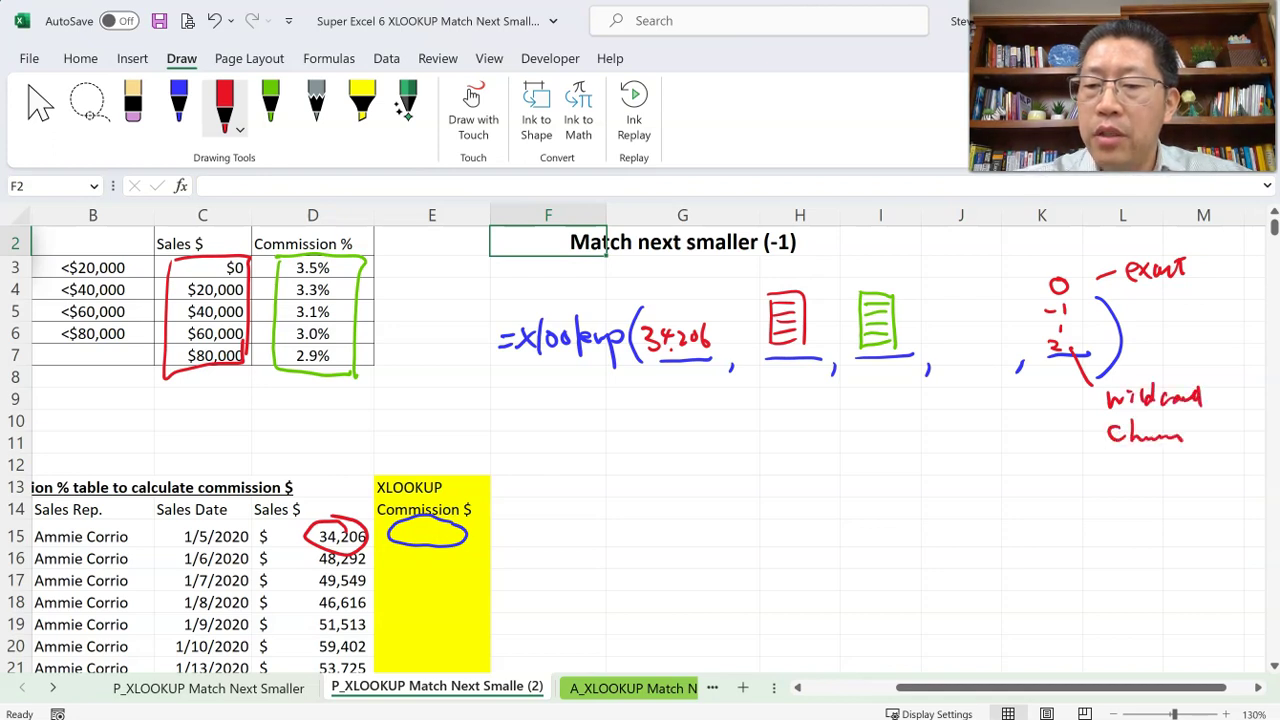
drag(1136, 466, 1160, 472)
drag(1166, 464, 1184, 470)
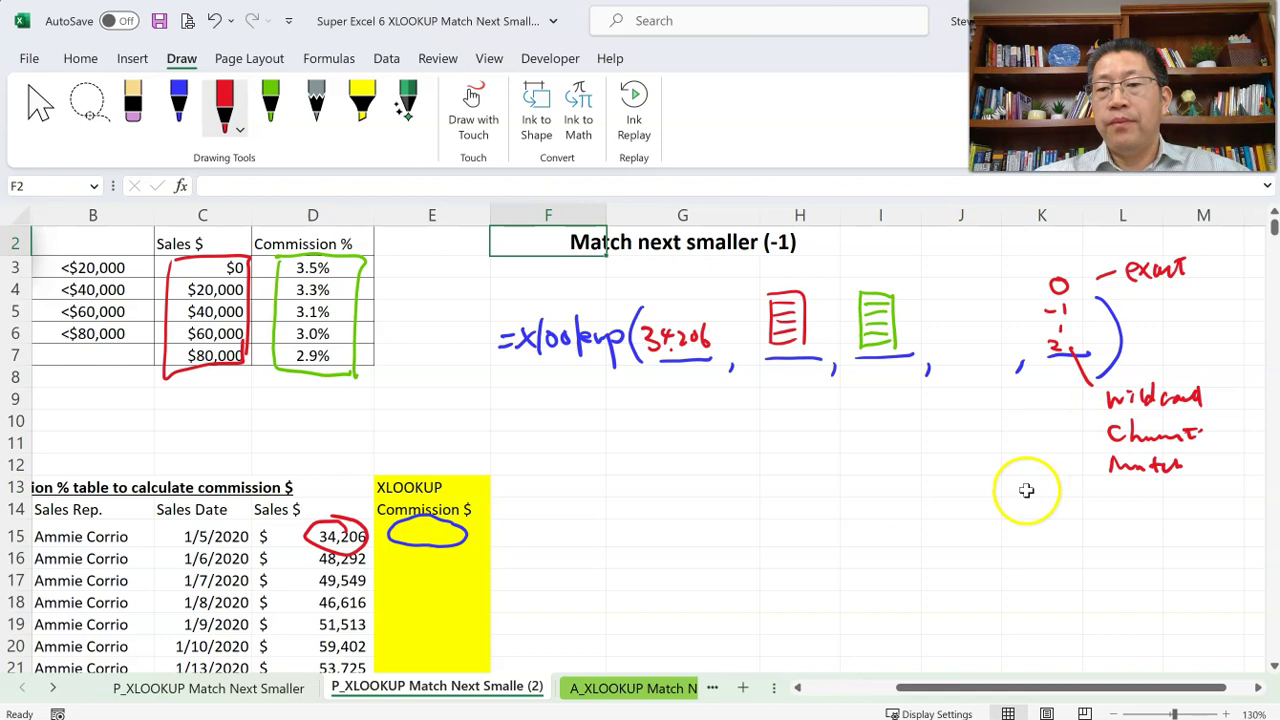
Step: Undo the match-mode notes and stray marks, leaving -1 in the last blank
key(ctrl+z)
key(ctrl+z)
key(ctrl+z)
key(ctrl+z)
key(ctrl+z)
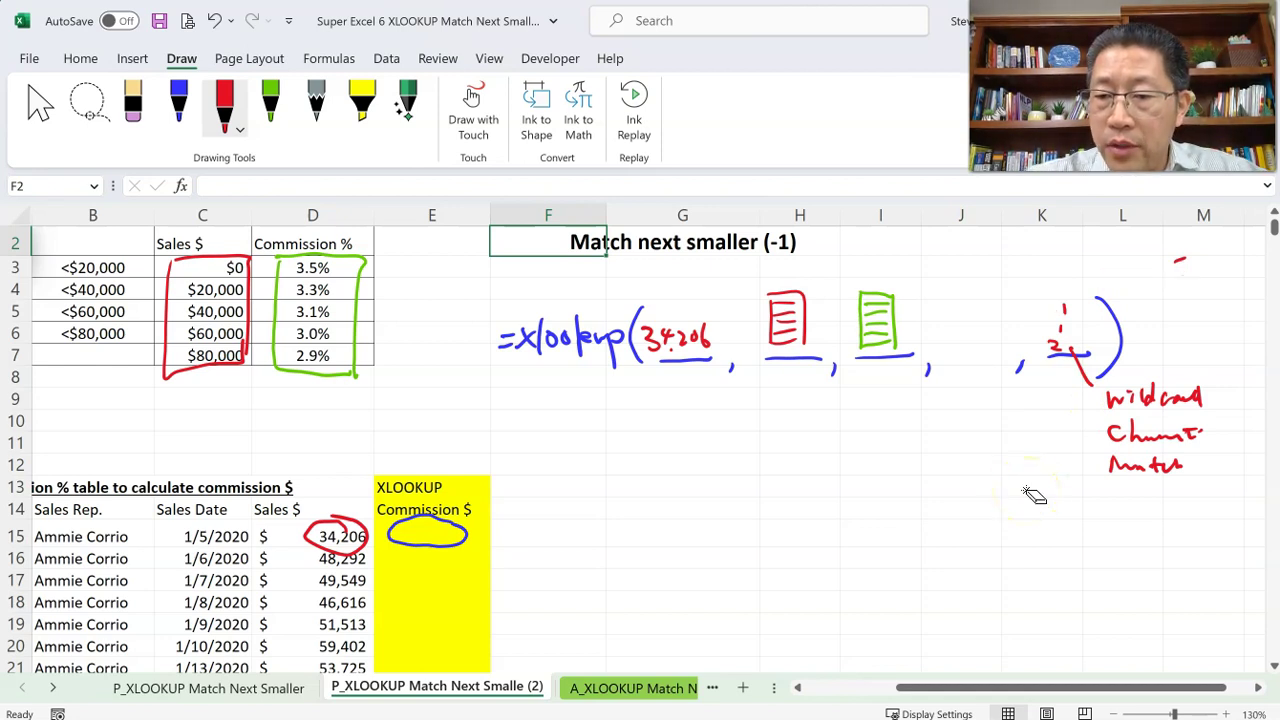
key(ctrl+z)
key(ctrl+z)
key(ctrl+z)
key(ctrl+z)
key(ctrl+z)
key(ctrl+z)
key(ctrl+z)
key(ctrl+z)
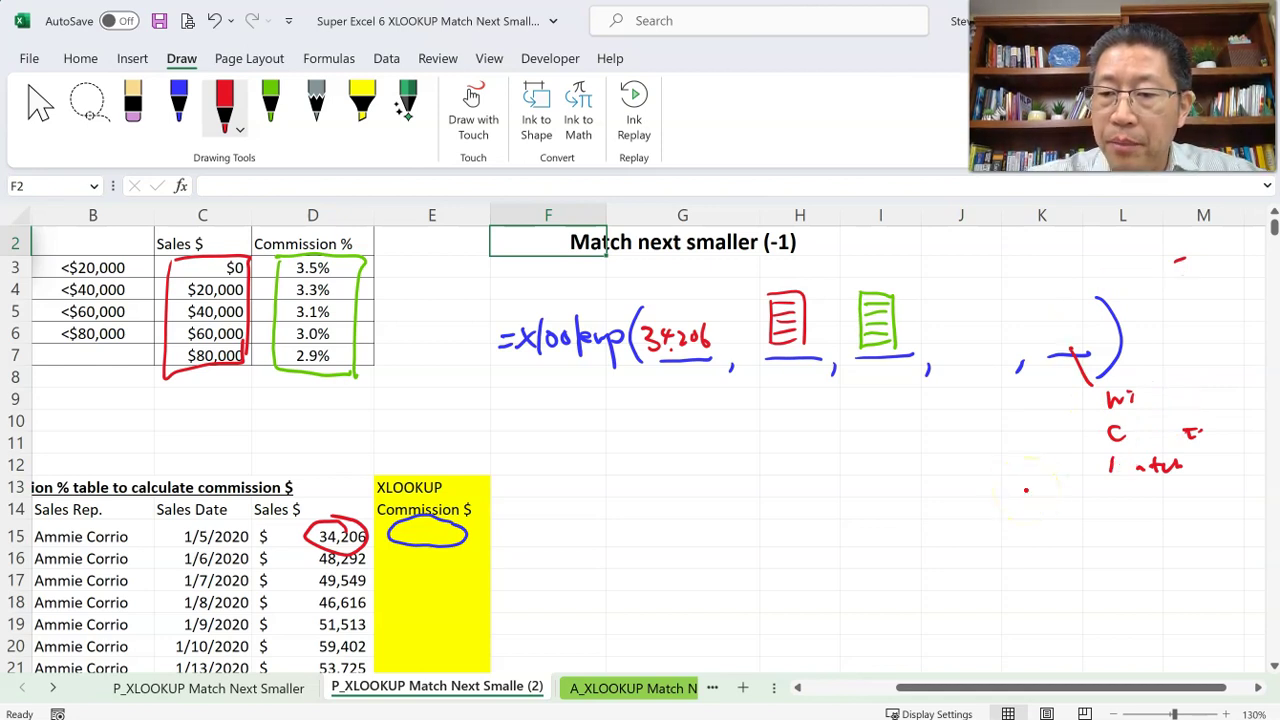
key(ctrl+z)
key(ctrl+z)
key(ctrl+z)
key(ctrl+z)
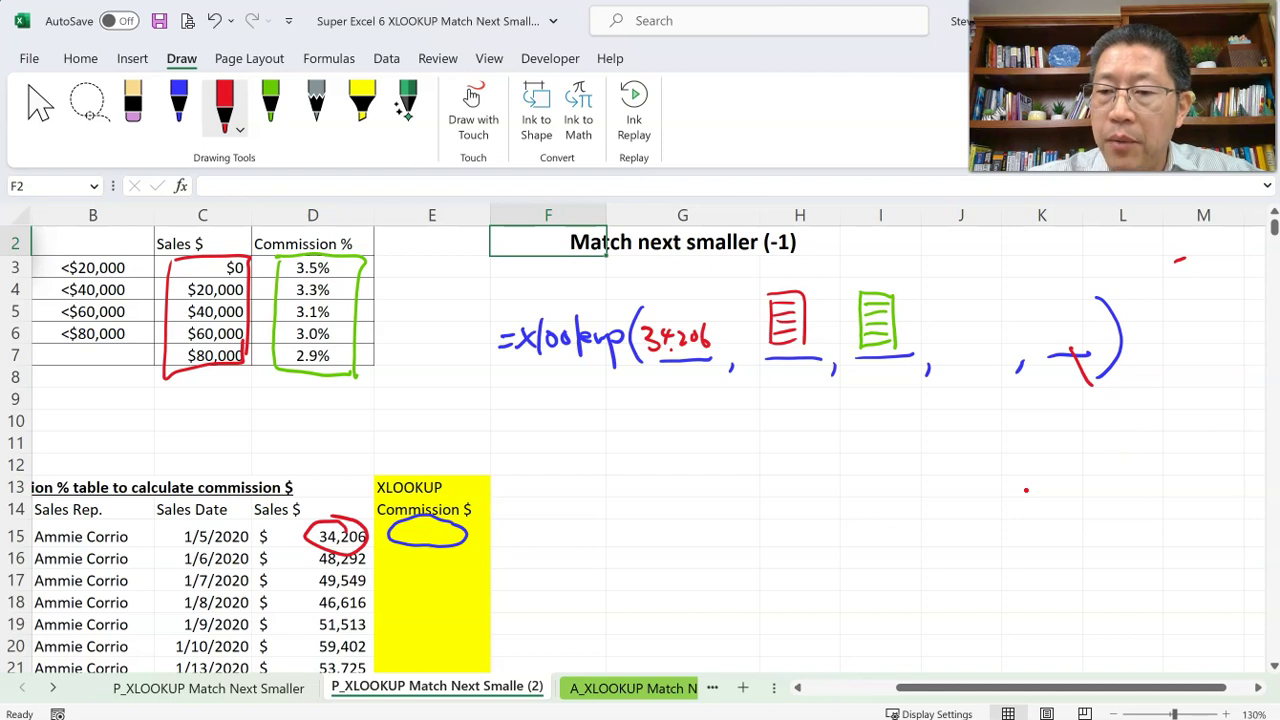
key(ctrl+z)
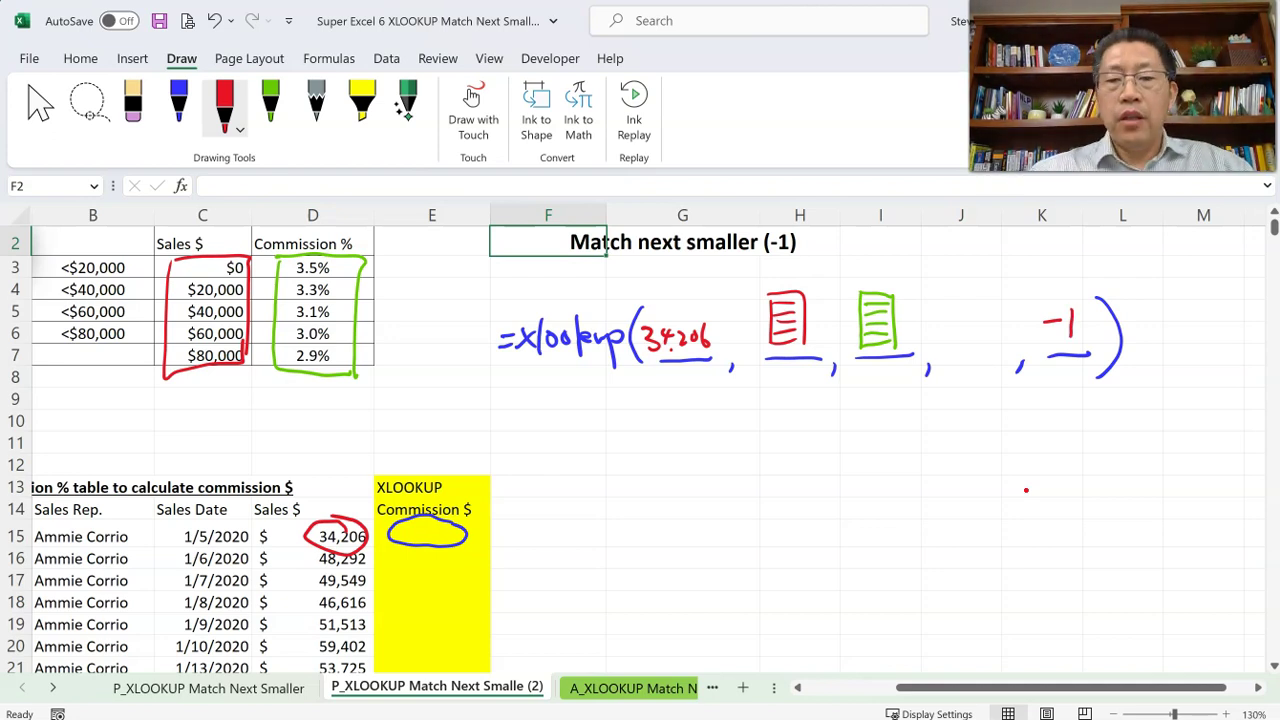
scroll(1026, 490, up, 1)
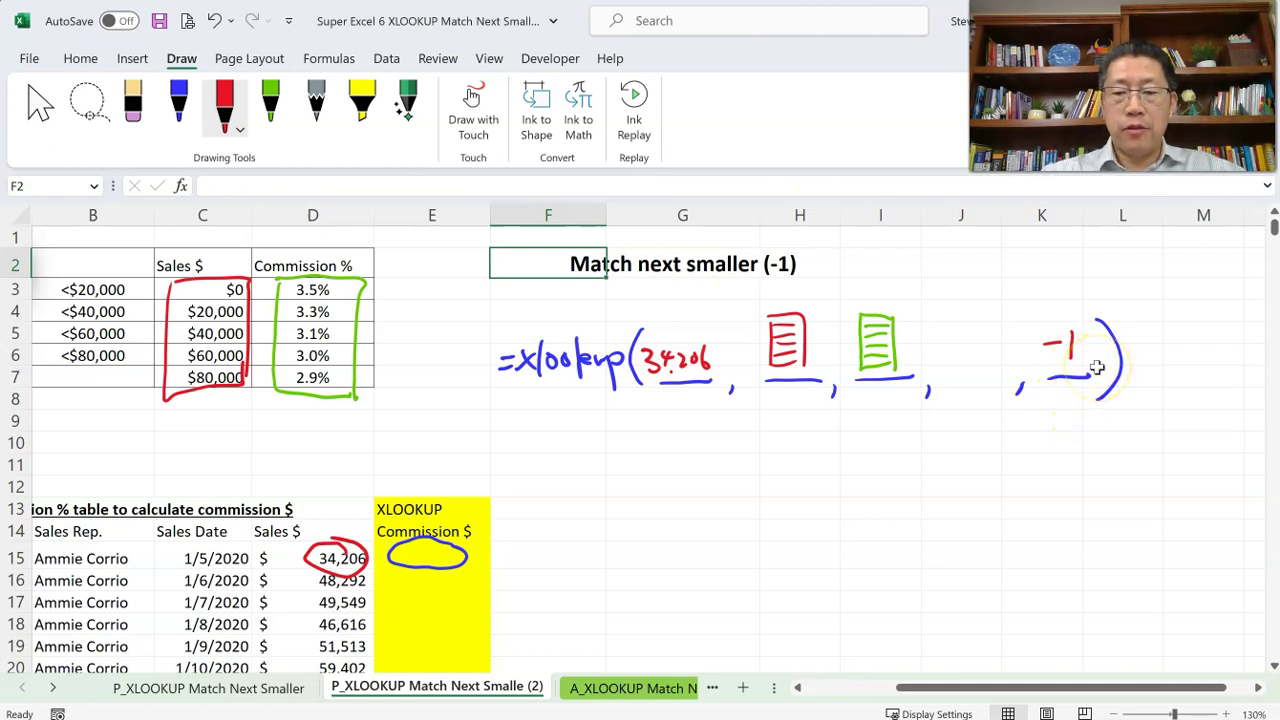
Step: Handwrite 'Exactly' and 'Next smaller item' in red under the formula to explain -1
click(1083, 364)
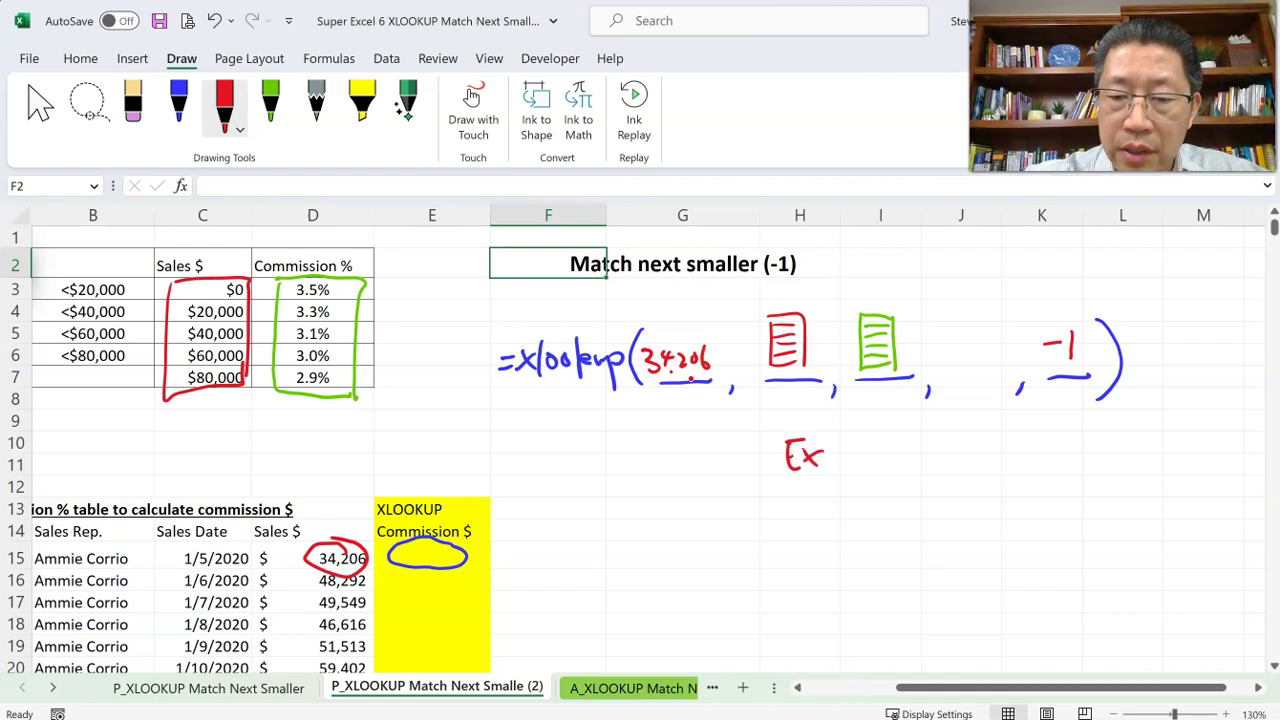
drag(822, 456, 874, 464)
drag(880, 450, 892, 484)
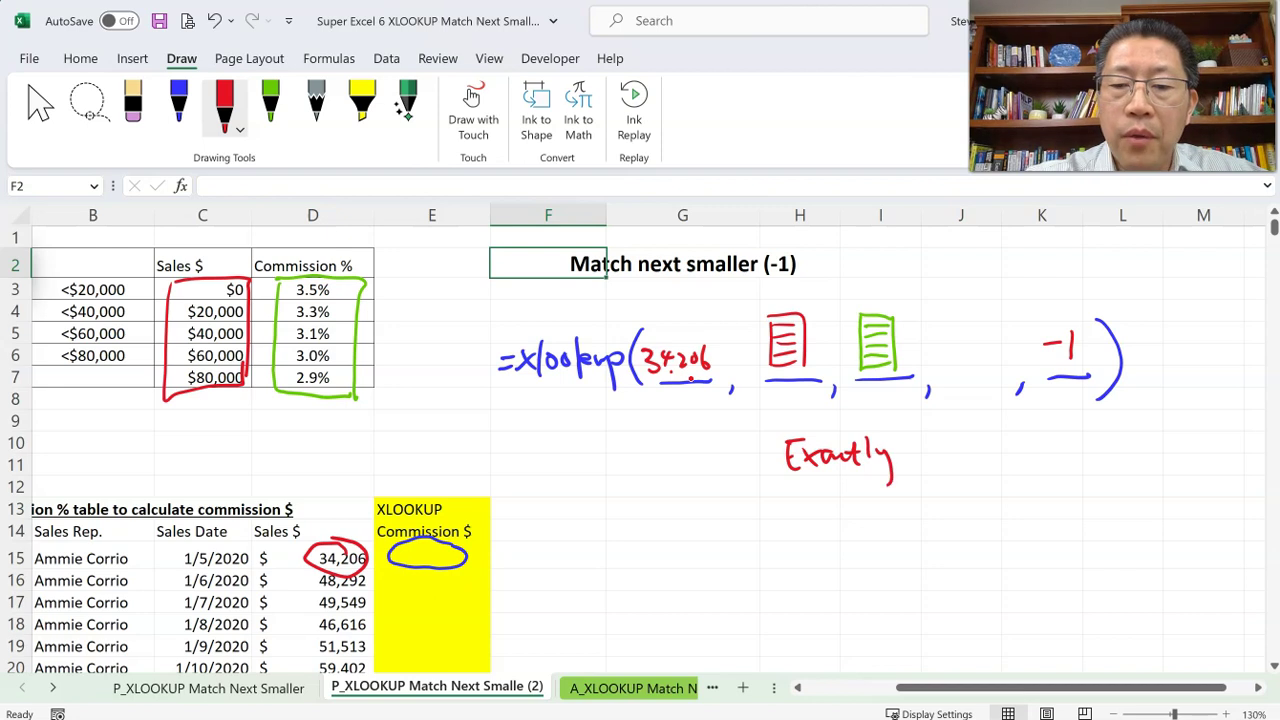
drag(786, 518, 796, 502)
drag(800, 512, 886, 512)
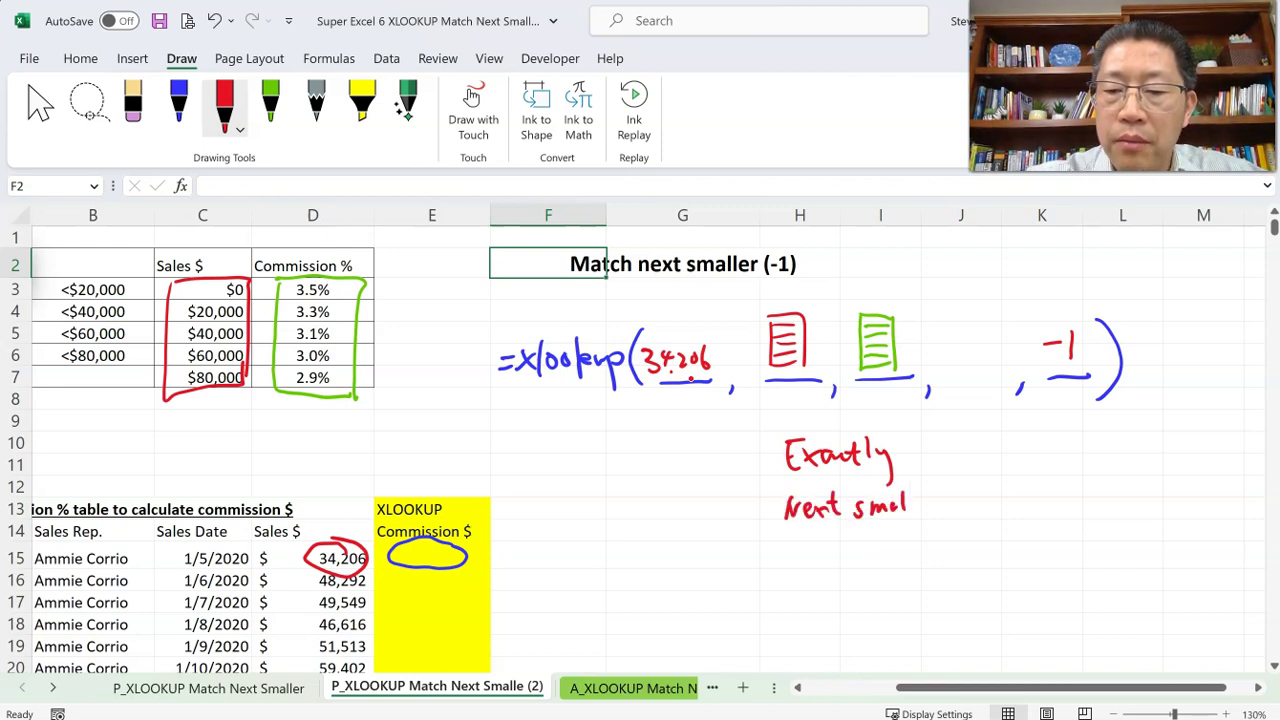
drag(988, 508, 996, 512)
drag(998, 512, 1012, 512)
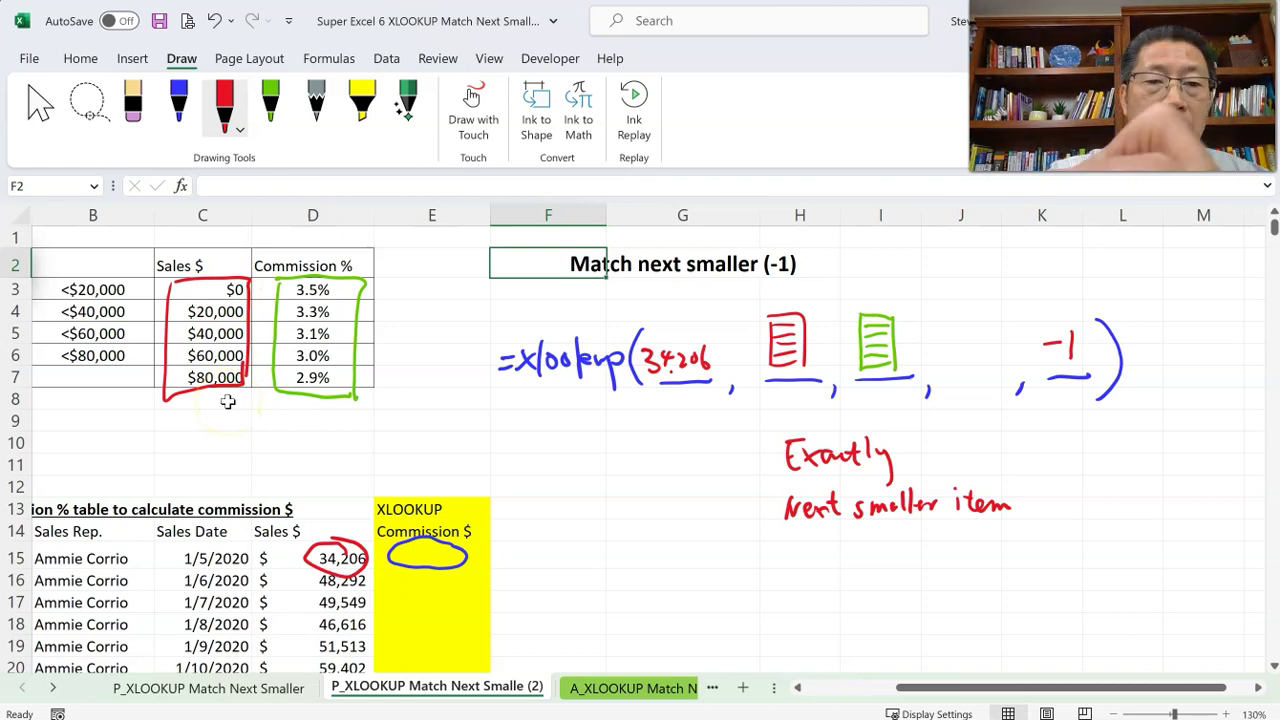
Step: Highlight $20,000 and 3.3% in yellow, then write 39,999 in red under 34,206
click(362, 100)
drag(182, 312, 244, 312)
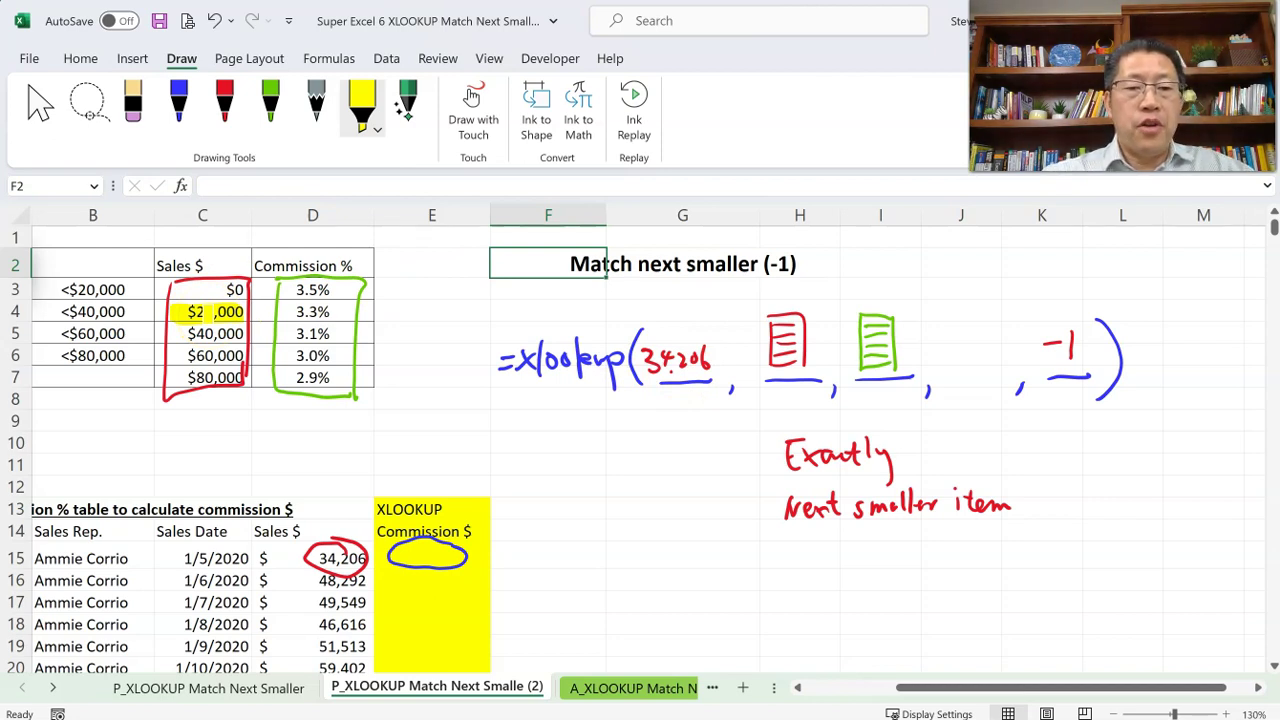
drag(290, 312, 336, 312)
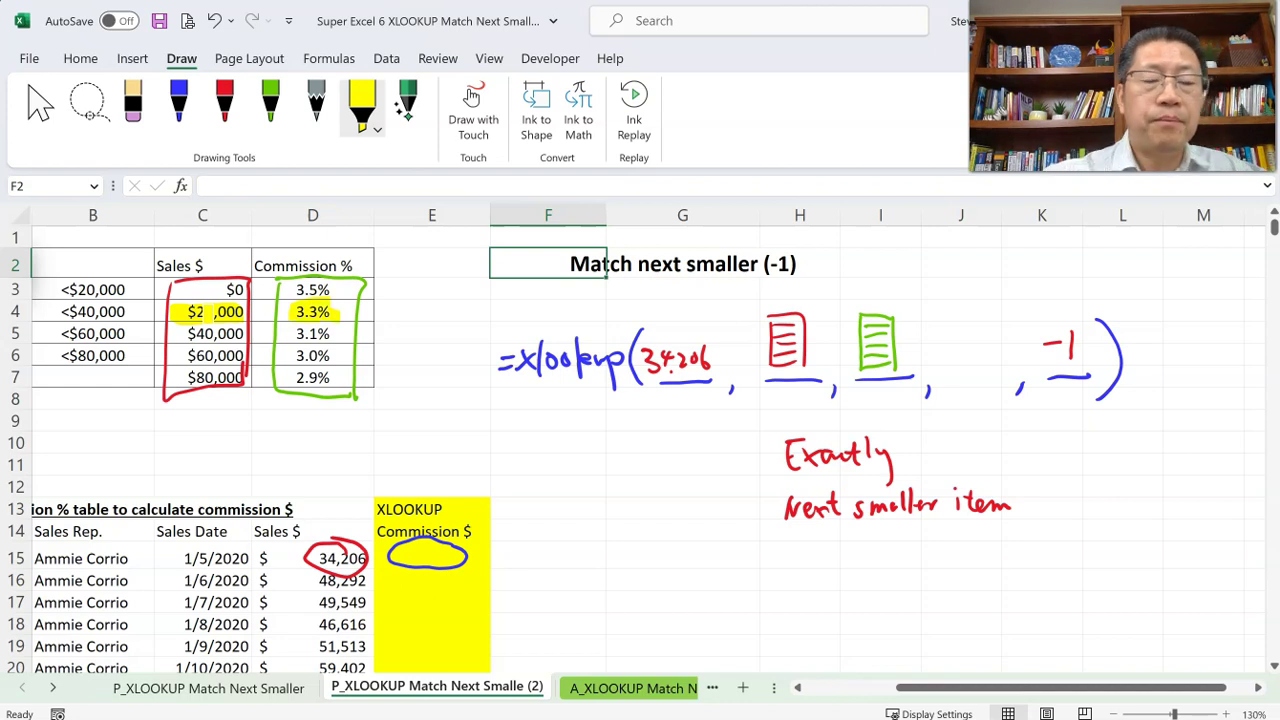
click(283, 712)
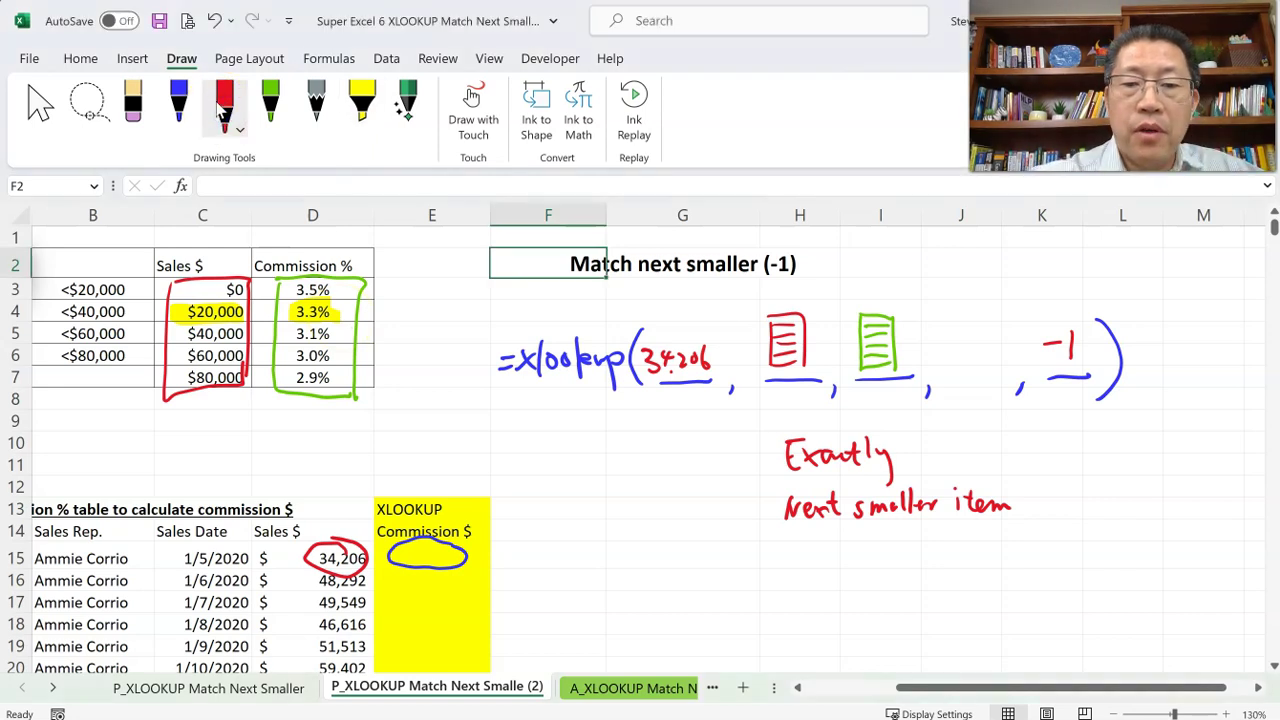
mouse_move(689, 406)
mouse_down()
mouse_move(686, 419)
mouse_move(706, 424)
mouse_up()
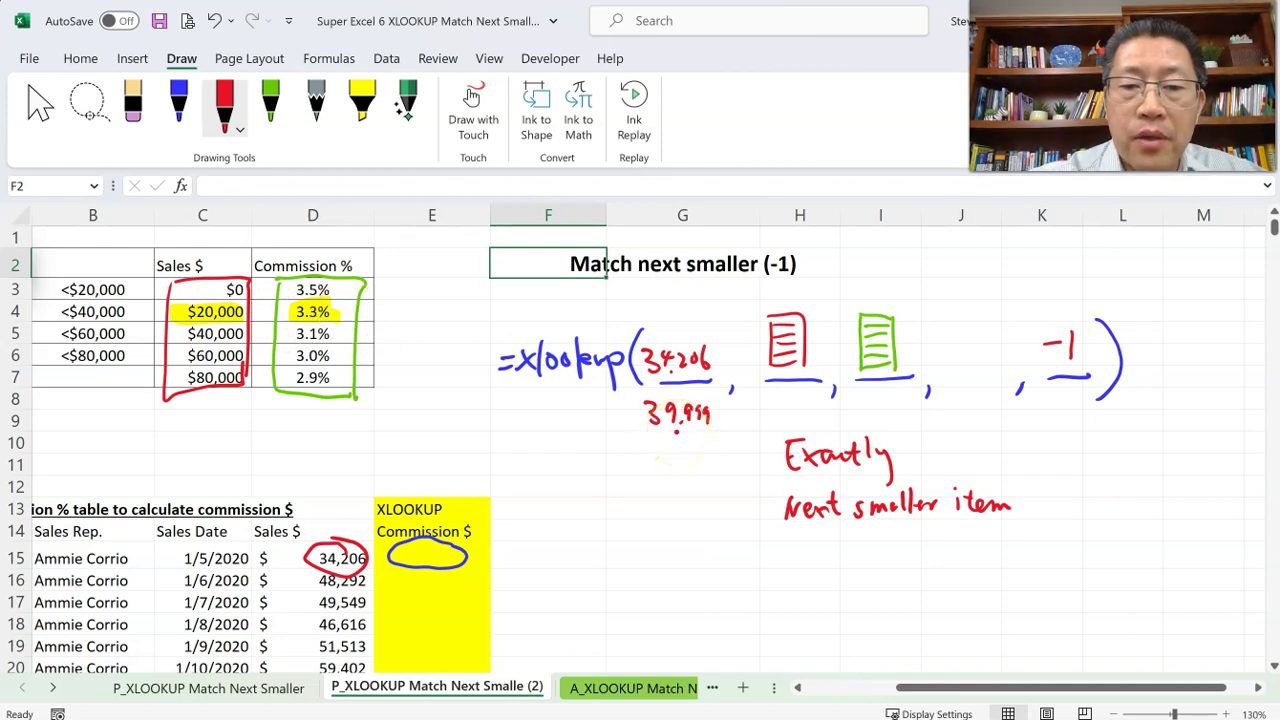
Step: Ink 20,000 above the 34,206 sample, re-highlight the 3.3% rate, and return to the P_XLOOKUP Match Next Smaller sheet
drag(668, 319, 667, 320)
drag(681, 327, 709, 328)
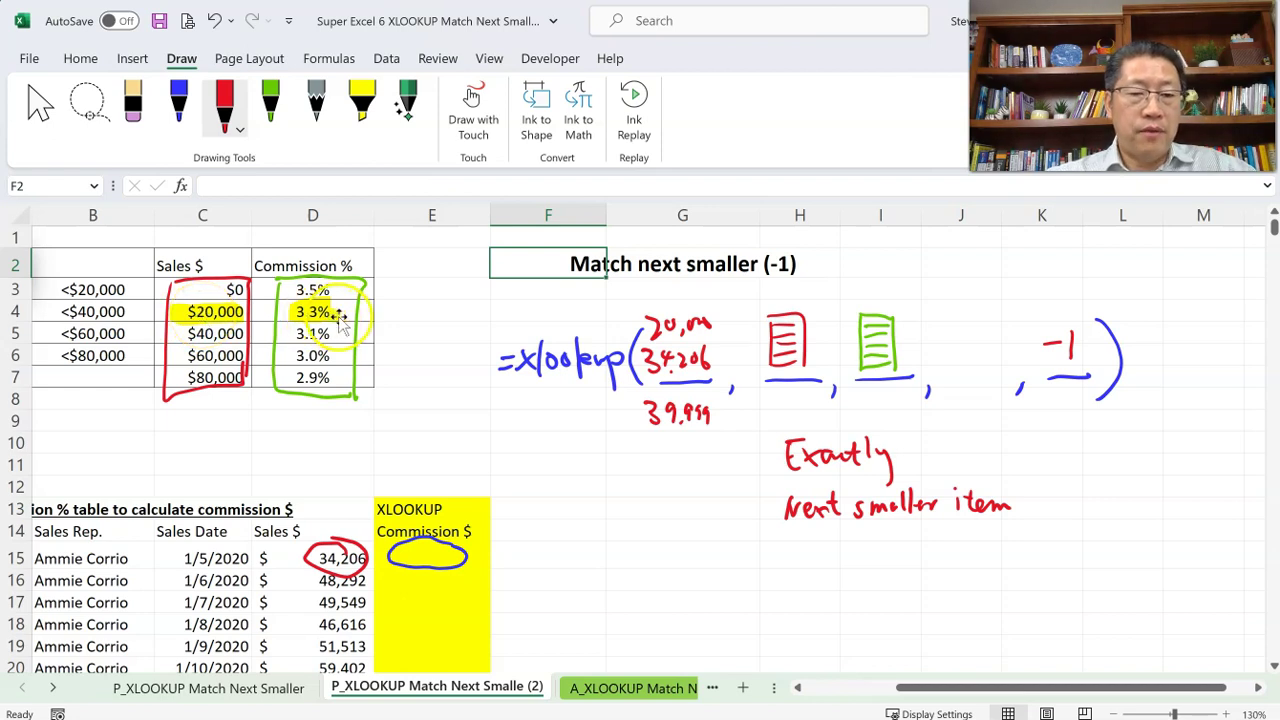
drag(338, 312, 288, 311)
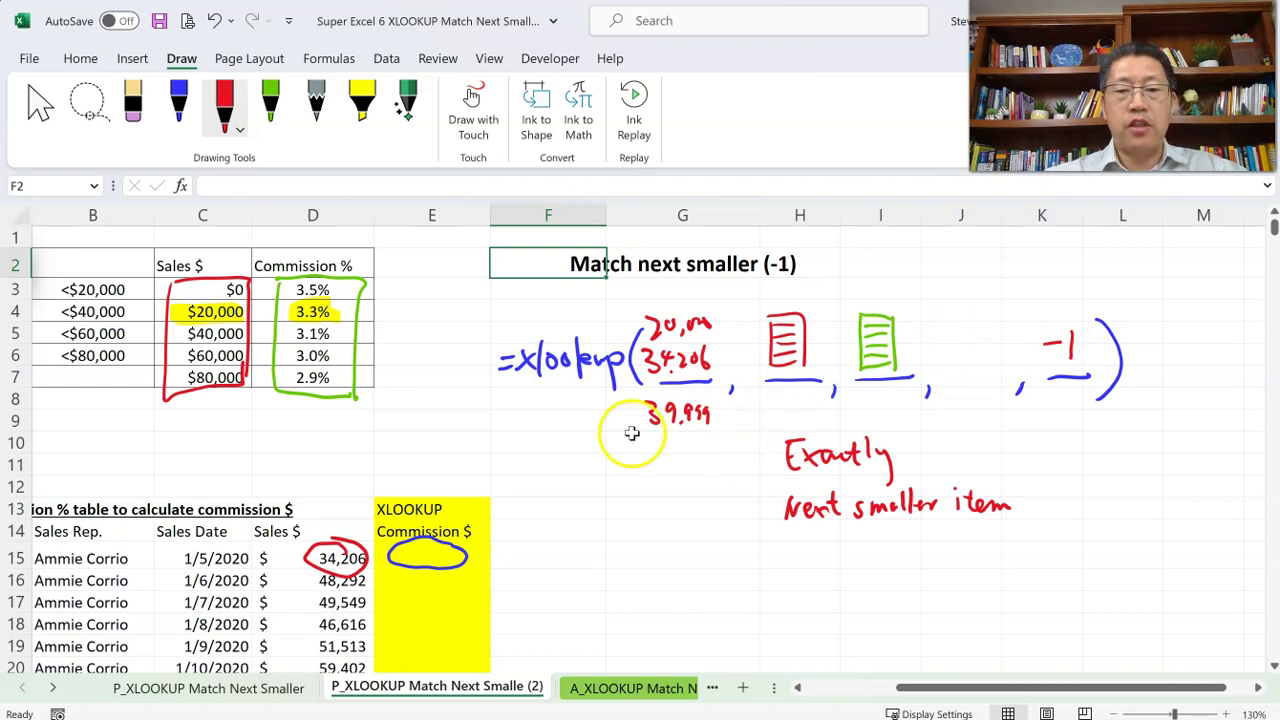
click(548, 417)
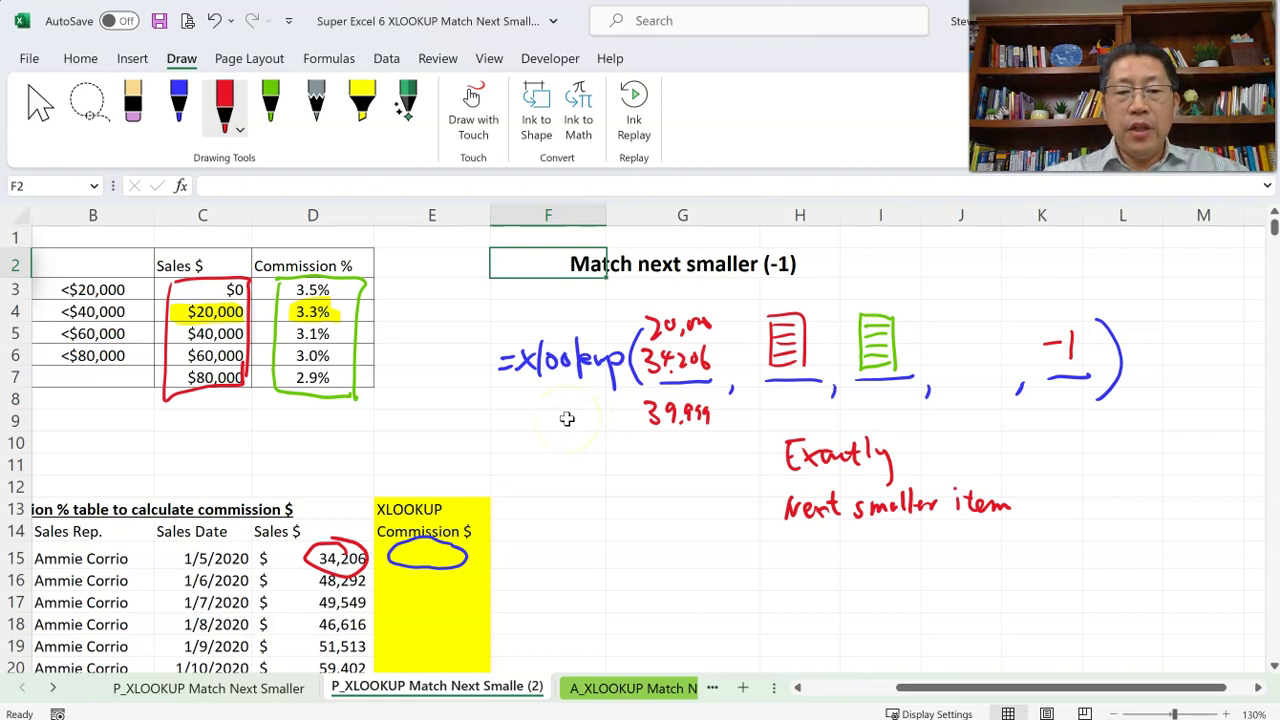
click(265, 688)
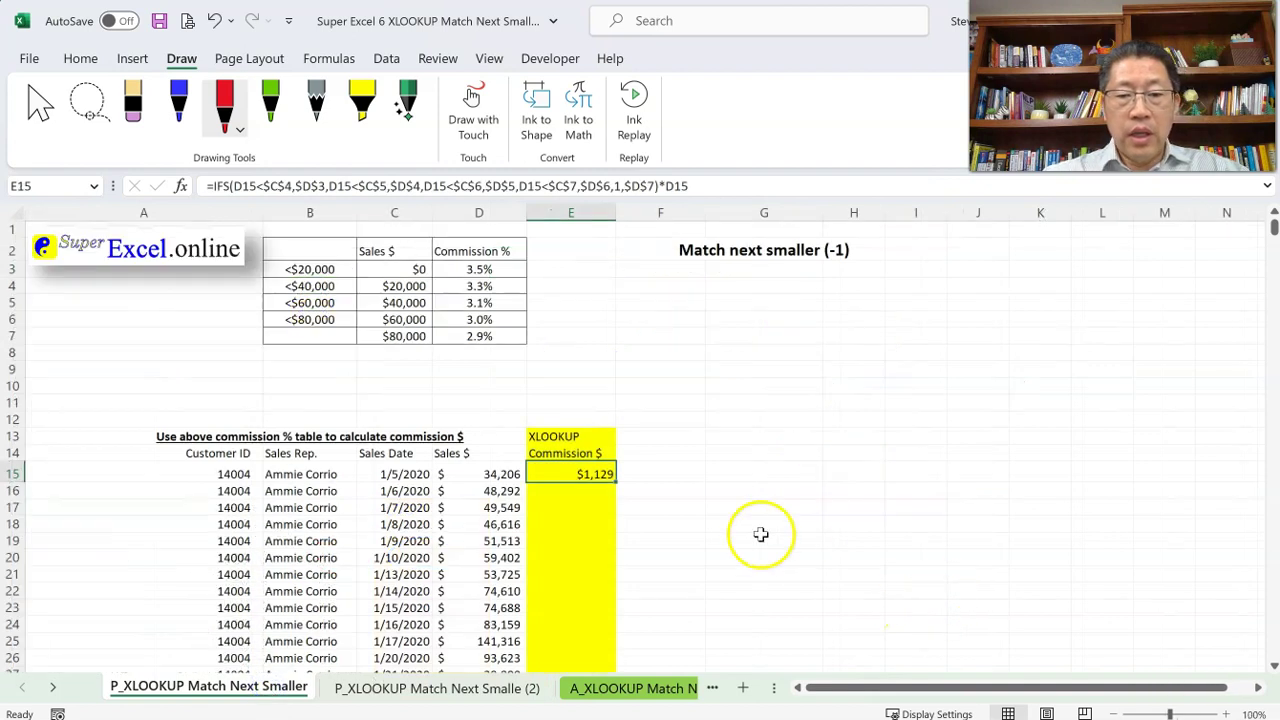
Step: Delete the old IFS commission formula from E15 and shift the view right one column
key(Delete)
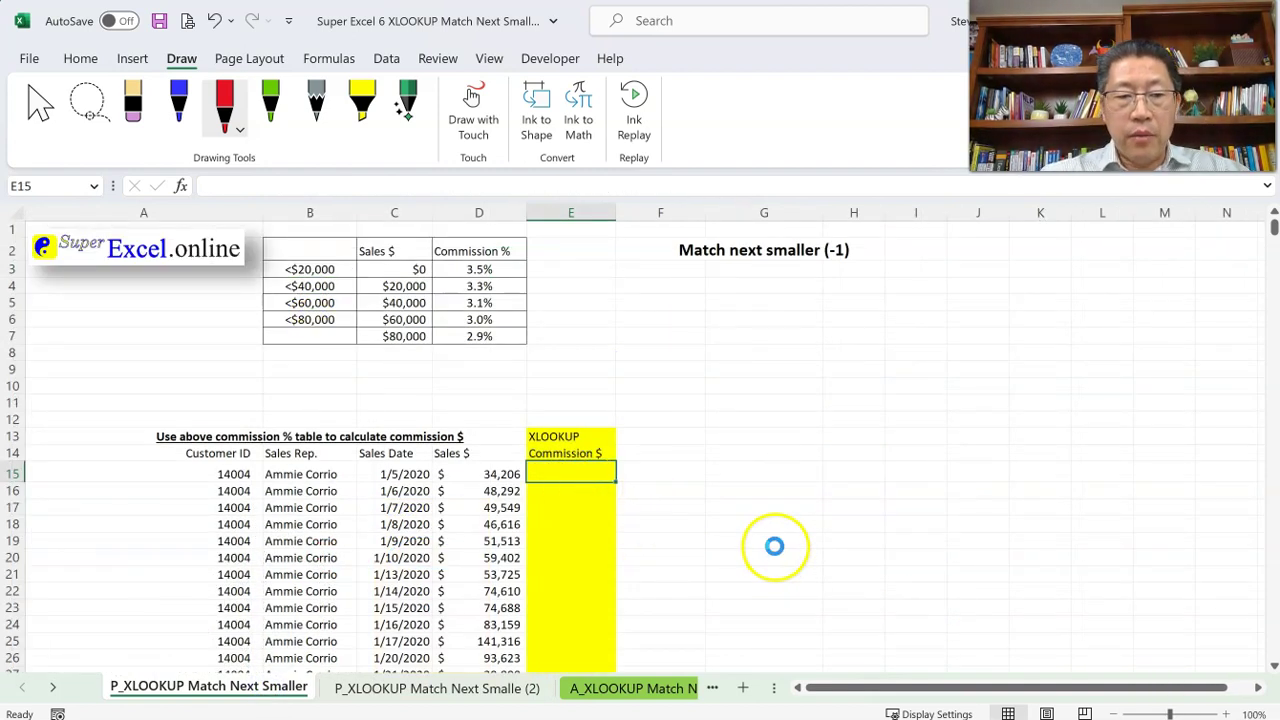
scroll(772, 545, up, 3)
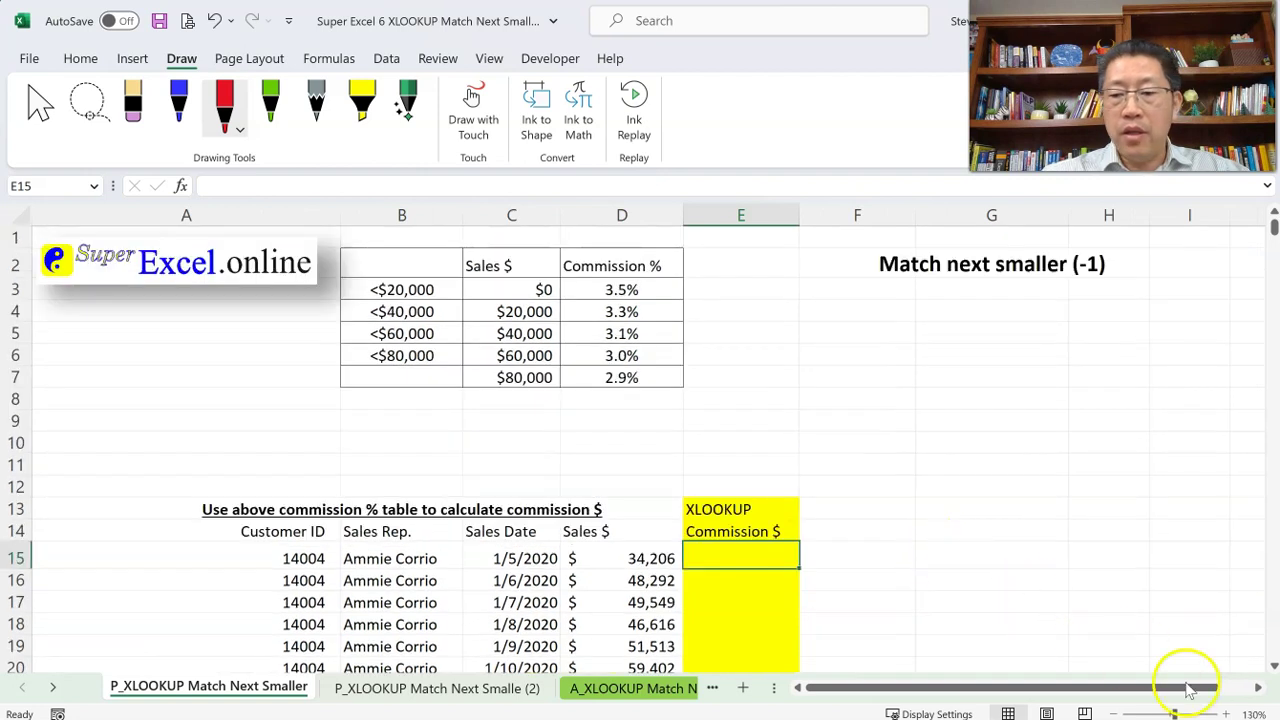
click(1258, 687)
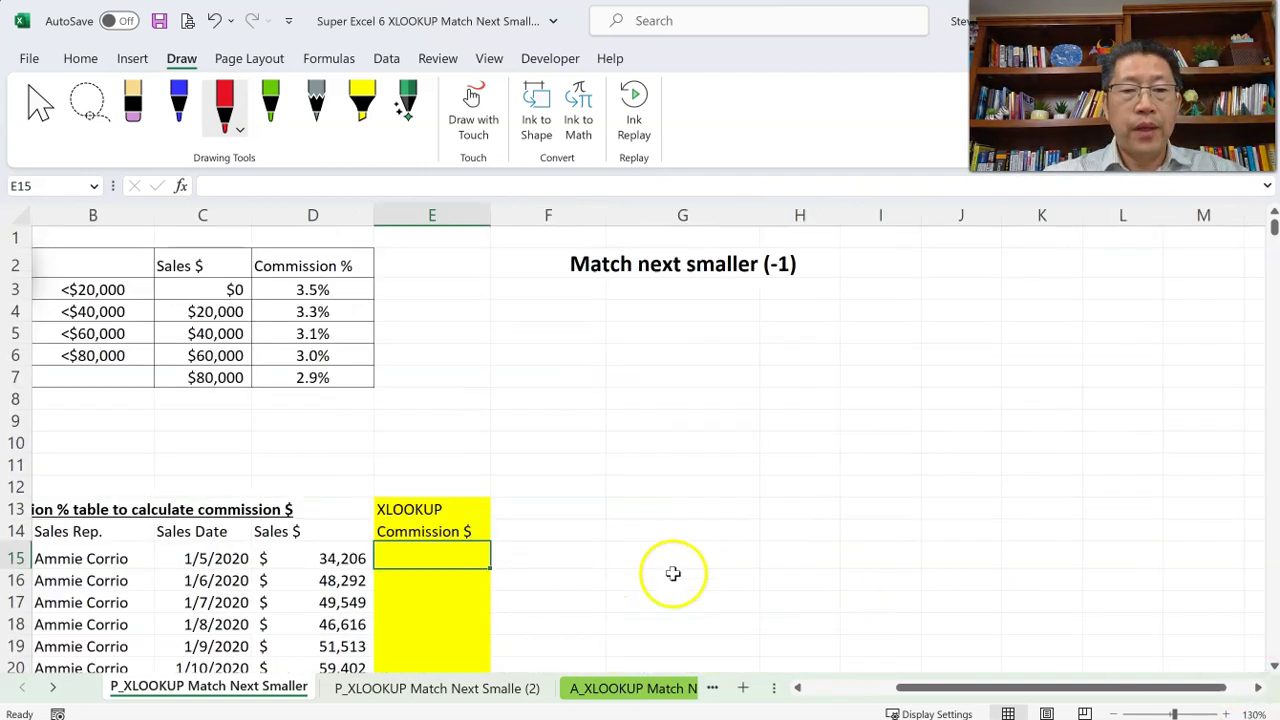
Step: Start an XLOOKUP in E15 using D15 as the lookup value
text(=)
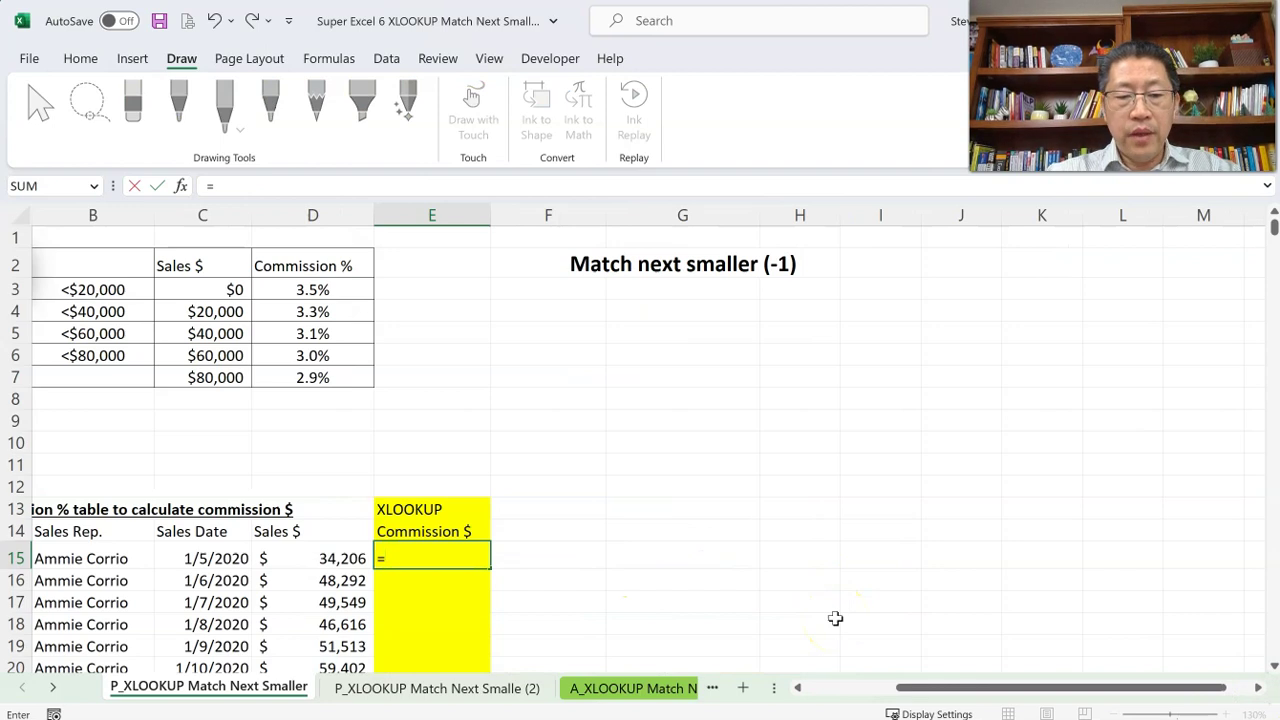
text(xl)
key(Tab)
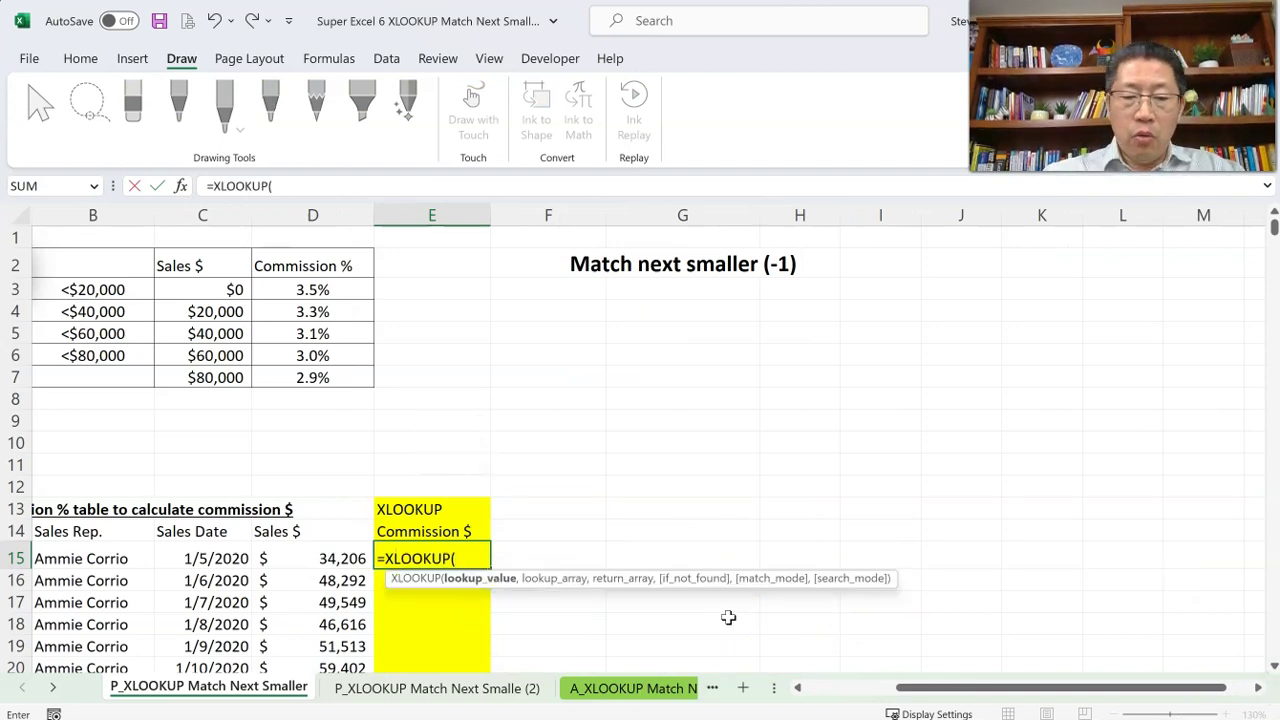
key(Left)
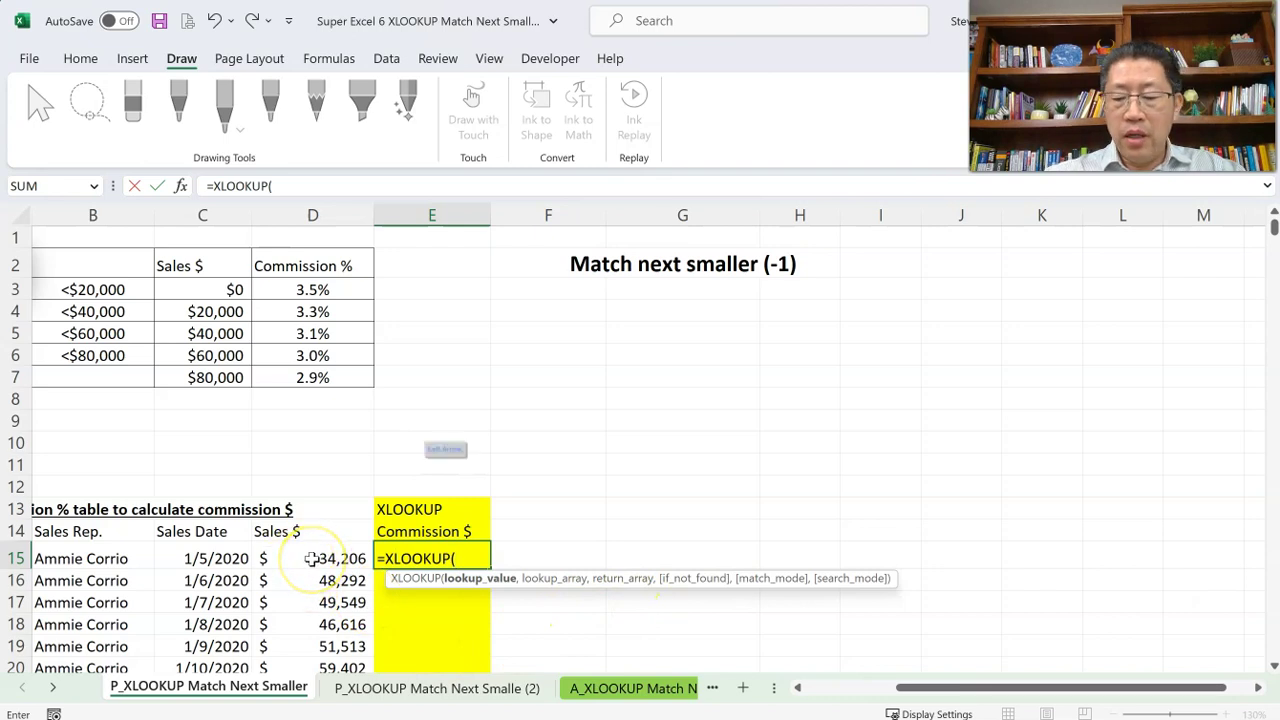
key(Left)
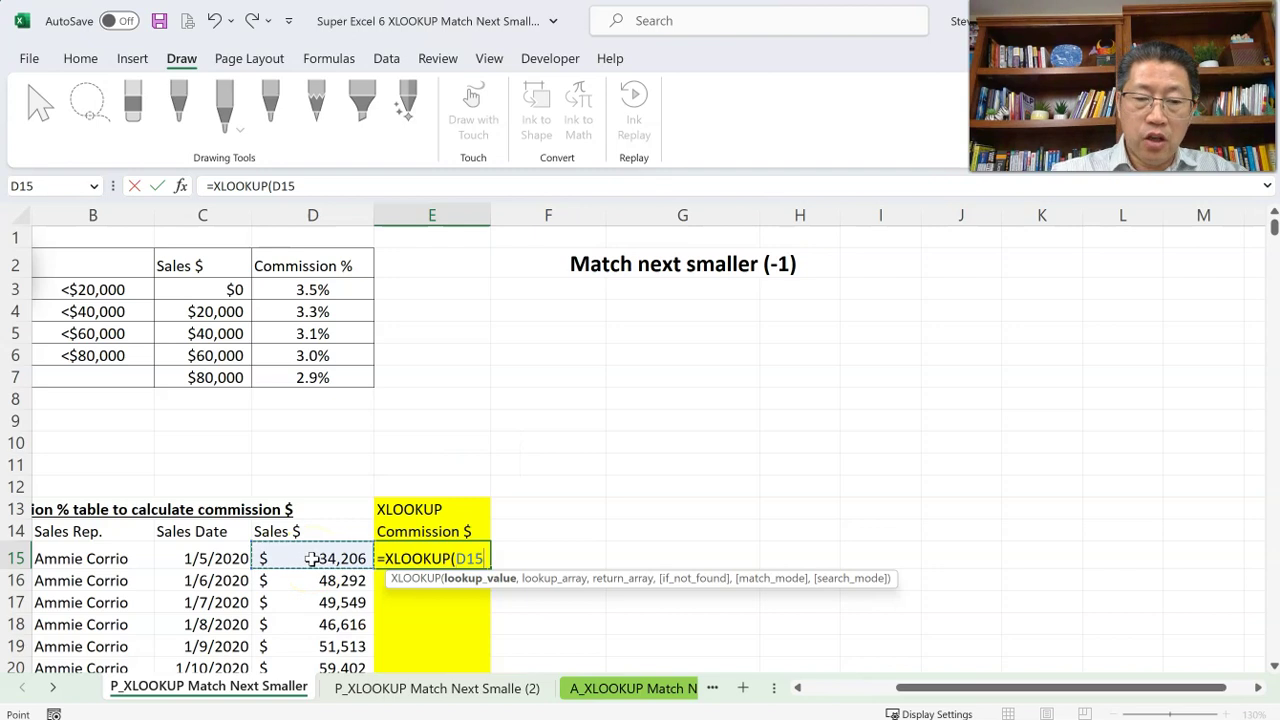
text(,)
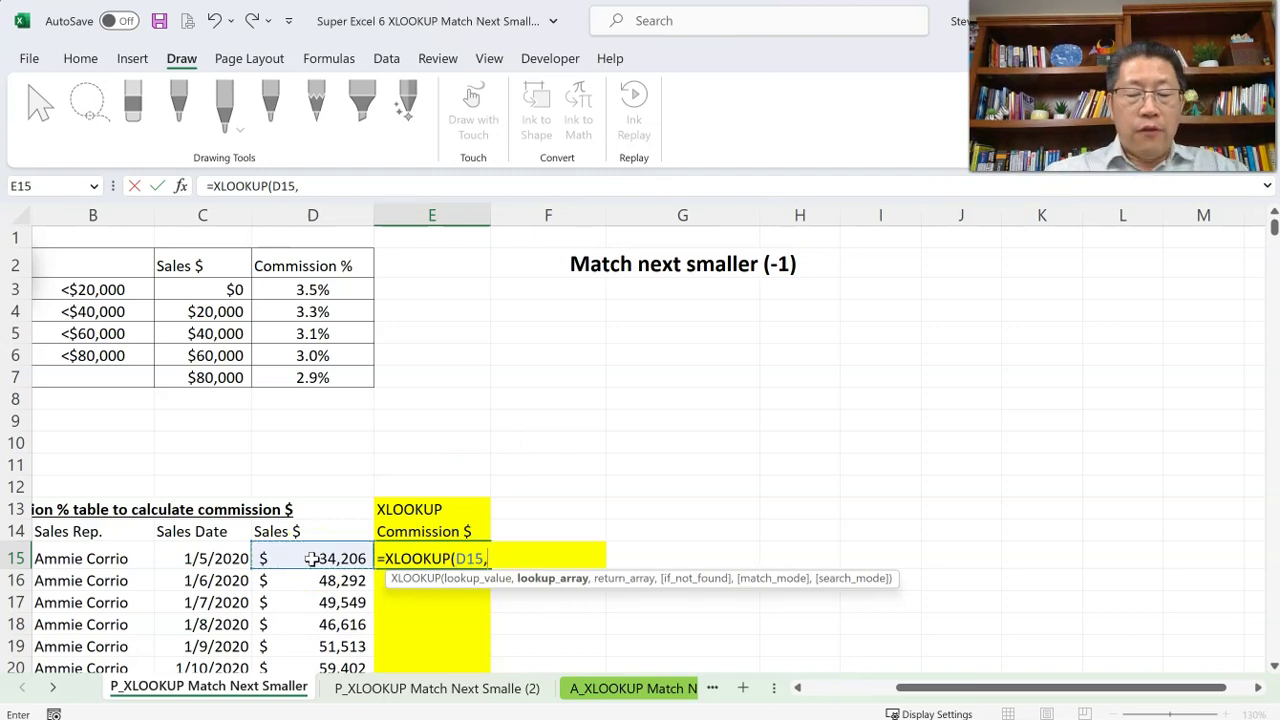
Step: Add the absolute lookup array $C$3:$C$7 to the XLOOKUP formula
scroll(229, 331, down, 1)
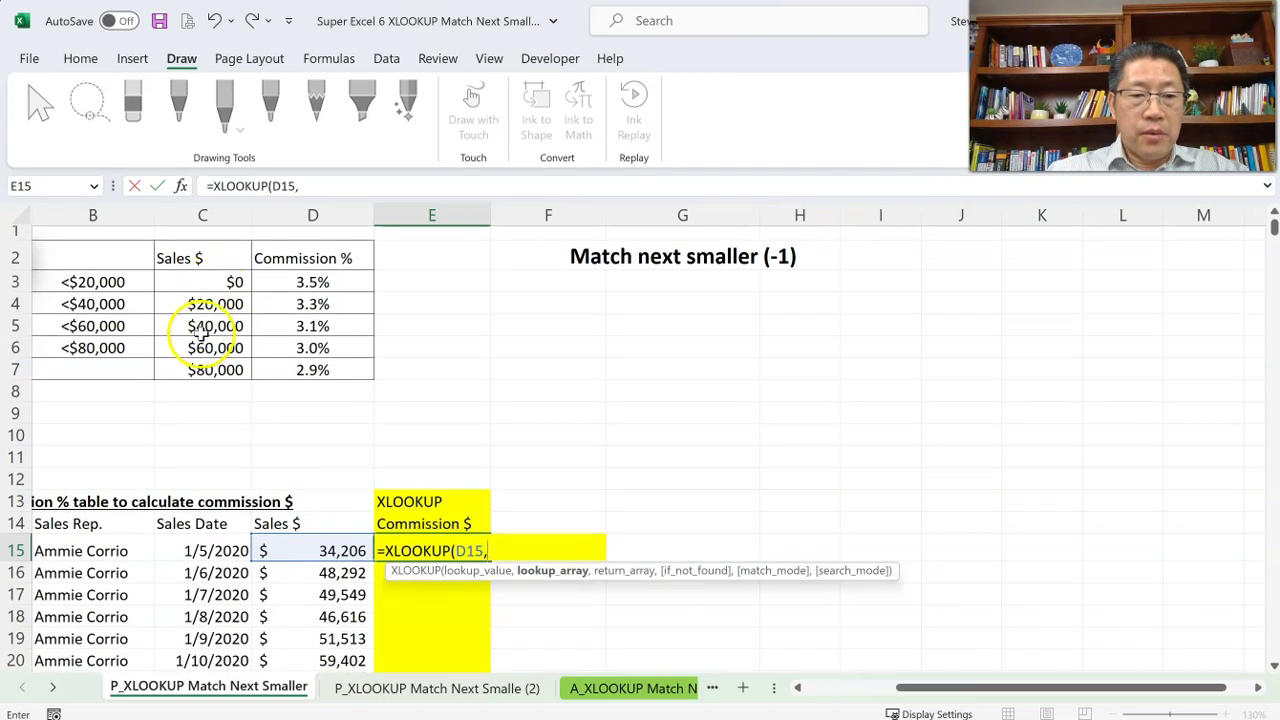
key(Up)
key(Up)
key(Up)
key(Up)
key(Up)
key(Up)
key(Up)
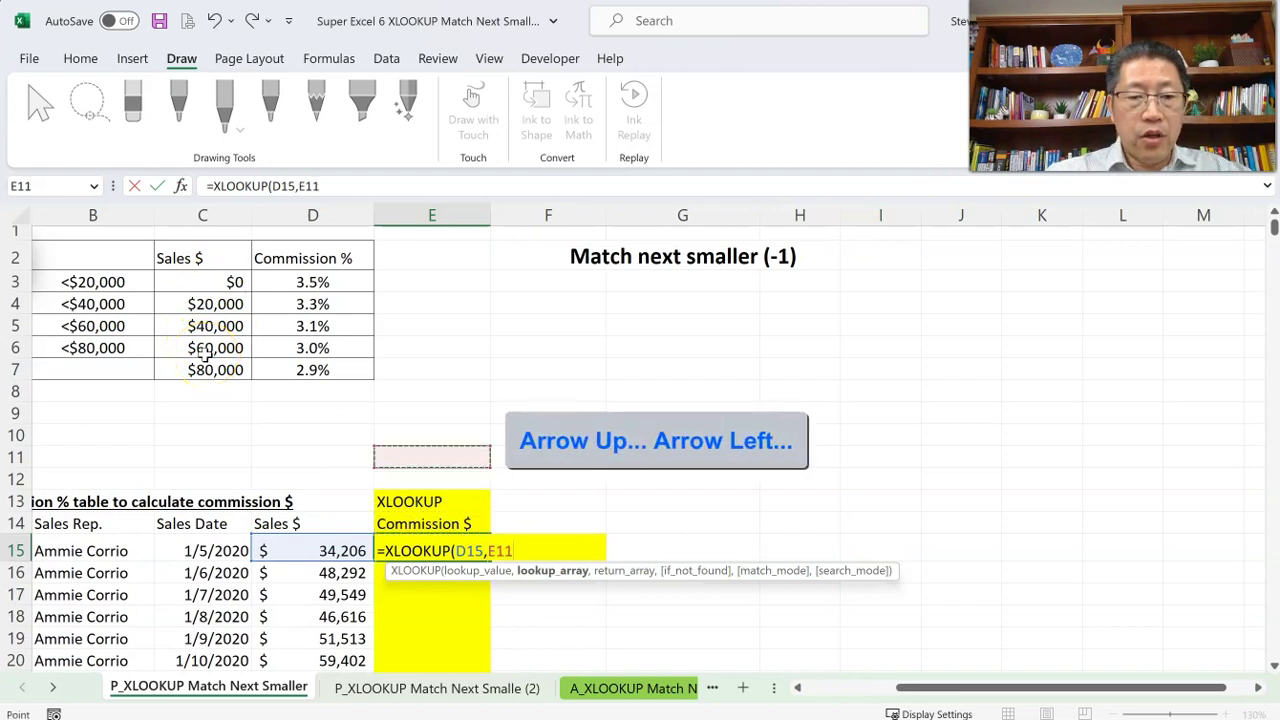
key(Up)
key(Up)
key(Up)
key(Up)
key(Up)
key(Left)
key(Left)
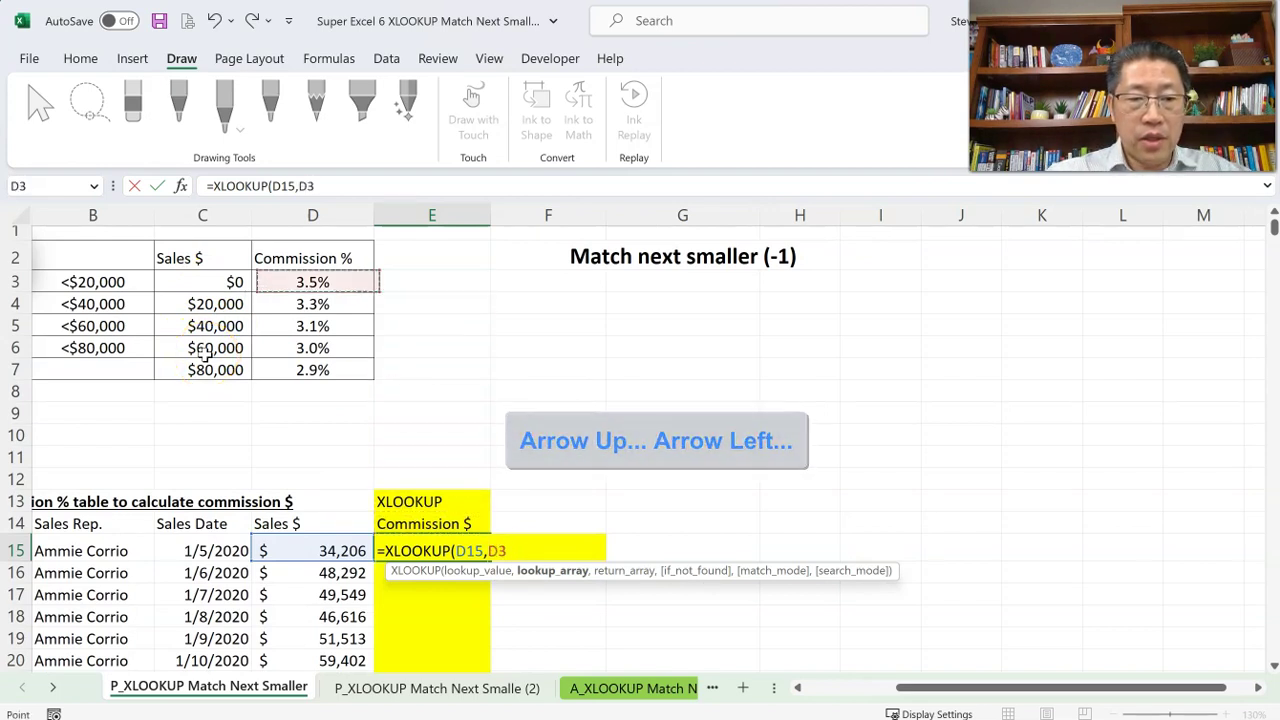
key(shift+Down)
key(shift+Down)
key(shift+Down)
key(shift+Down)
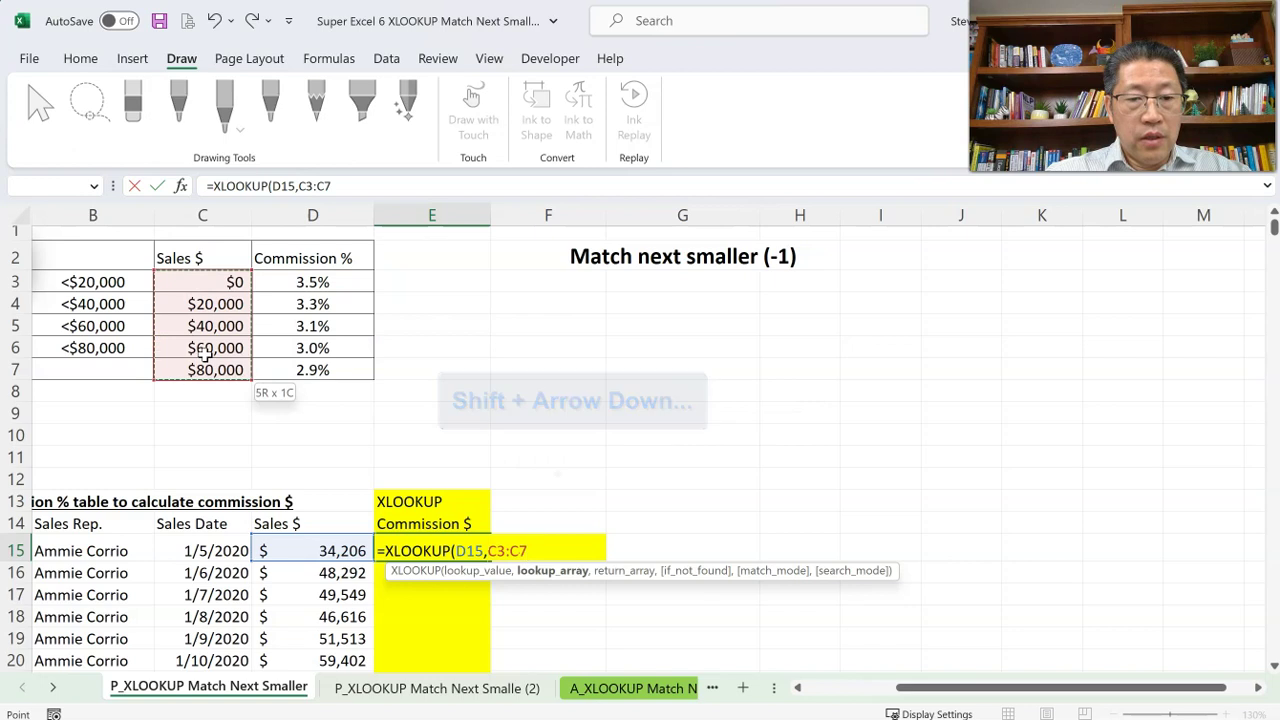
key(F4)
key(F4)
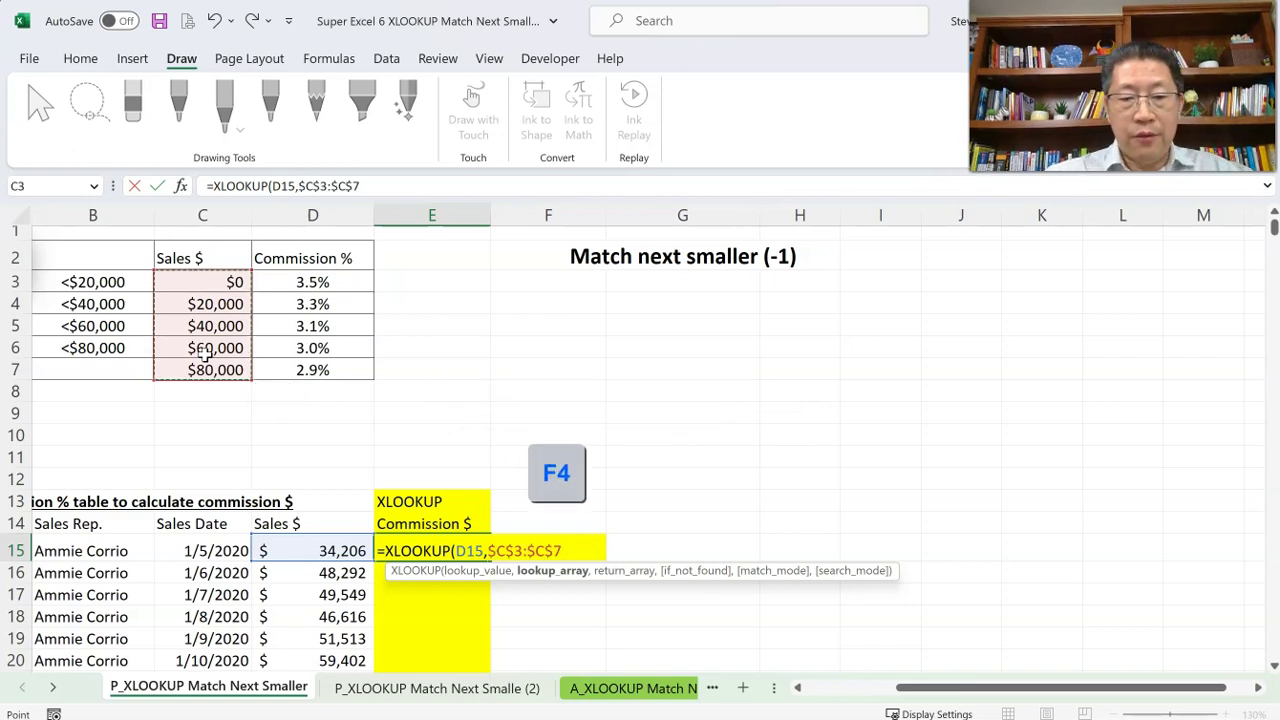
text(,)
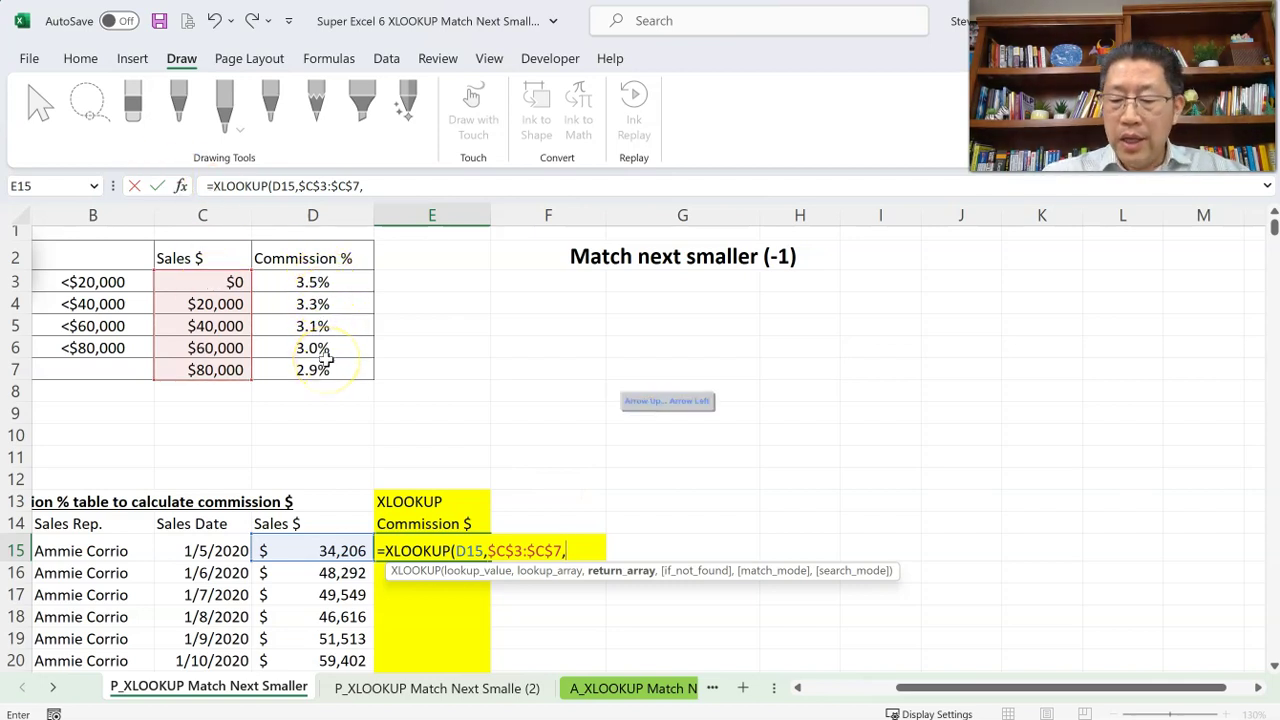
Step: Add the absolute return array $D$3:$D$7 to the XLOOKUP formula
key(Up)
key(Up)
key(Up)
key(Up)
key(Up)
key(Up)
key(Up)
key(Up)
key(Up)
key(Up)
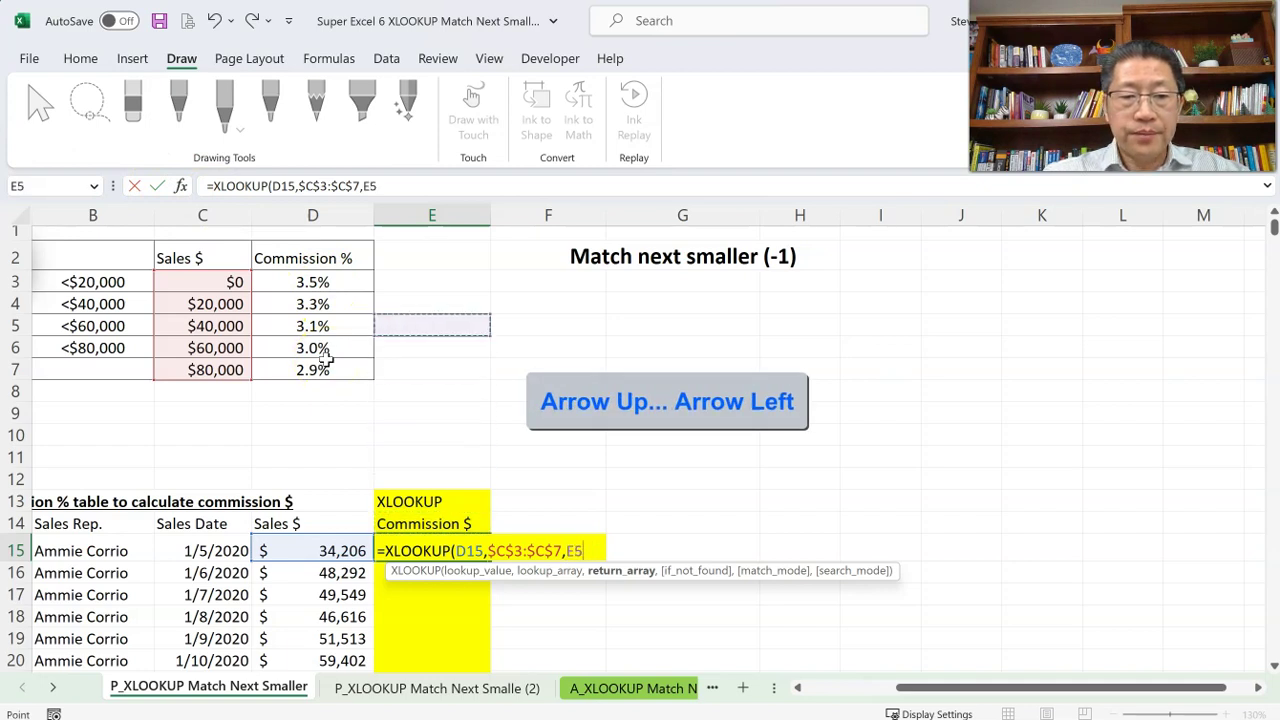
key(Up)
key(Up)
key(Left)
key(shift+Down)
key(shift+Down)
key(shift+Down)
key(shift+Down)
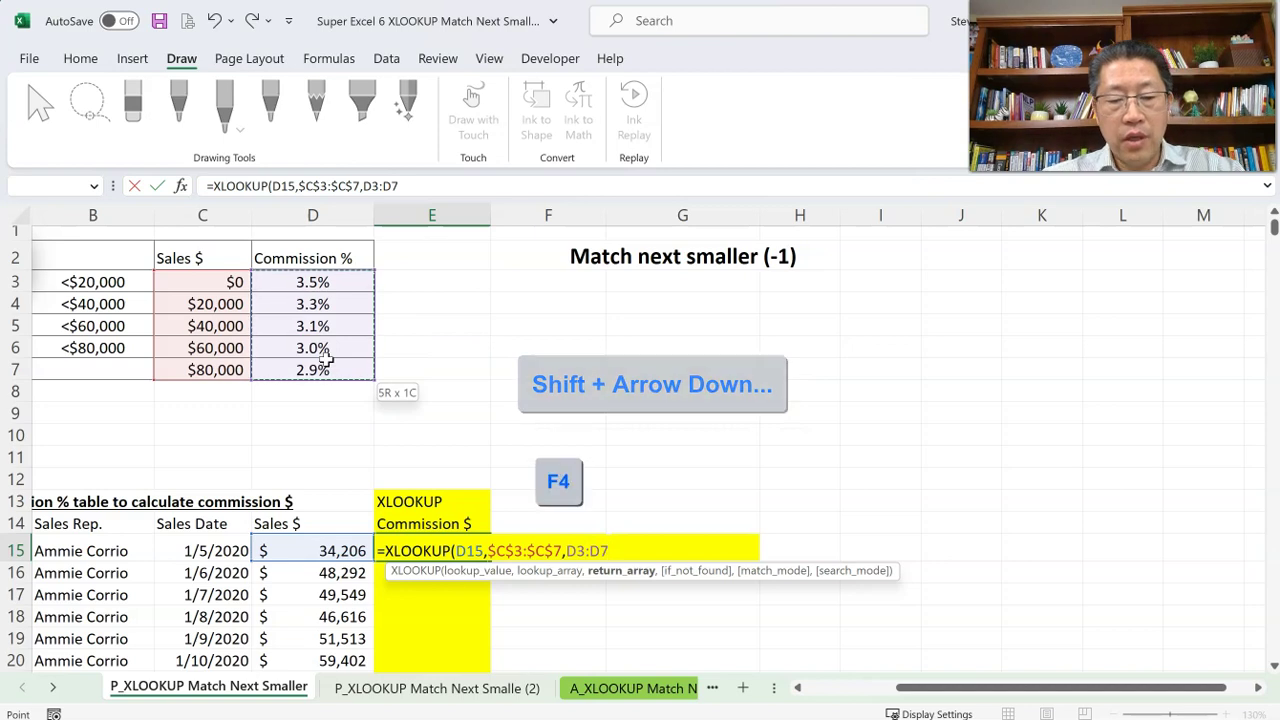
key(F4)
text(,)
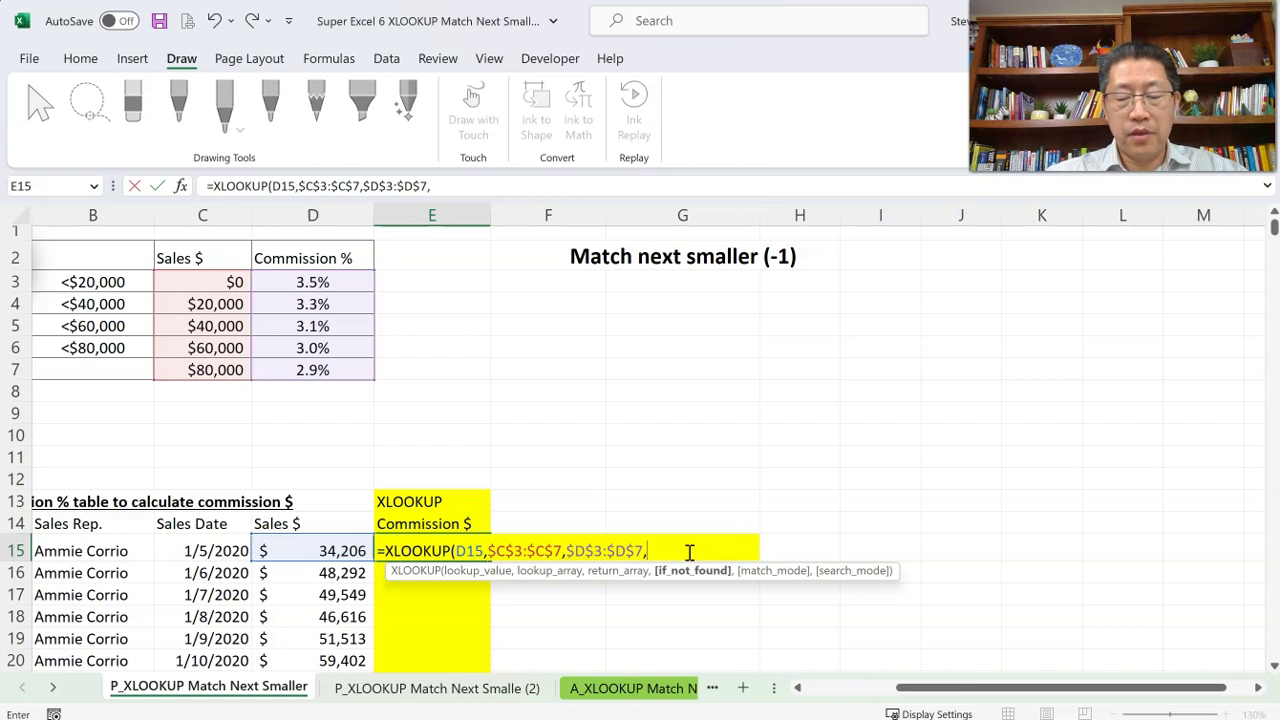
Step: Finish the formula as =XLOOKUP(D15,$C$3:$C$7,$D$3:$D$7,,-1)*D15 with next-smaller match mode
text(,)
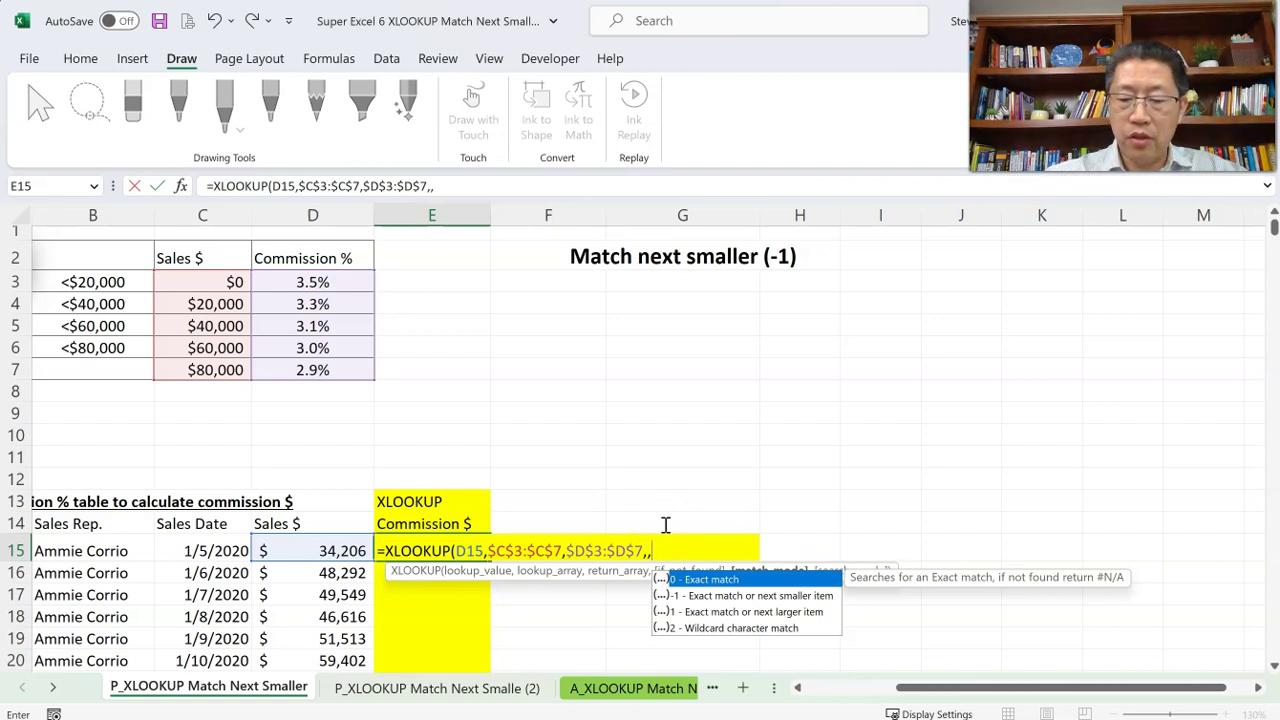
text(-1)
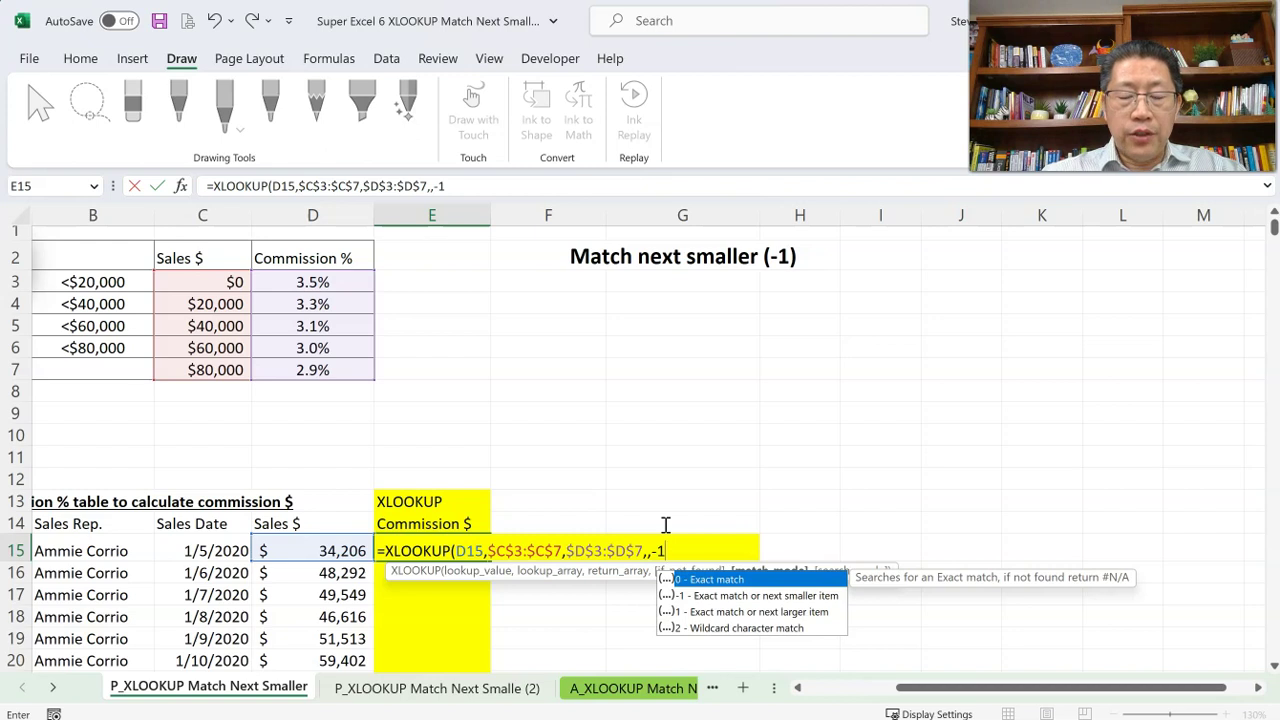
text(,)
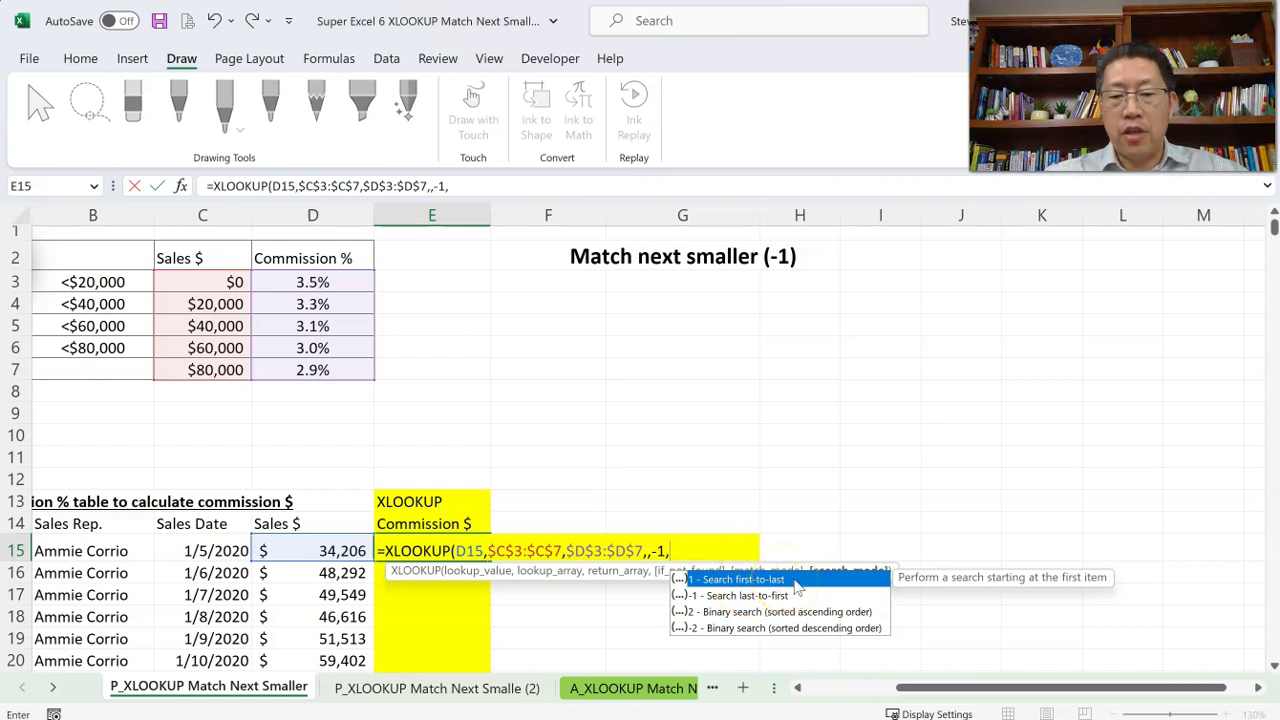
key(BackSpace)
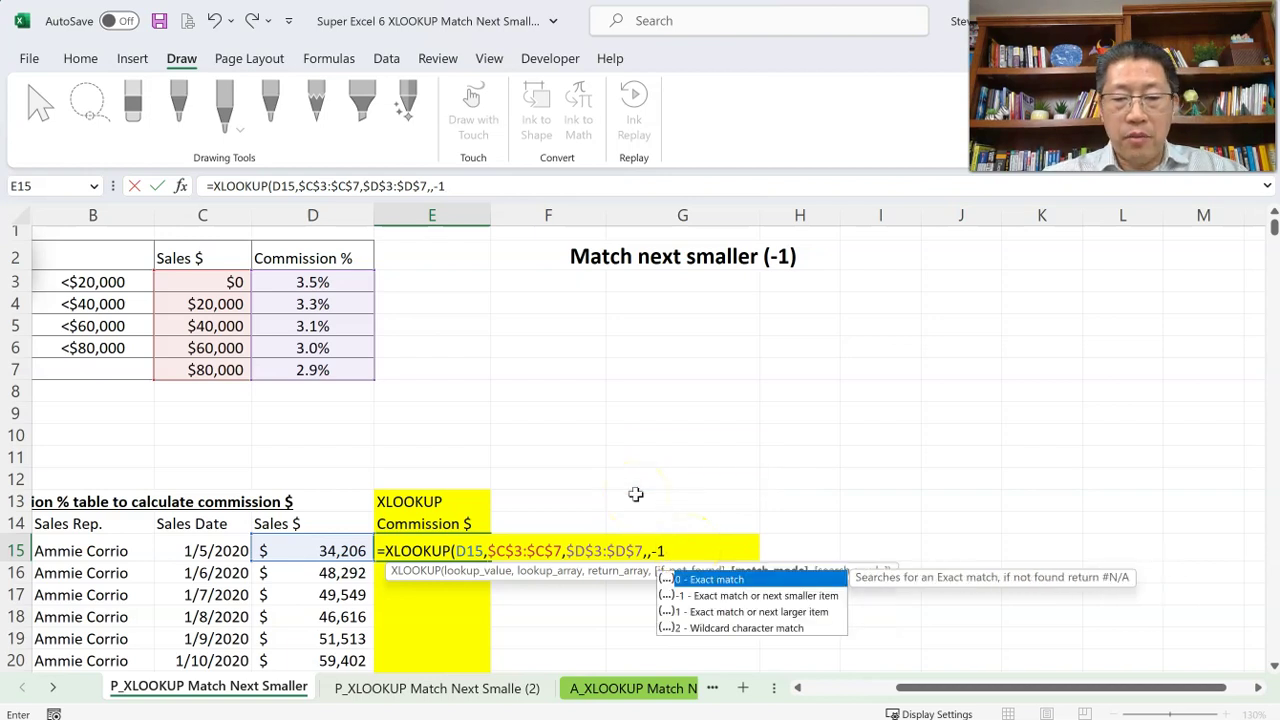
text())
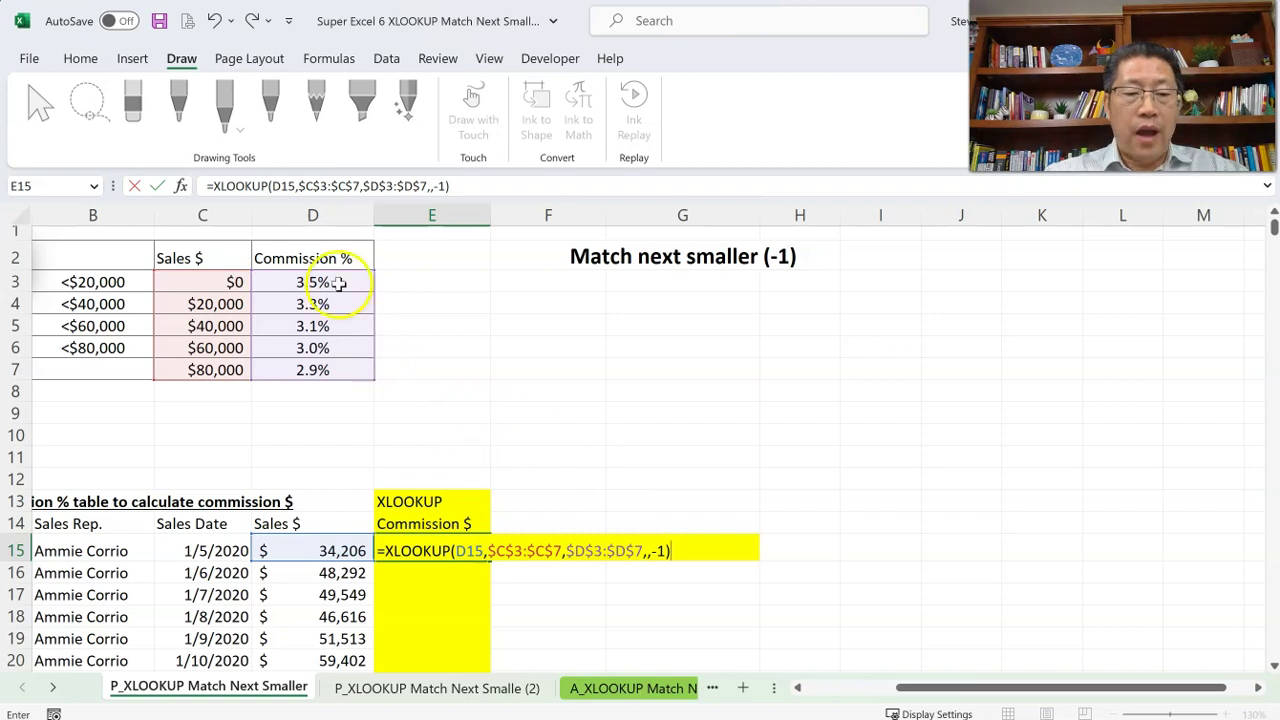
text(*)
key(Left)
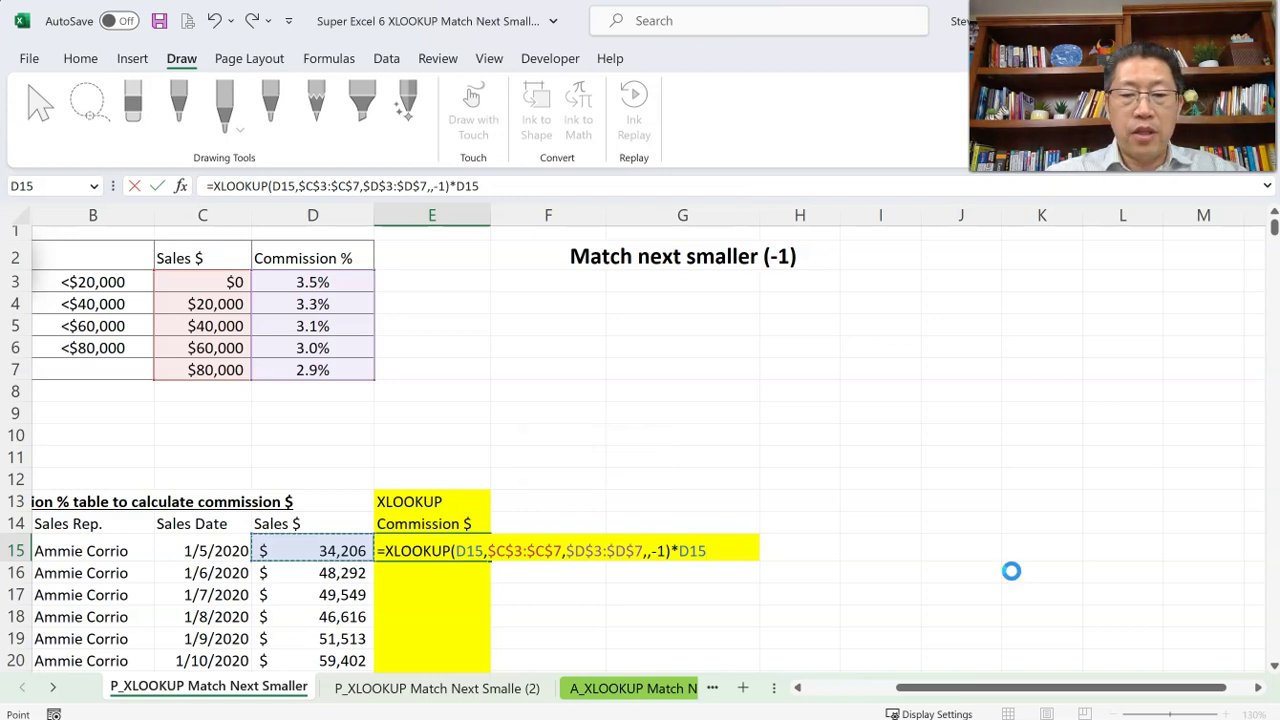
Step: Confirm the $1,129 commission formula in E15 and fill it down the Commission $ column
key(Return)
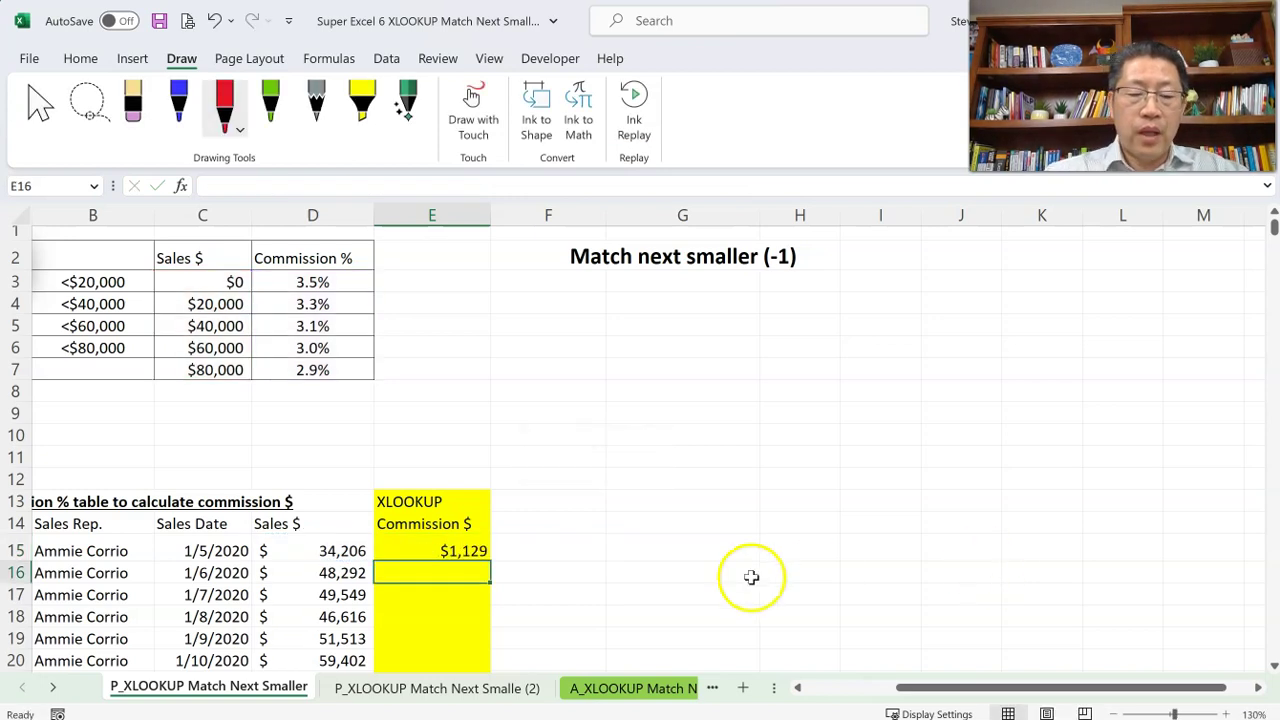
click(457, 550)
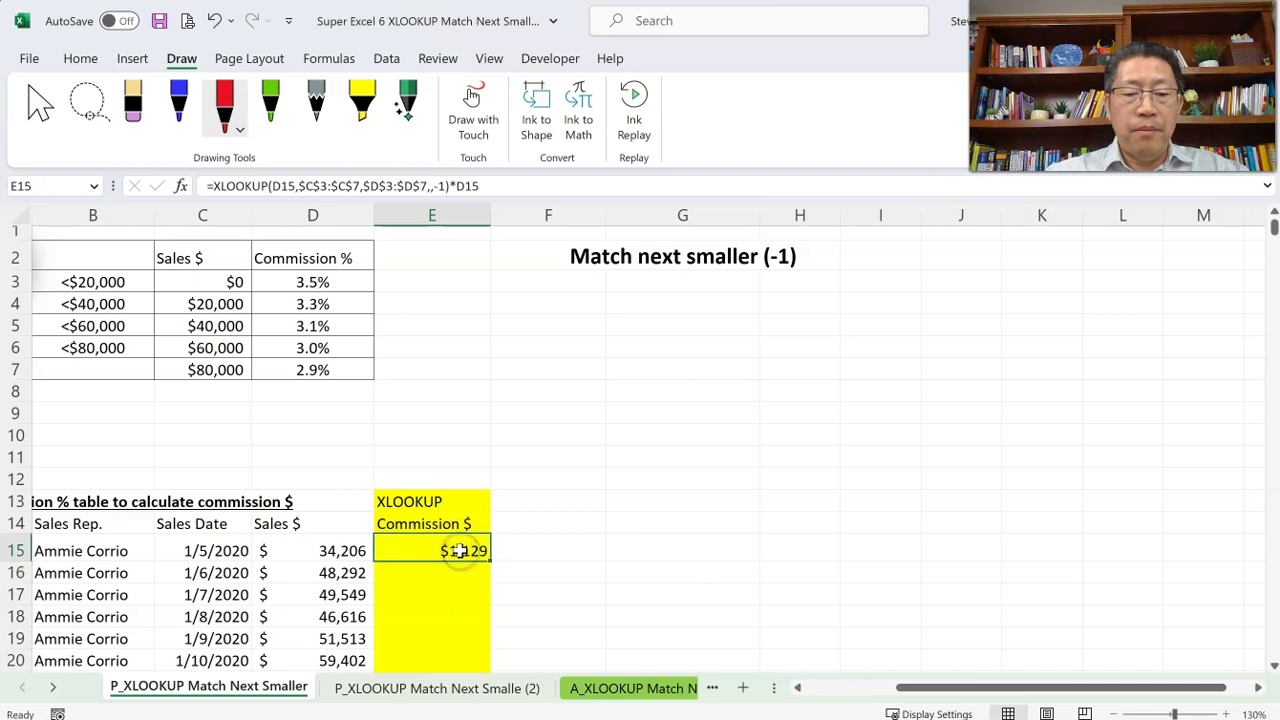
drag(477, 551, 477, 551)
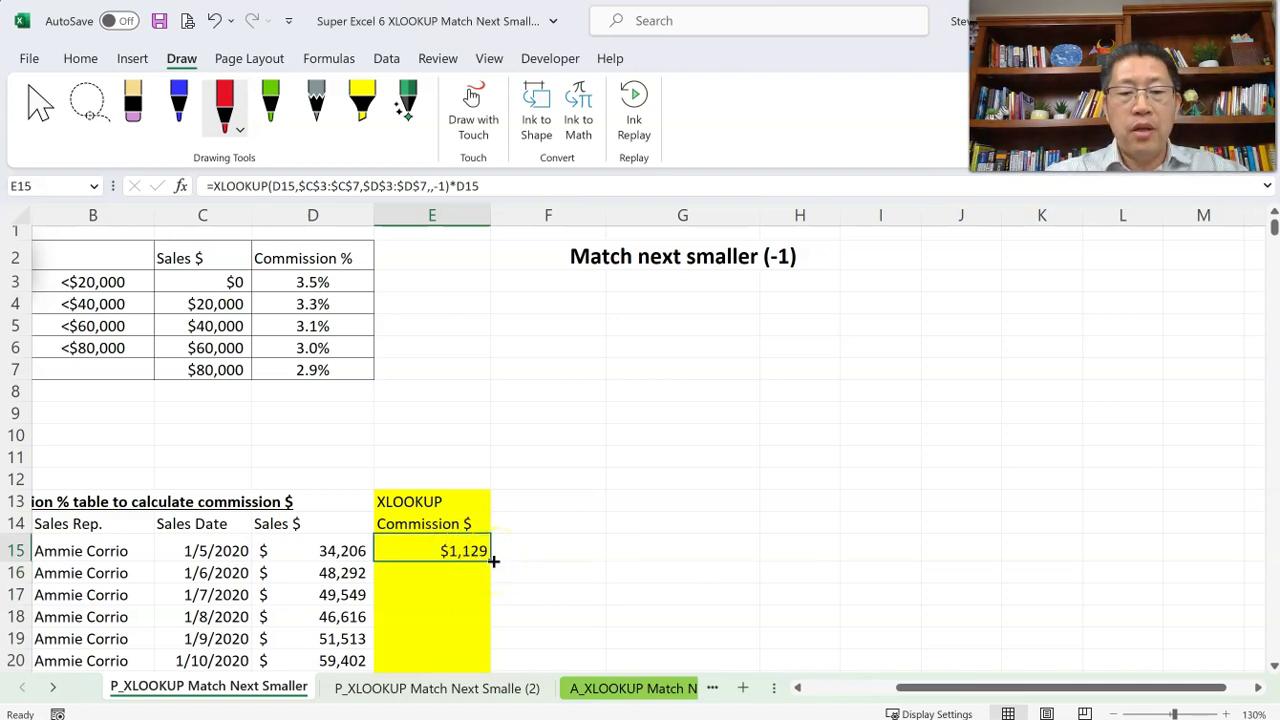
double_click(493, 561)
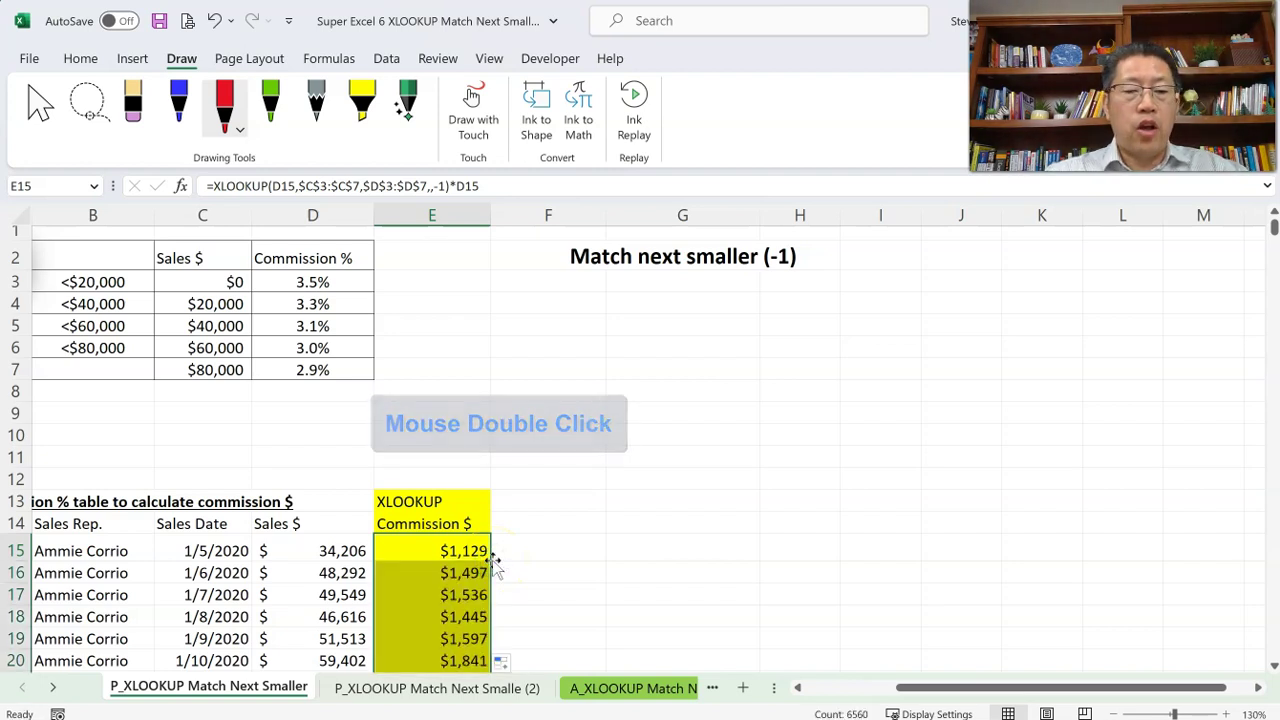
scroll(476, 561, down, 3)
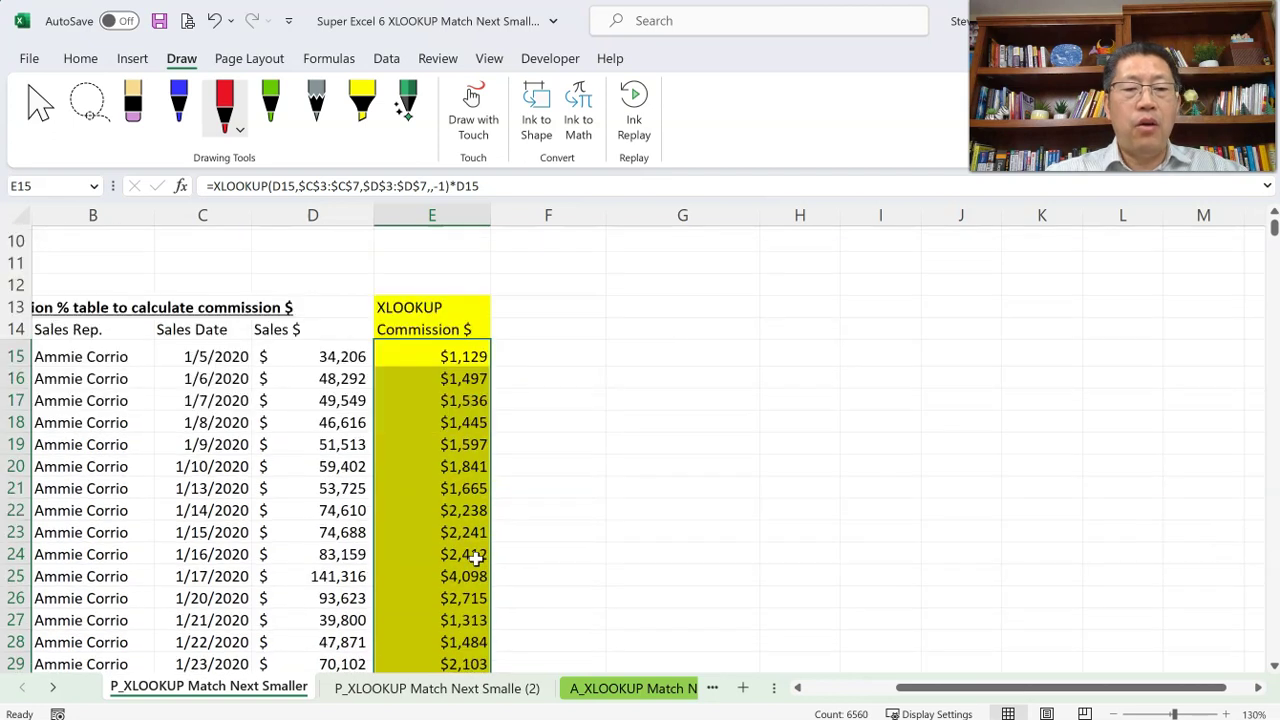
scroll(476, 560, down, 2)
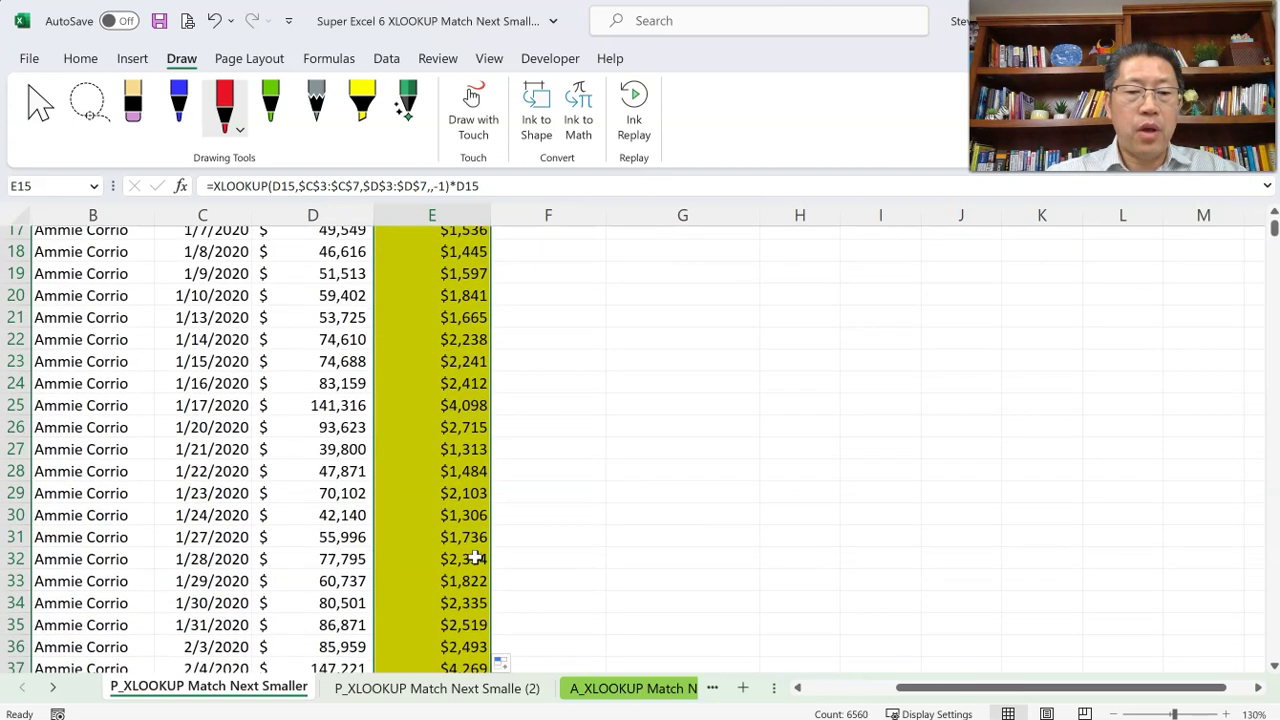
Step: Check the copied formula in E31, then return to the ink-annotated explanation sheet
double_click(468, 537)
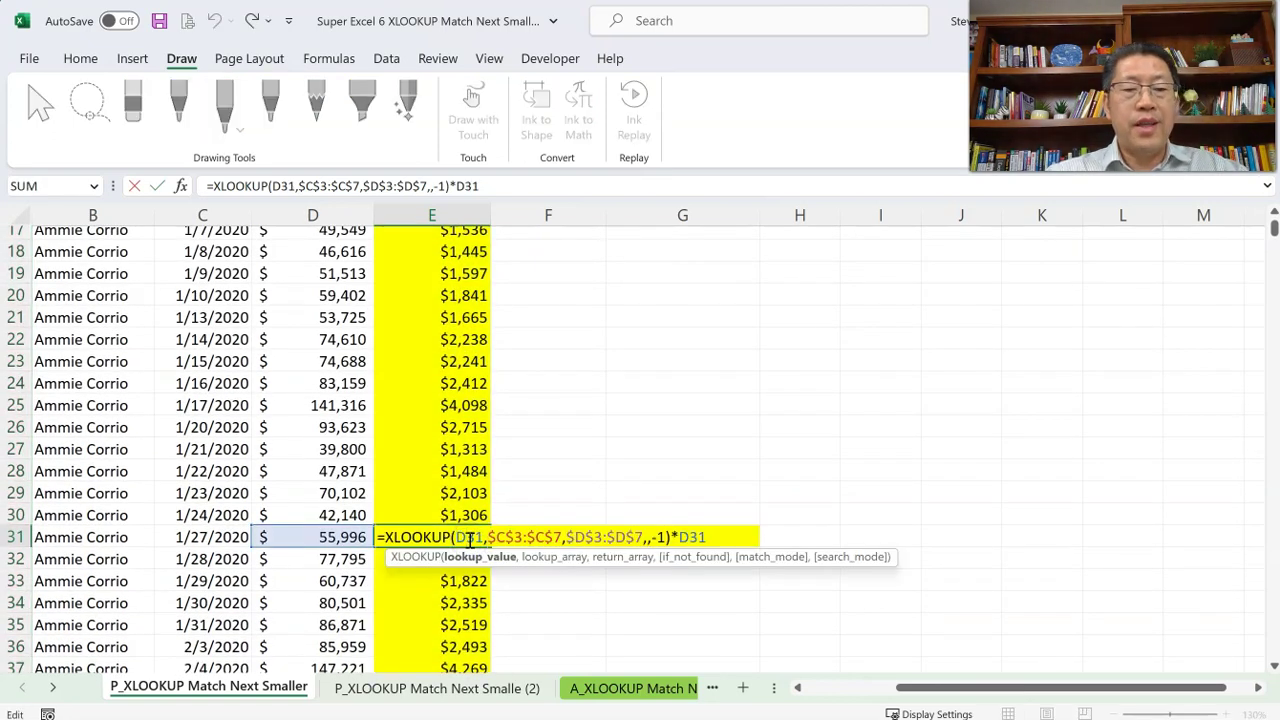
scroll(466, 515, up, 3)
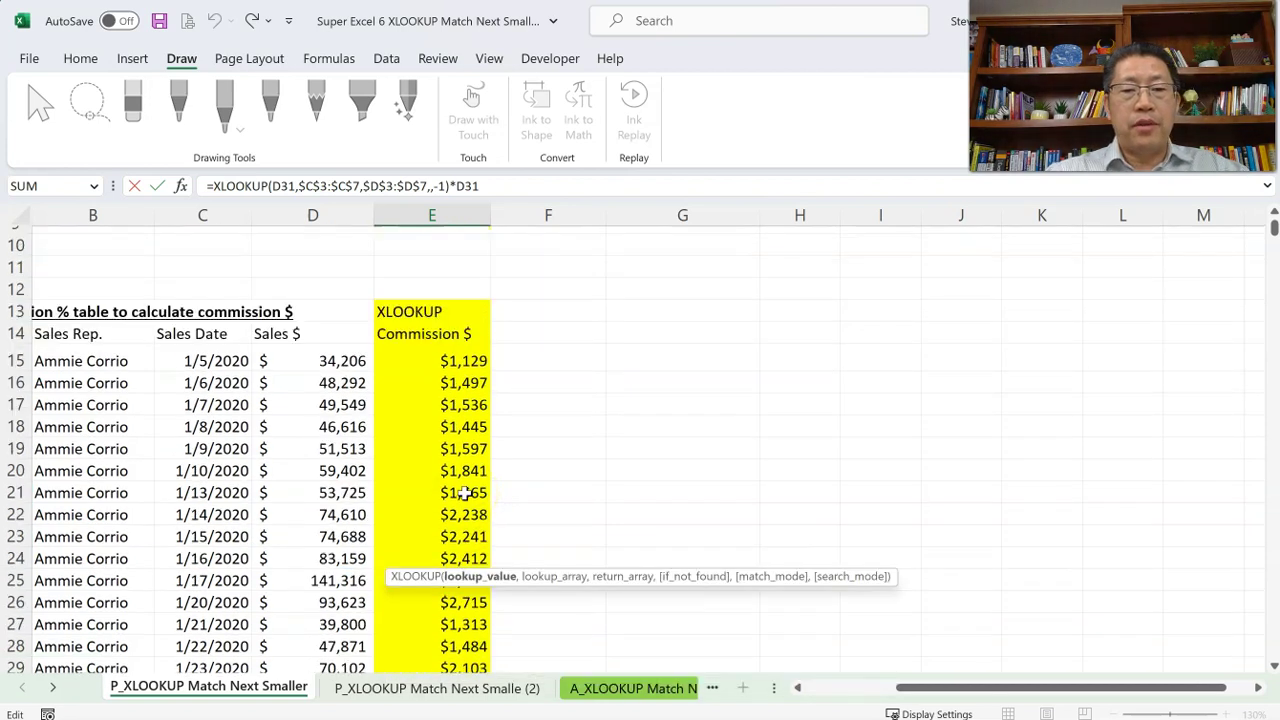
scroll(465, 492, up, 3)
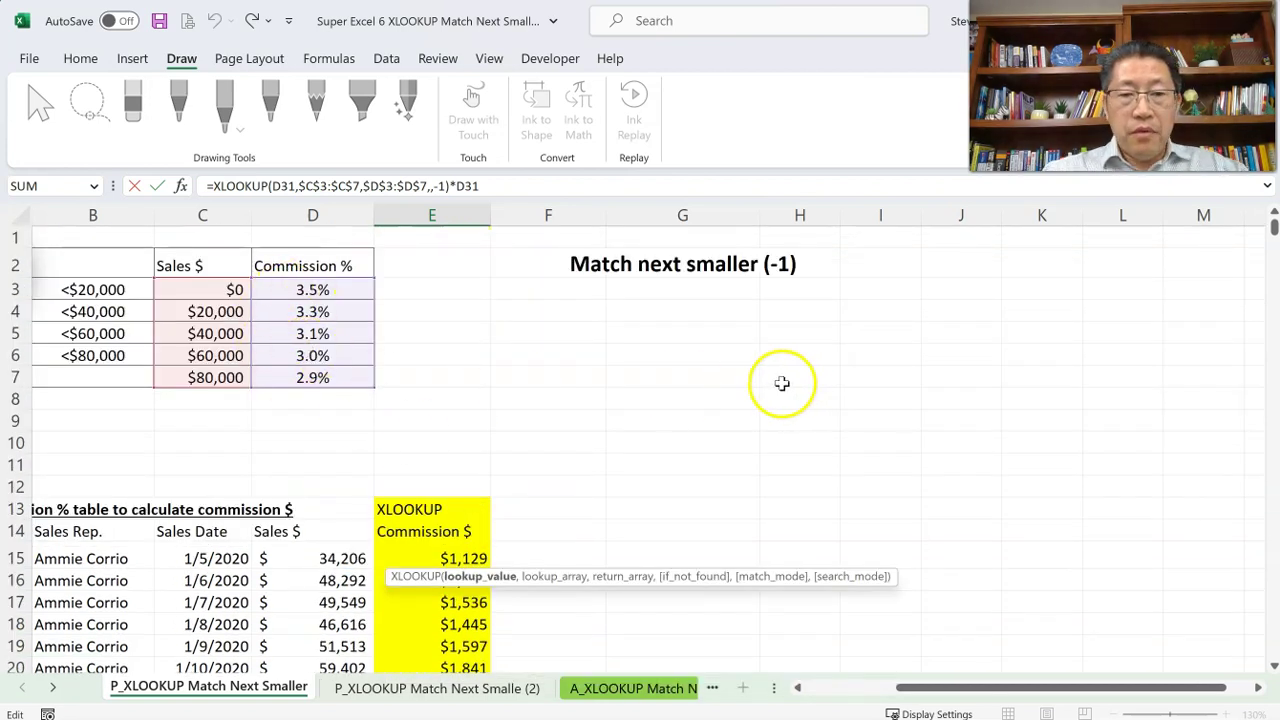
click(432, 237)
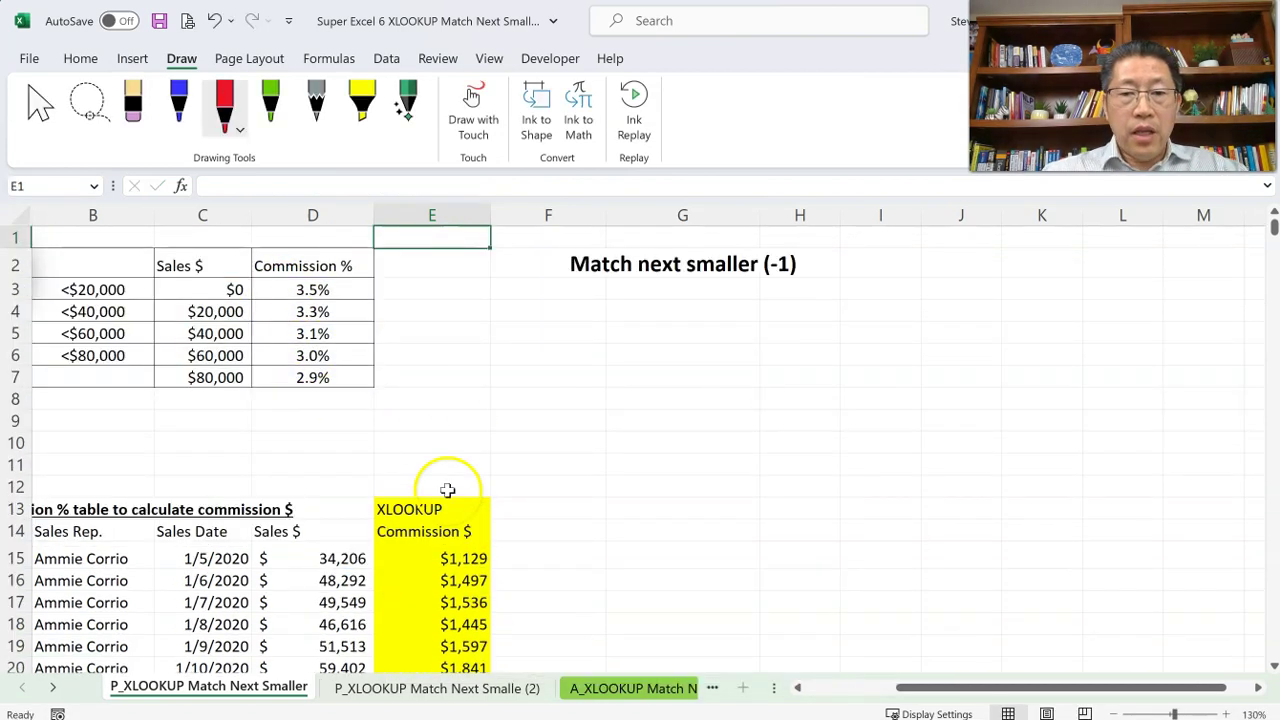
click(445, 689)
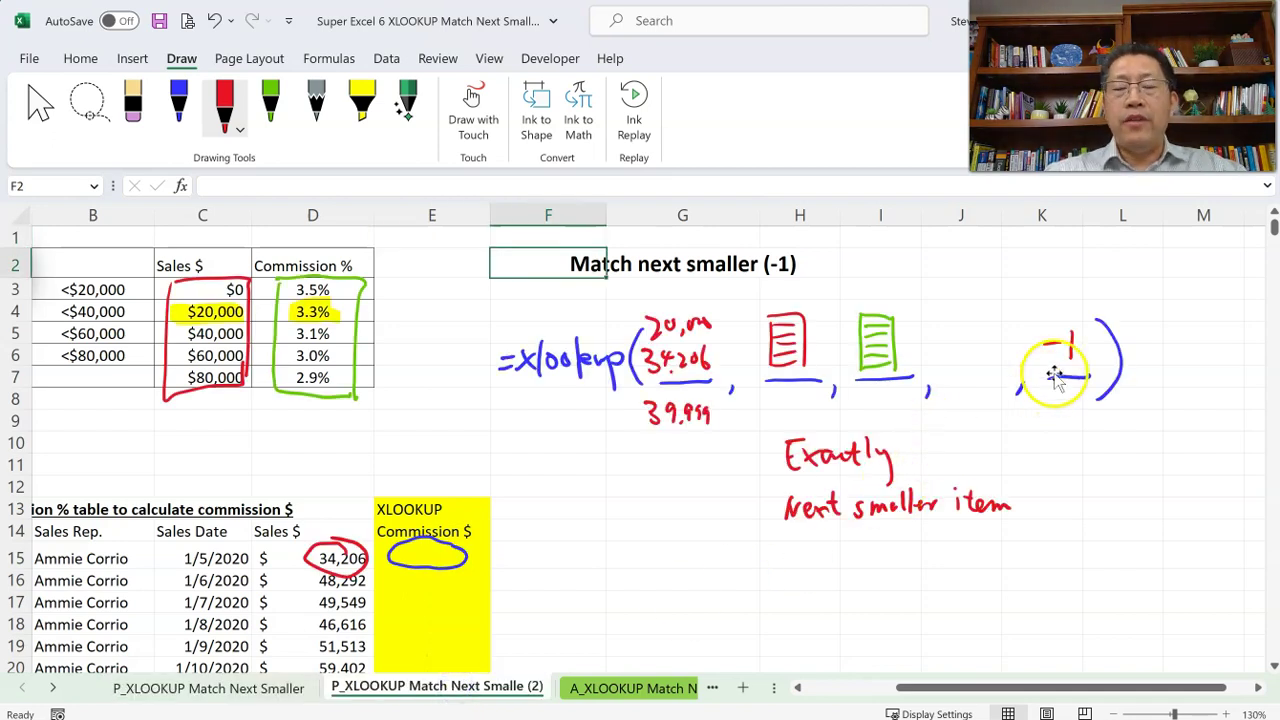